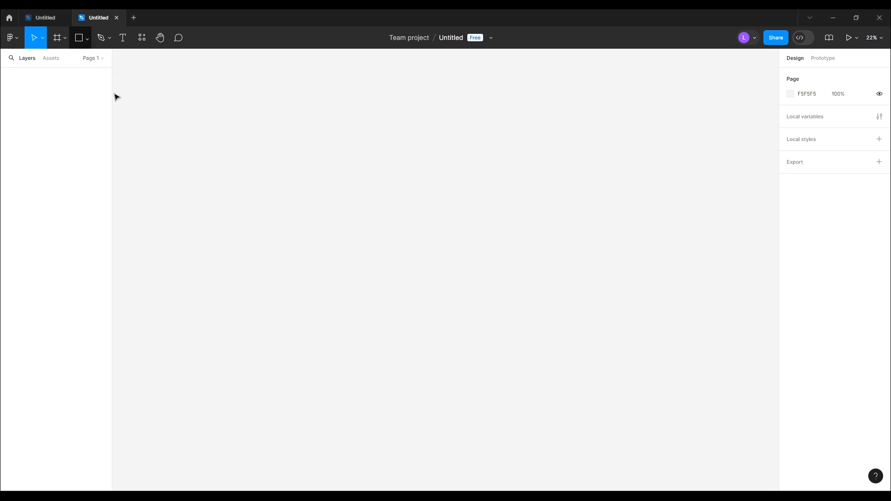
- Place a circle on the empty canvas and set its width and height to 183
click(87, 38)
click(64, 93)
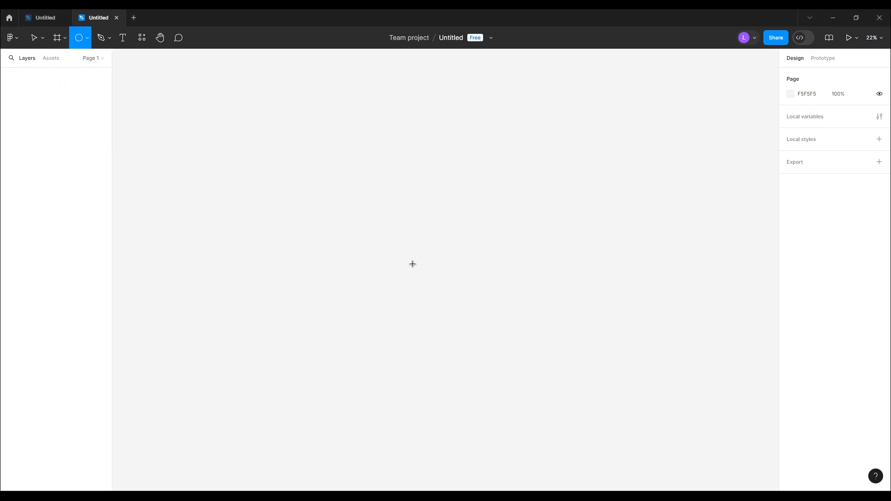
click(424, 251)
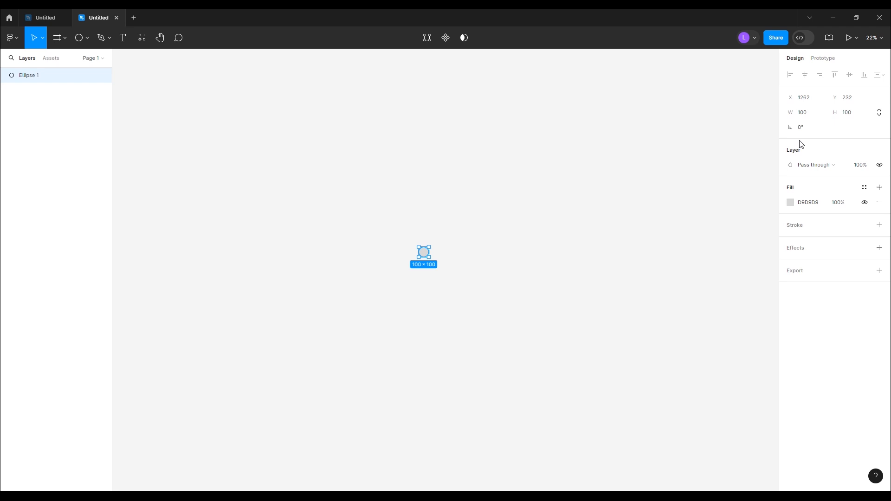
click(807, 113)
text(183)
click(846, 116)
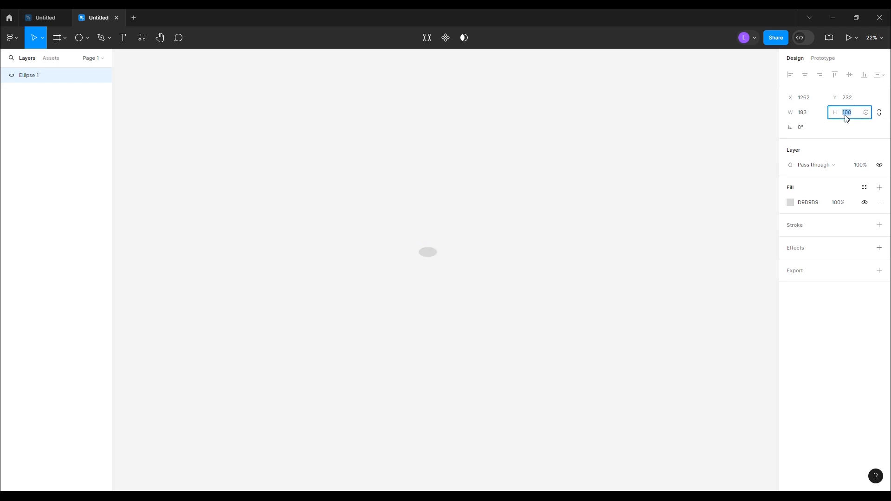
text(183)
key(Return)
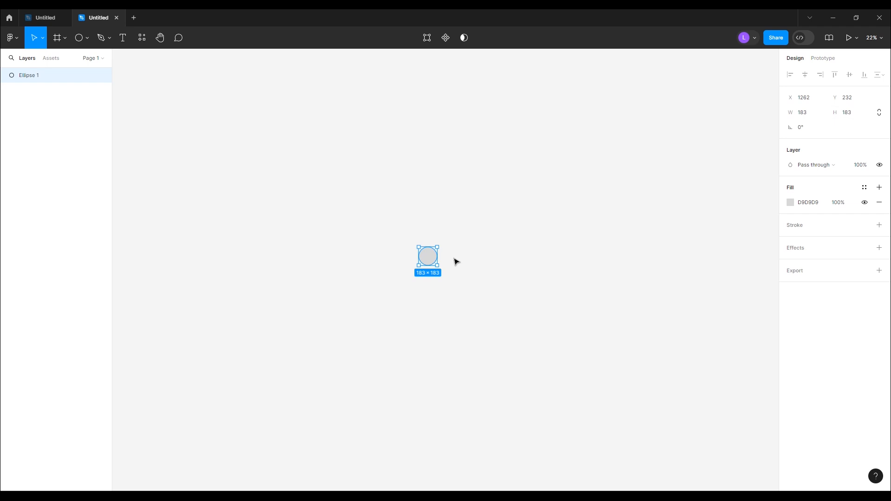
- Draw a rectangle about 278 by 142 over the circle's lower half, with its top edge at the circle's centre
scroll(448, 260, up, 10)
scroll(480, 273, up, 3)
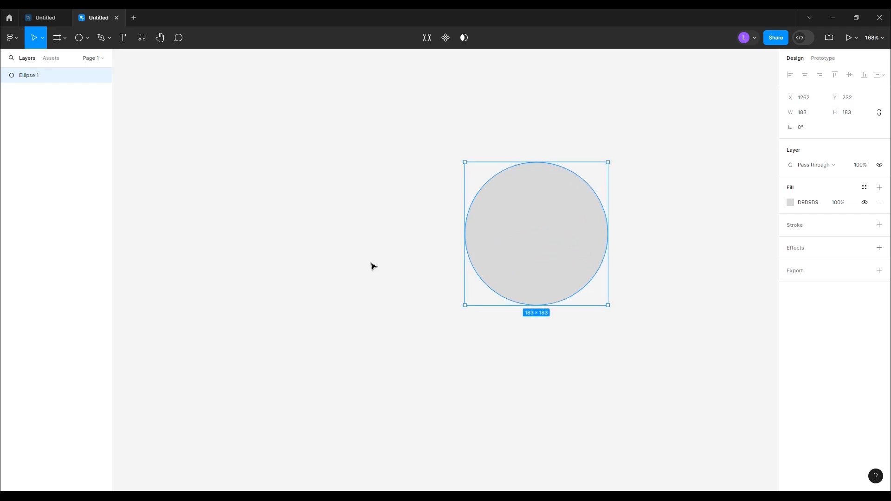
click(372, 267)
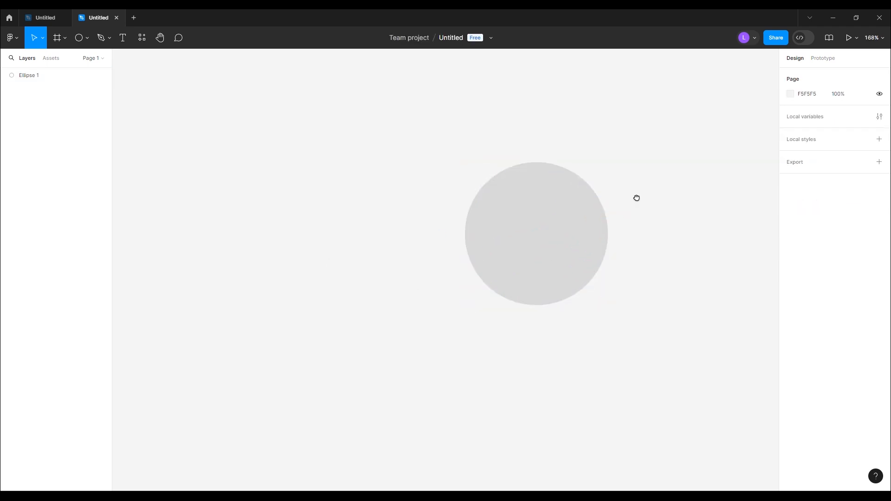
drag(636, 197, 515, 219)
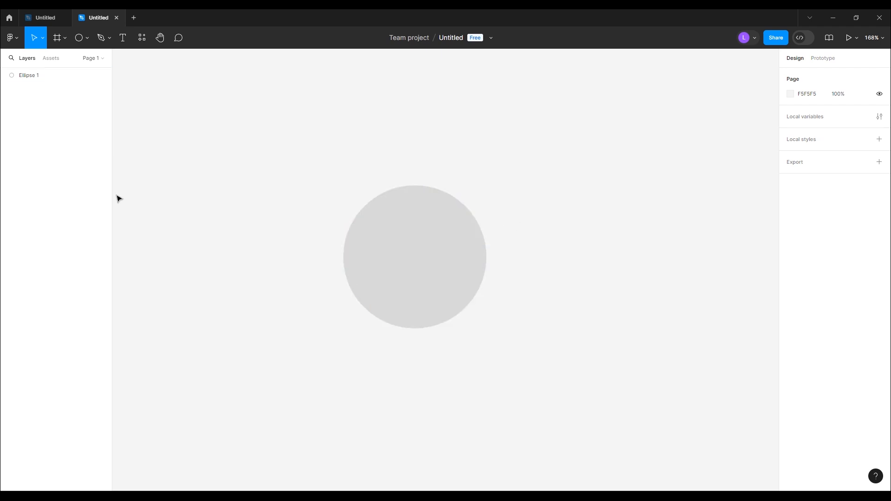
click(87, 38)
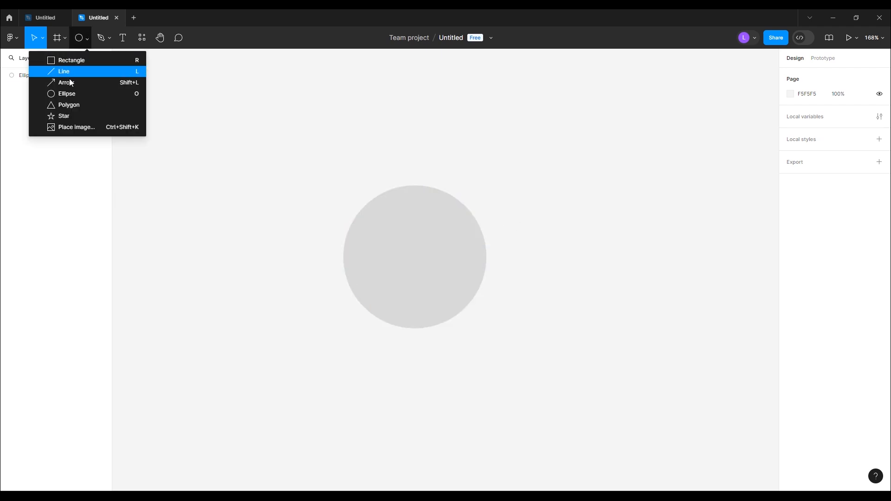
click(62, 58)
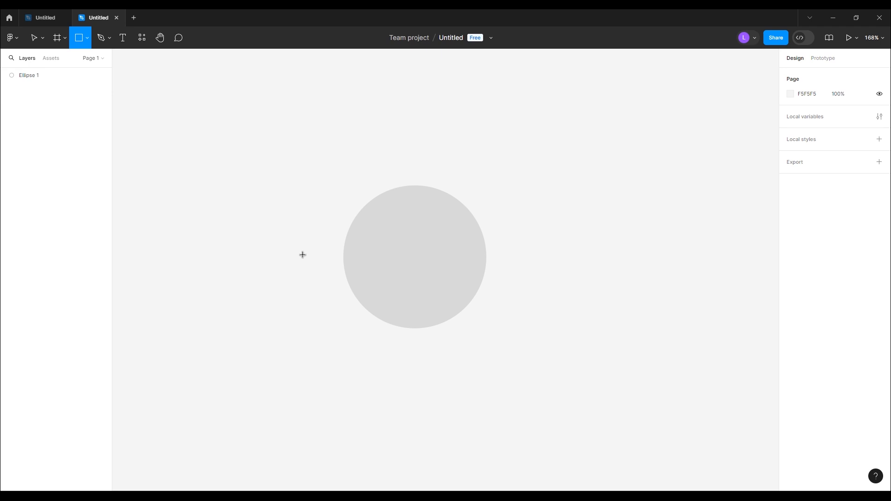
mouse_move(302, 256)
mouse_down()
mouse_move(464, 348)
mouse_move(543, 346)
mouse_up()
drag(523, 313, 520, 339)
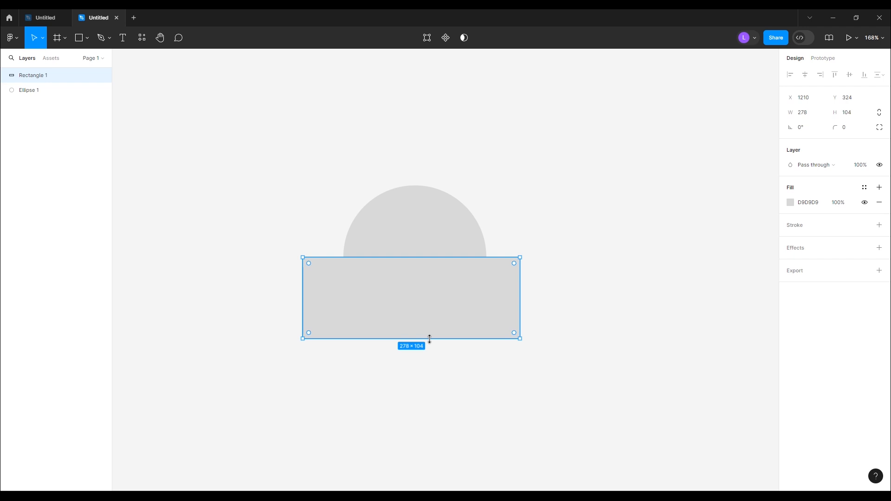
drag(430, 340, 432, 367)
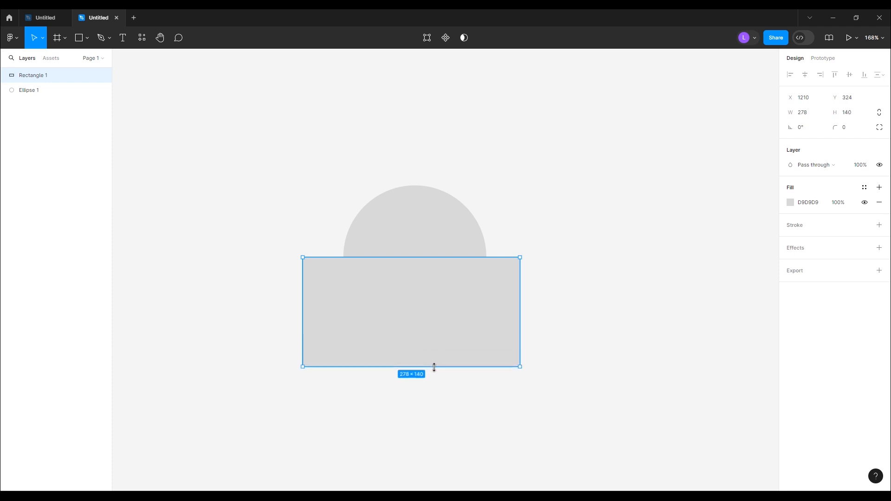
- Align the circle and the rectangle with each other on their horizontal centres
click(260, 136)
drag(259, 136, 533, 326)
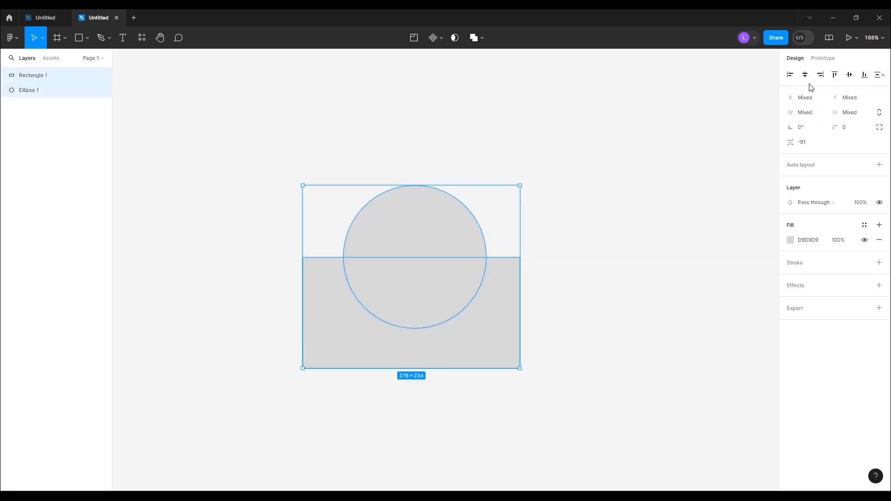
click(849, 75)
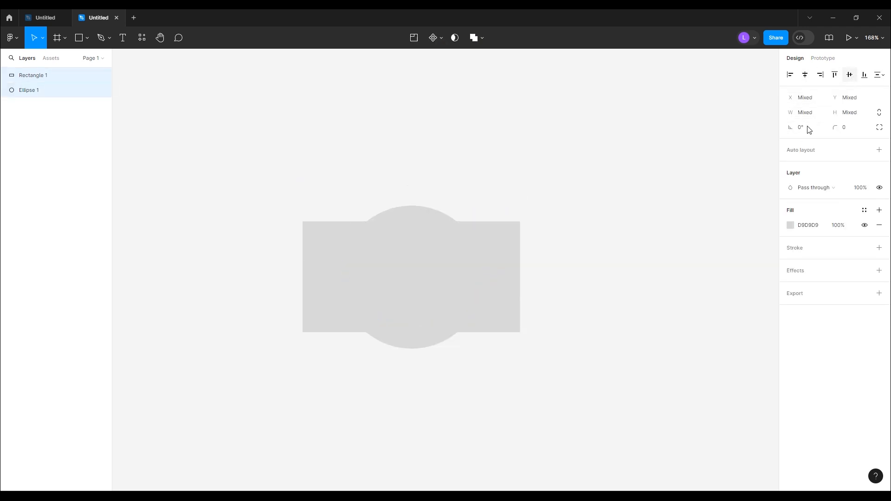
key(ctrl+z)
click(639, 247)
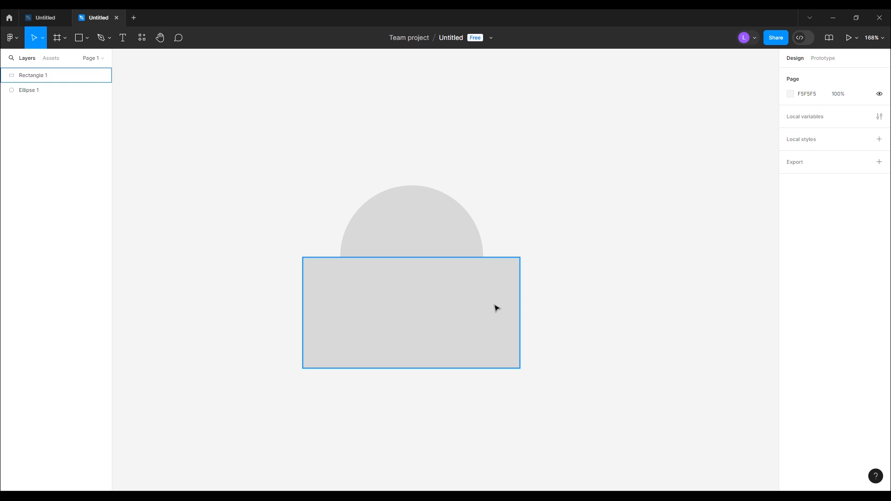
click(450, 223)
shift+click(512, 297)
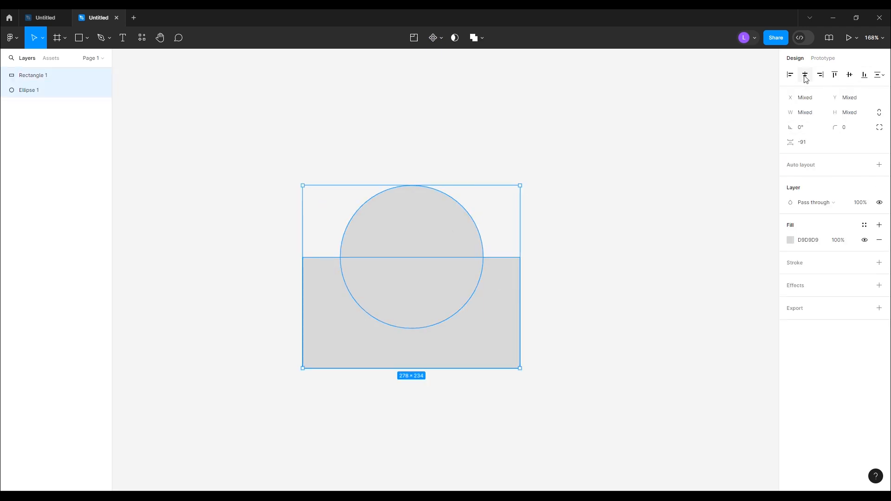
- Set the rectangle's fill colour to C93030
click(469, 304)
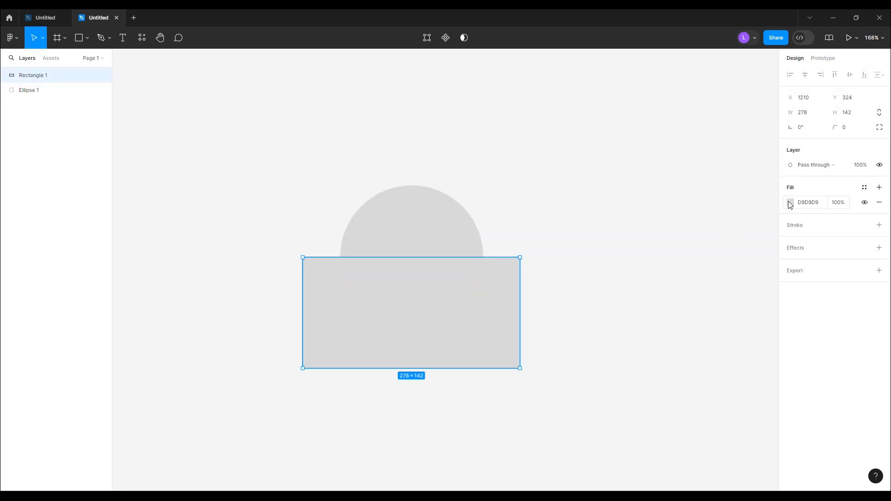
click(790, 202)
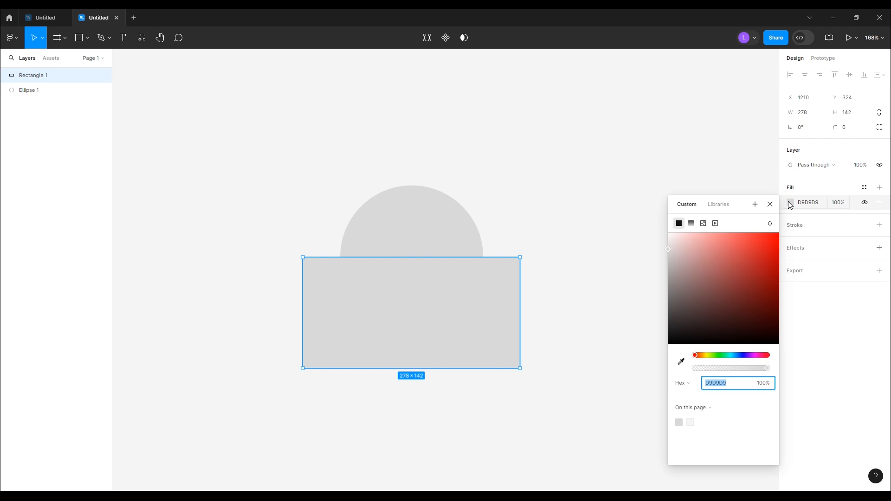
text(c93030)
key(Return)
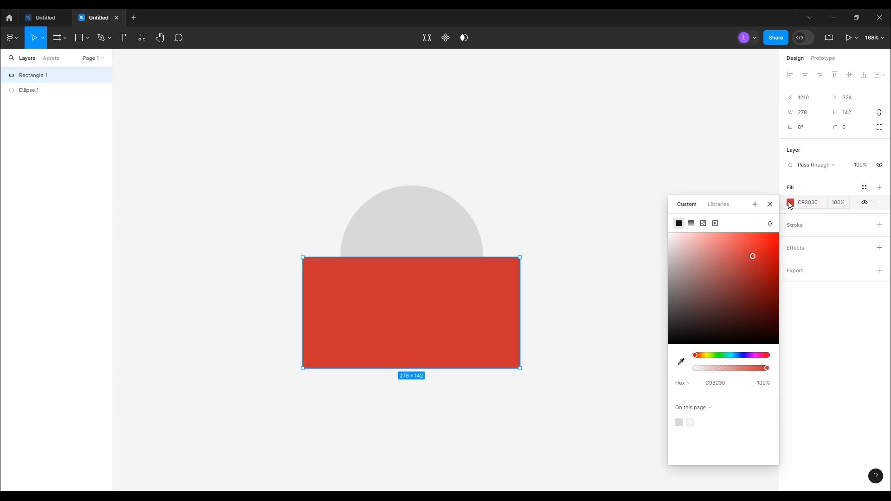
click(577, 133)
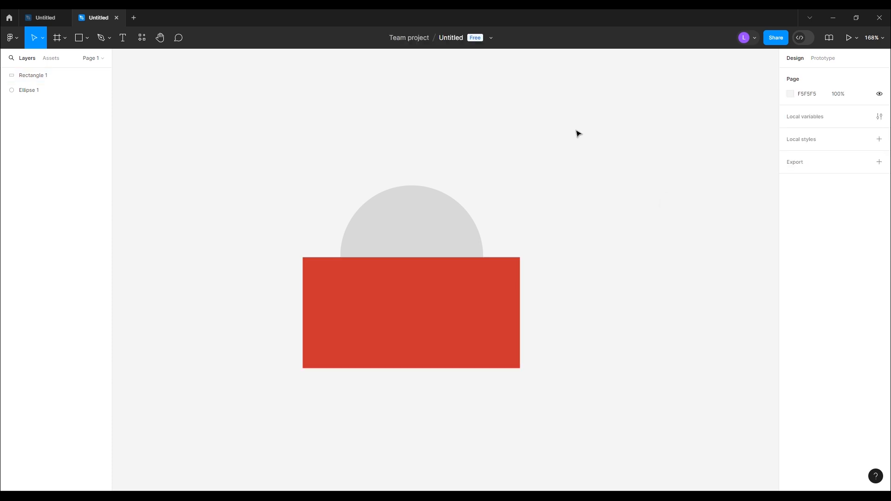
- Bring the circle to the front, above the red rectangle
click(453, 212)
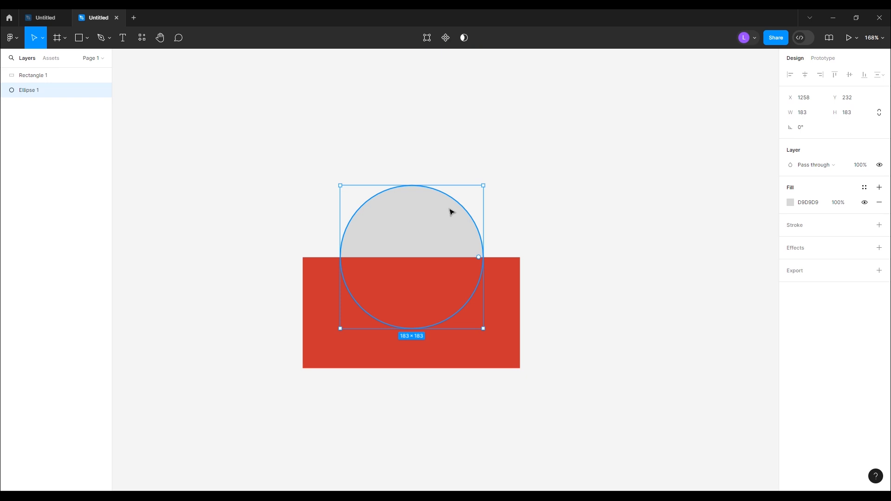
right_click(447, 203)
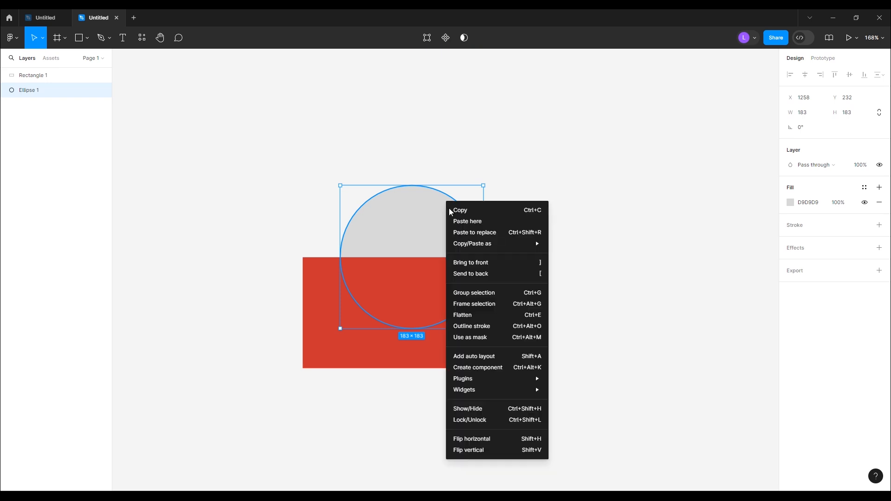
click(491, 266)
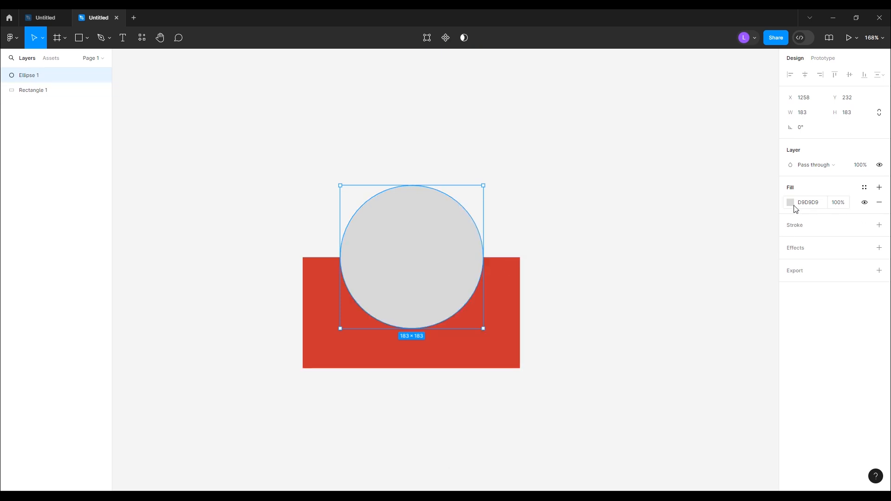
- Add a black inside stroke of weight 1 to the circle and remove its fill
click(879, 225)
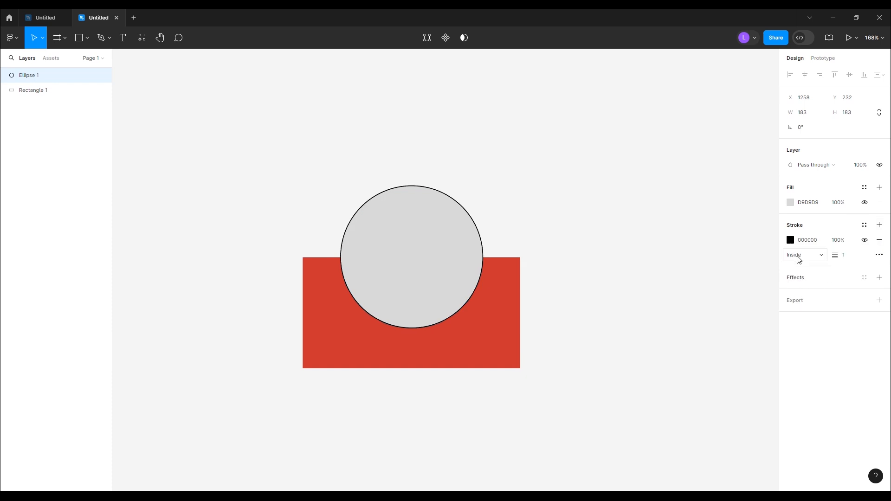
click(878, 202)
click(593, 174)
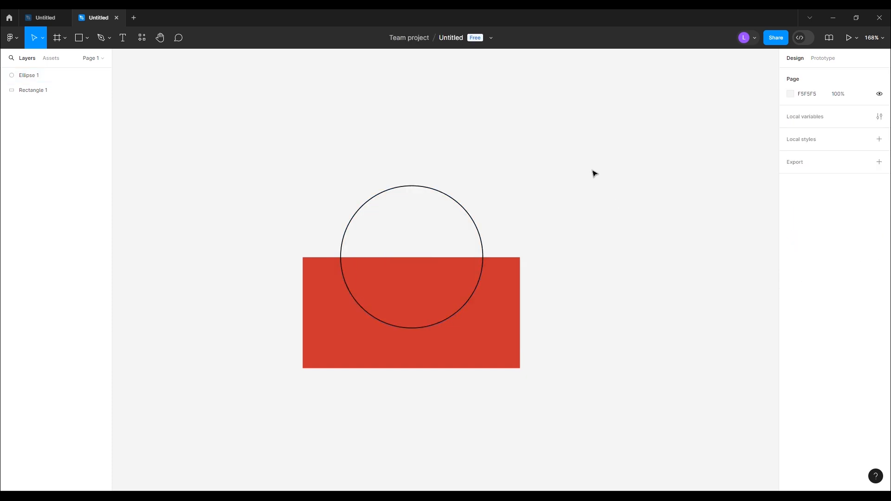
double_click(507, 280)
click(519, 258)
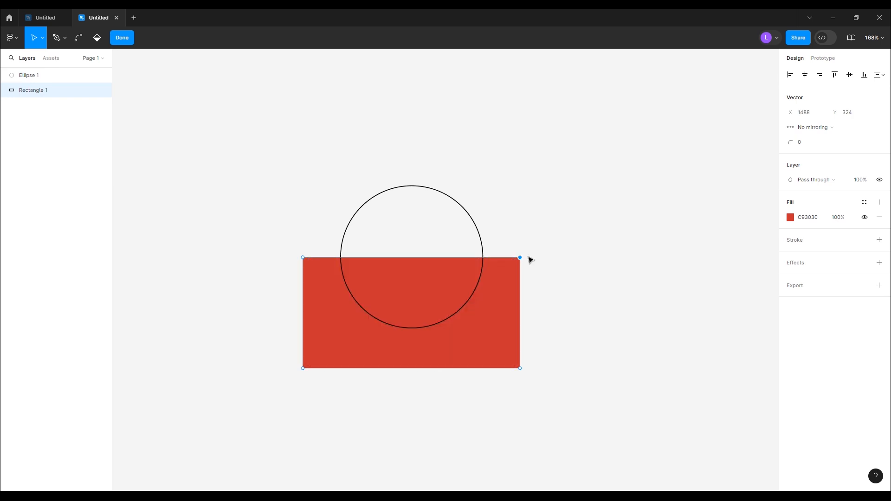
key(Delete)
key(ctrl+z)
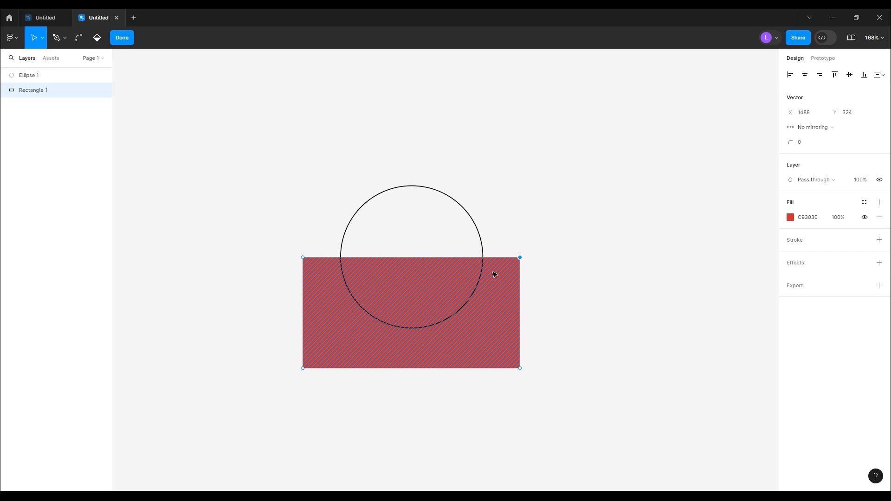
key(Escape)
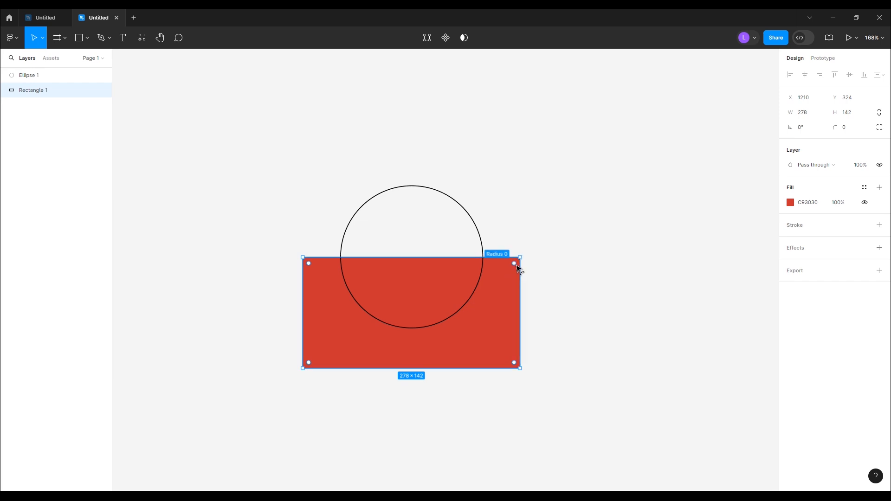
double_click(499, 276)
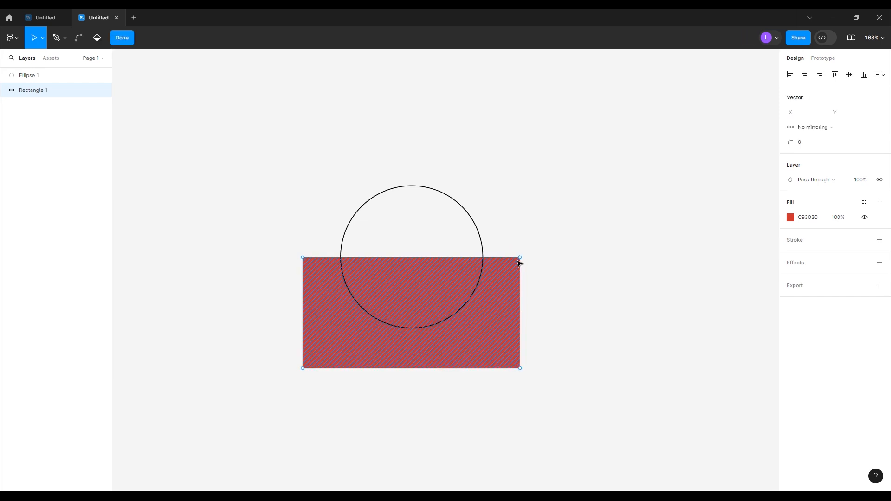
key(Escape)
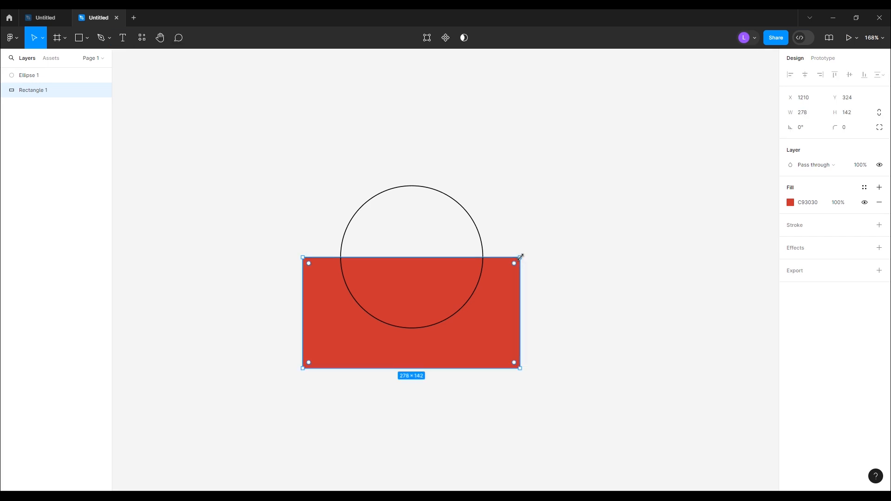
key(Delete)
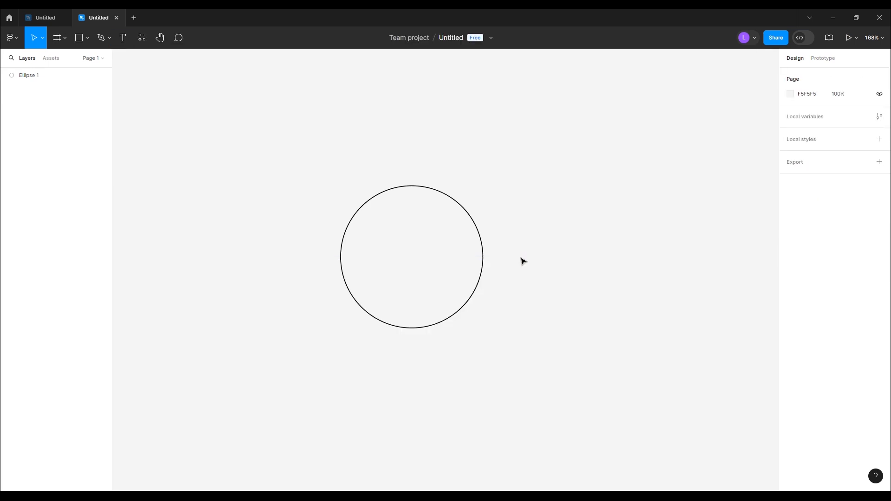
key(ctrl+z)
- Delete the rectangle's upper-right corner point and redraw its right side and an upward-arched top edge with the Pen tool
double_click(520, 257)
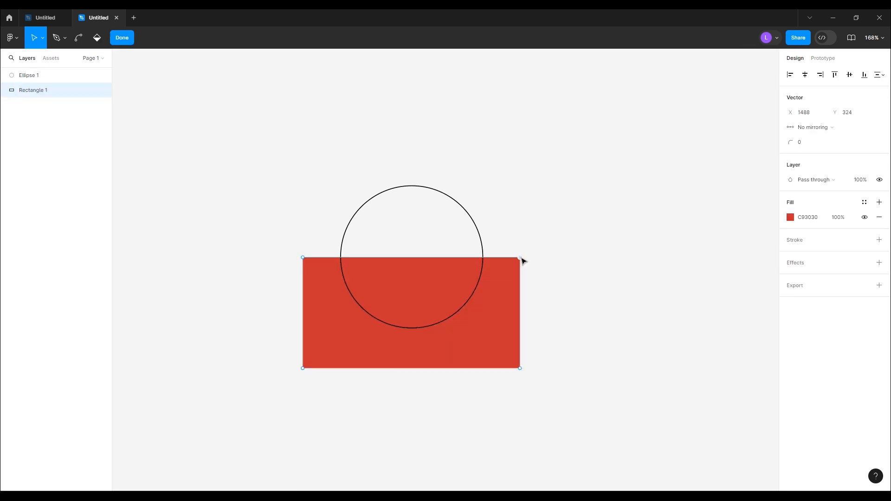
key(Delete)
drag(528, 239, 460, 422)
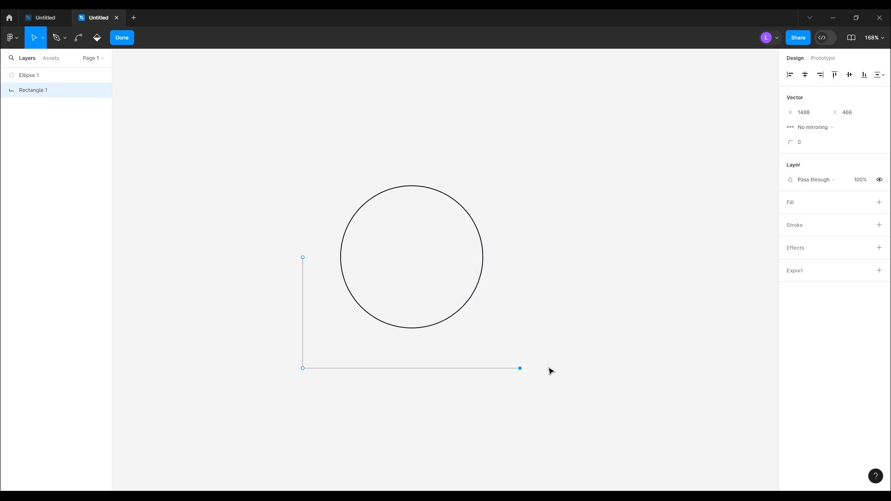
key(p)
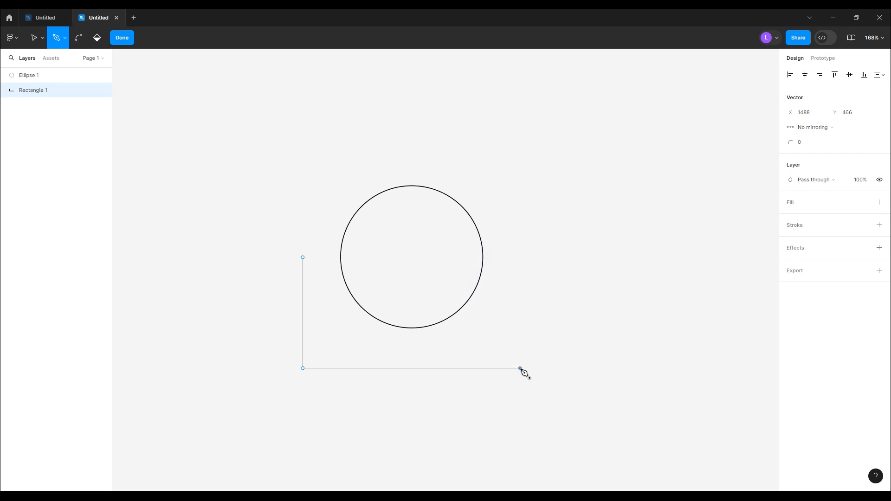
click(512, 279)
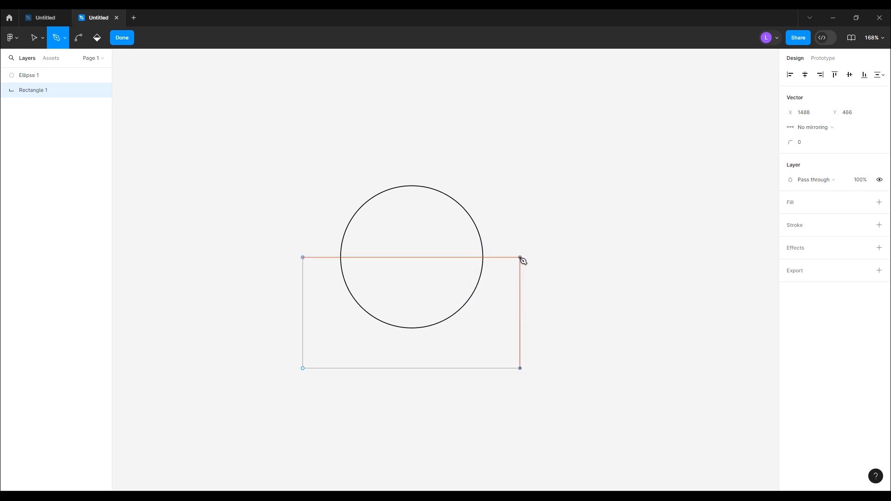
click(520, 257)
drag(302, 257, 187, 291)
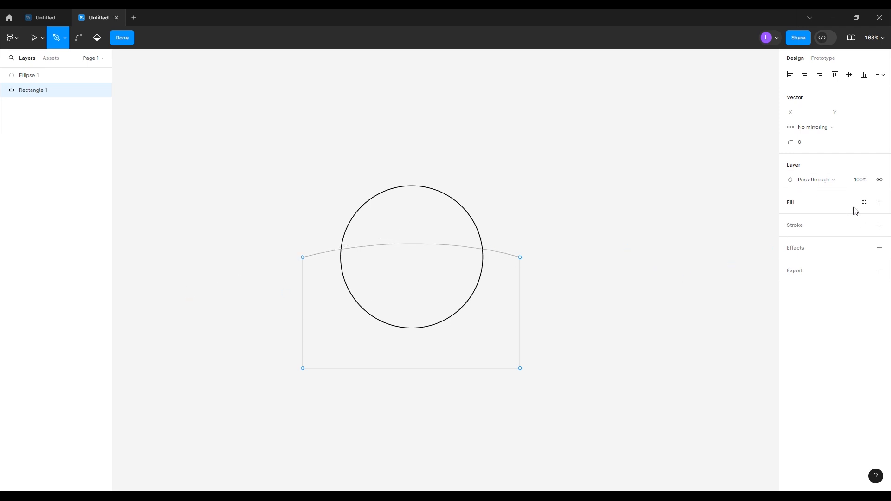
- Add a C93030 fill to the reshaped rectangle and leave vector editing
click(878, 202)
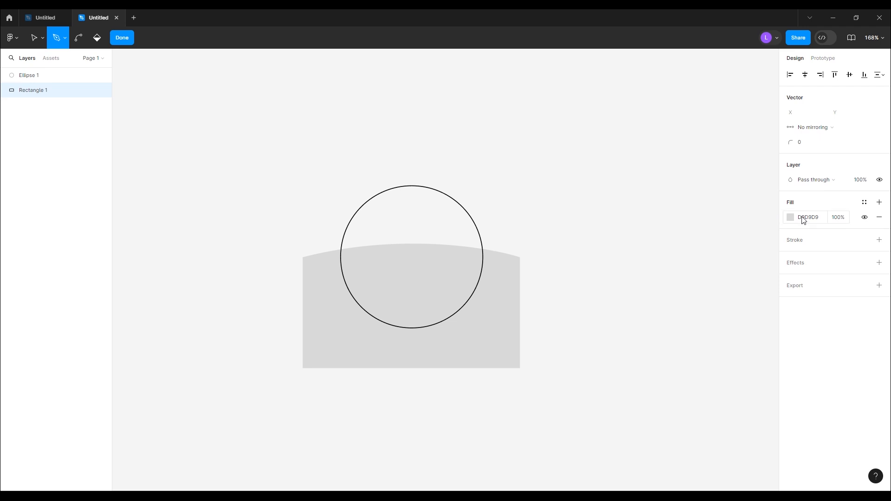
click(803, 218)
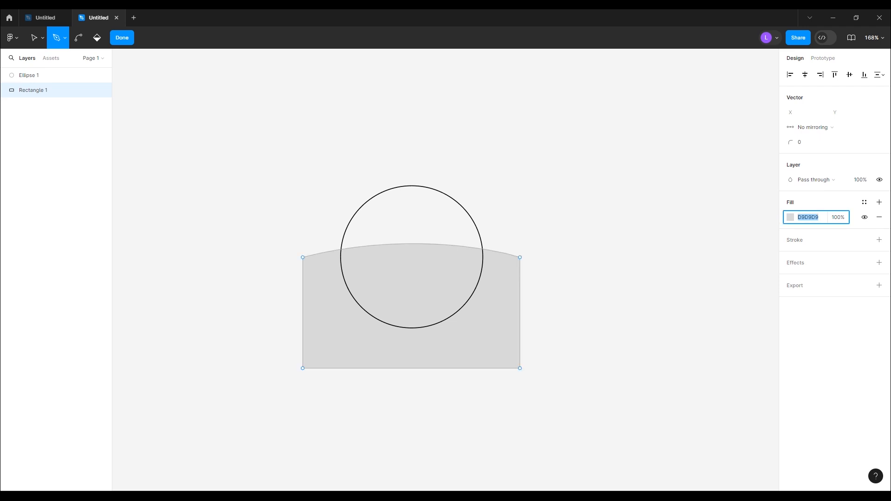
text(c93030)
key(Return)
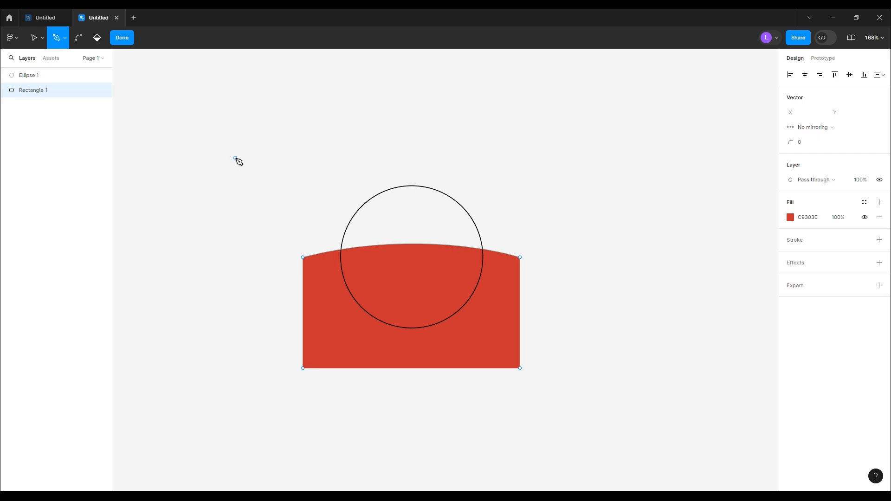
key(v)
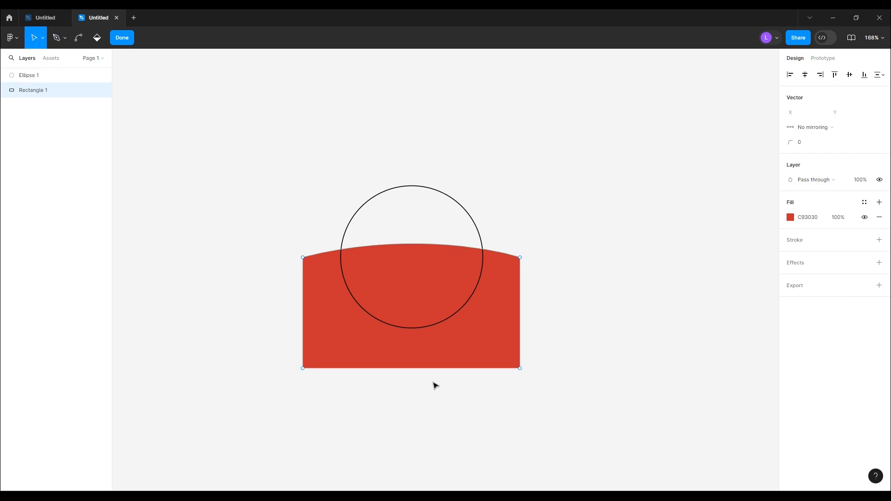
key(Escape)
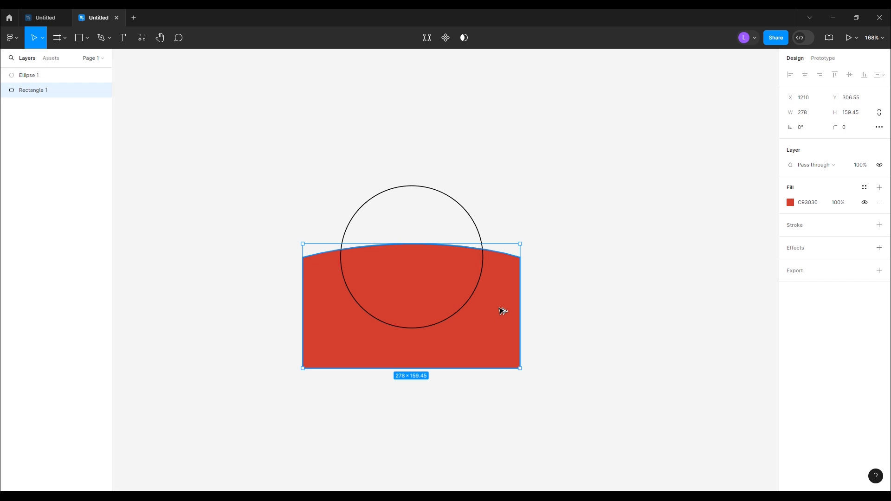
- Duplicate the red shape to an empty area beside the circle and give the copy a linear gradient with its 0% stop EACEE9
drag(501, 308, 710, 202)
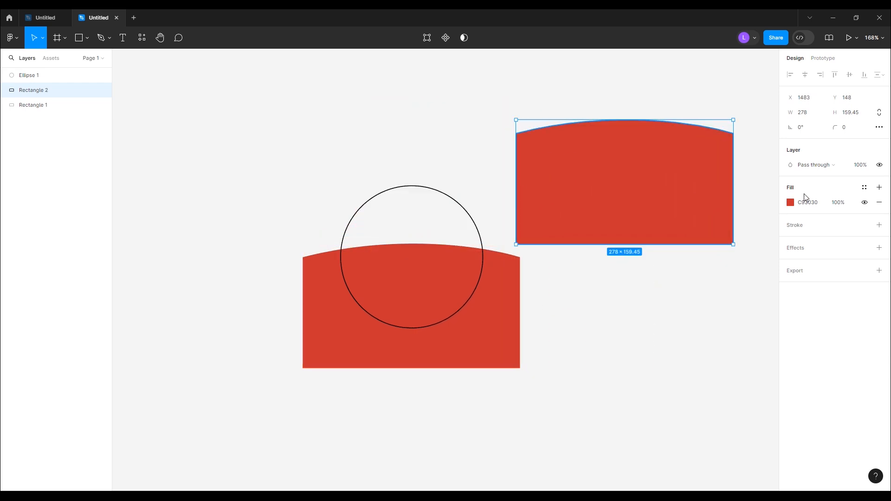
click(790, 203)
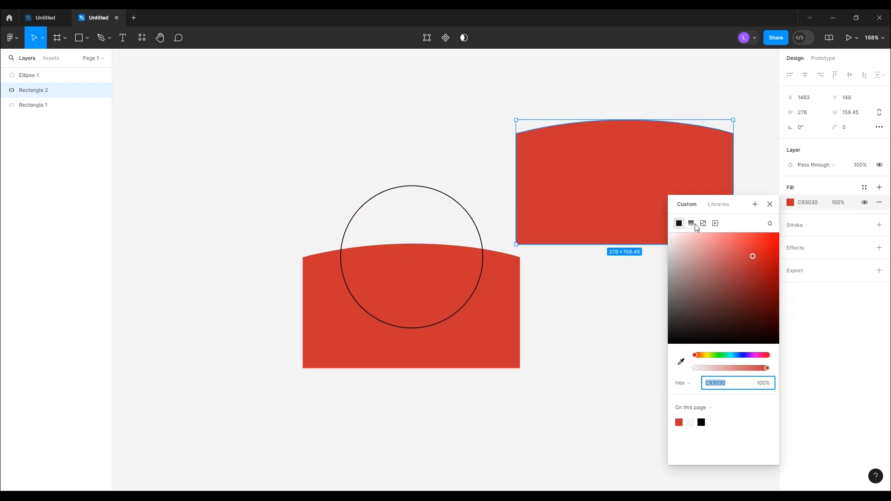
click(692, 224)
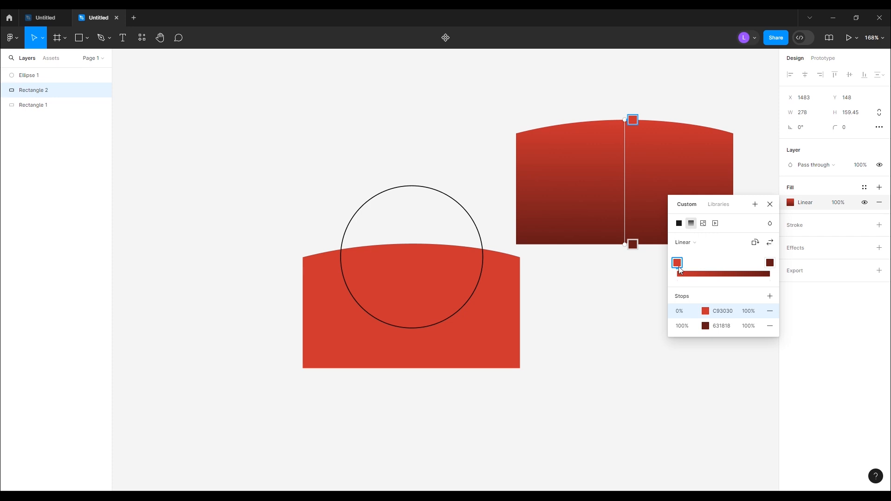
click(720, 310)
text(EACEE9)
key(Return)
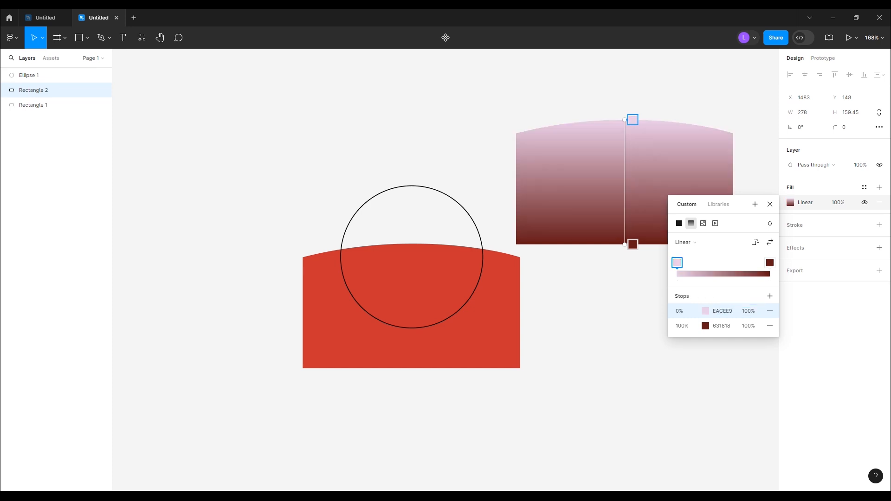
- Set the gradient's second stop colour to EACEE9 and keep that stop at 100%
click(770, 263)
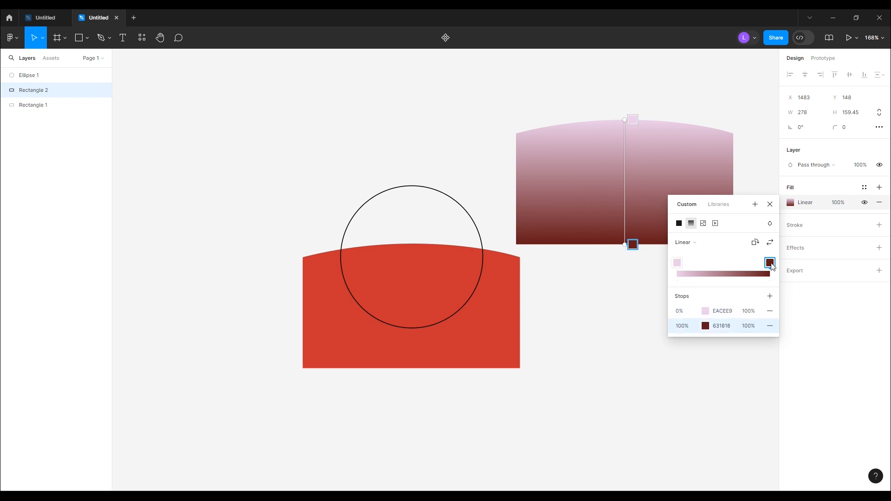
click(729, 315)
key(ctrl+c)
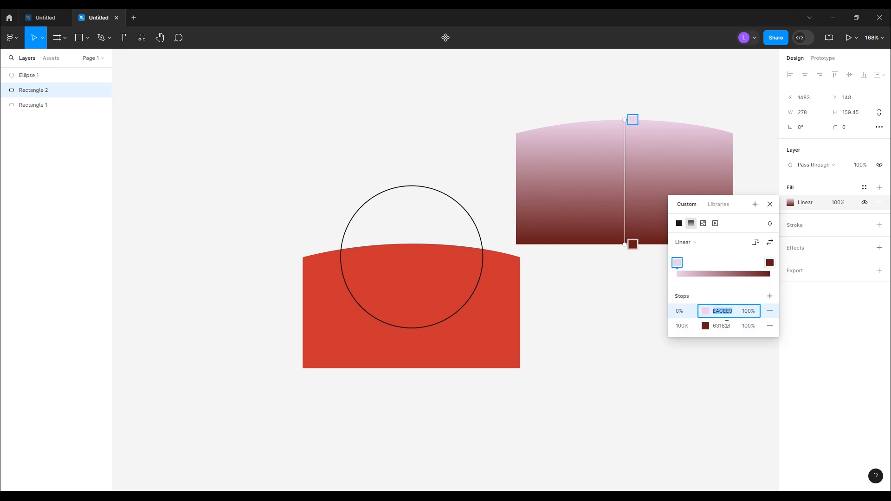
click(725, 326)
key(ctrl+v)
click(724, 266)
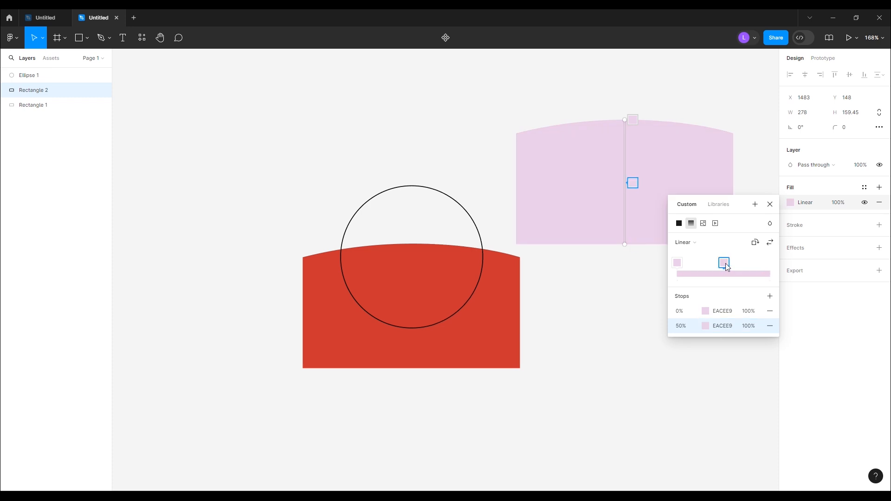
drag(725, 266, 780, 267)
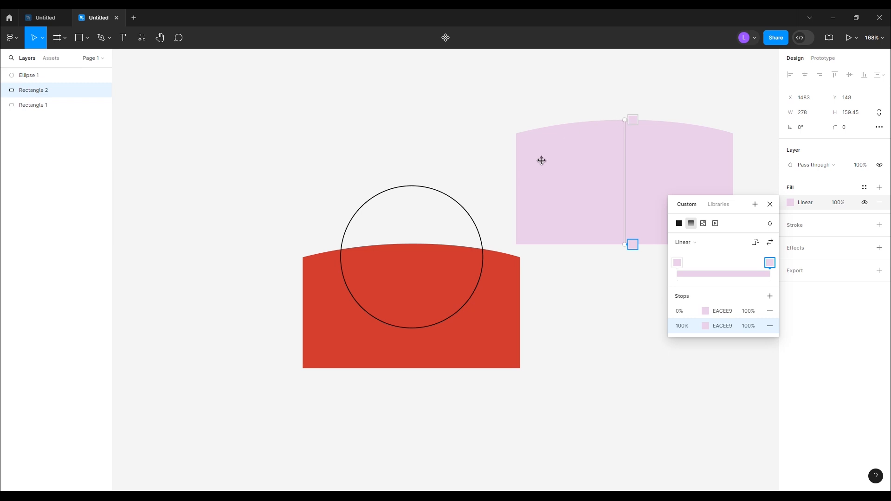
- Run the gradient horizontally across the full width of the shape and add a white FFFFFF stop at 50%
drag(624, 120, 516, 182)
drag(625, 242, 733, 182)
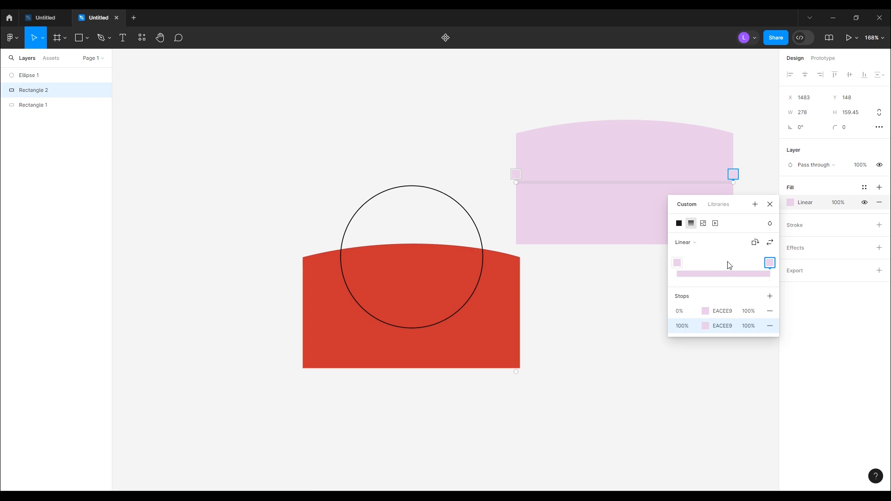
click(722, 266)
drag(724, 264, 727, 265)
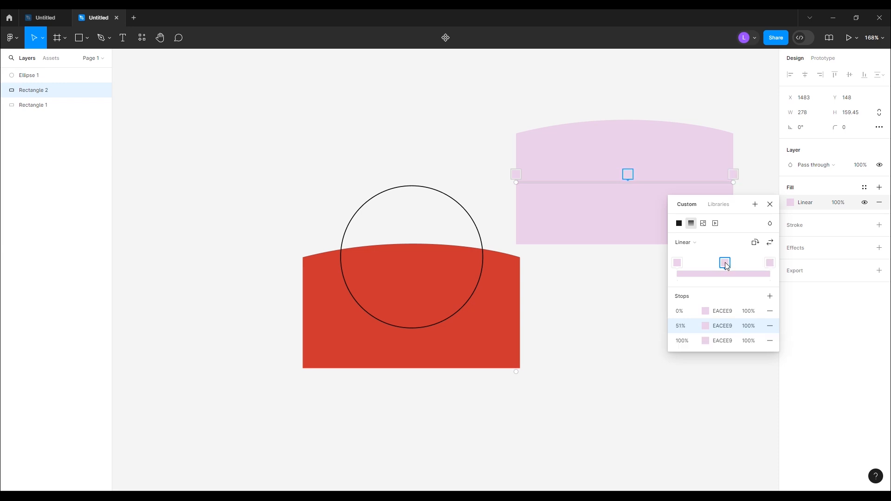
drag(726, 262, 724, 263)
click(704, 329)
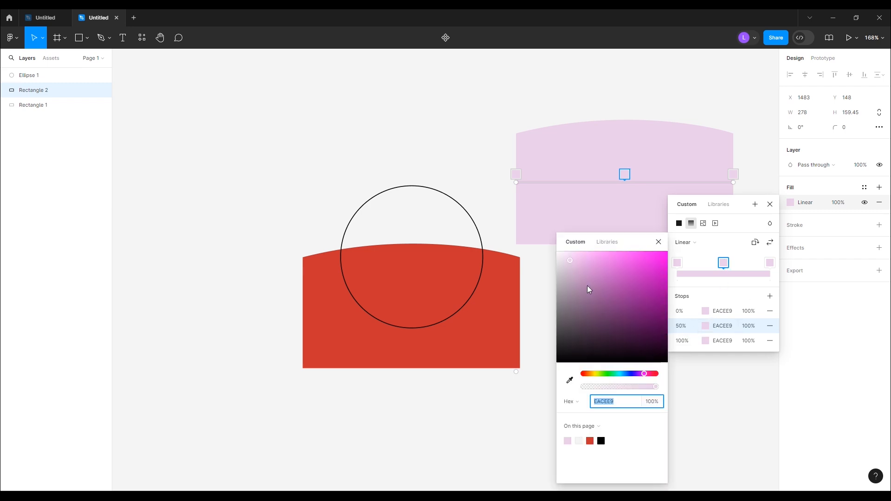
drag(586, 285, 537, 235)
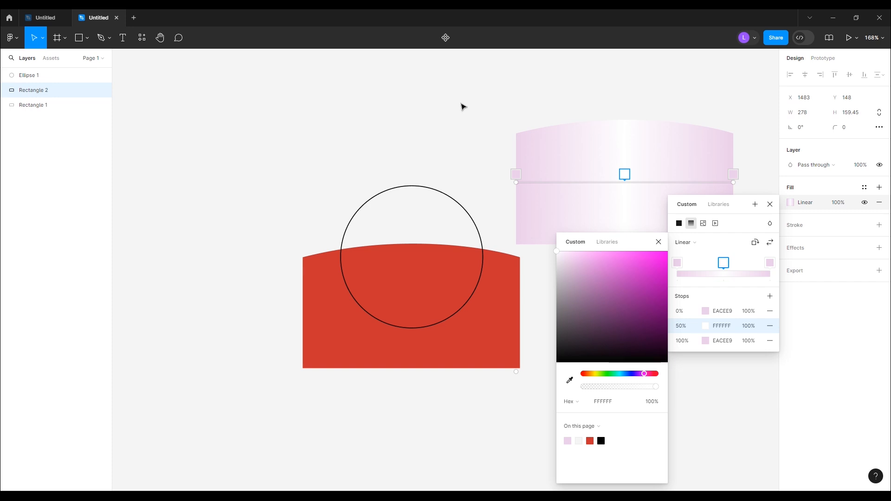
- Move the gradient shape above the red one, aligned at X 1210 and Y 165, and send it to the back
key(Escape)
drag(575, 164, 486, 181)
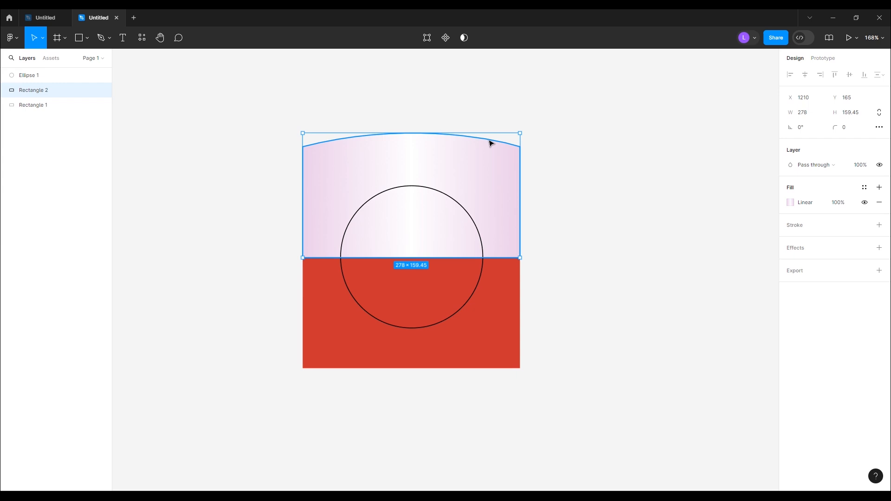
right_click(450, 149)
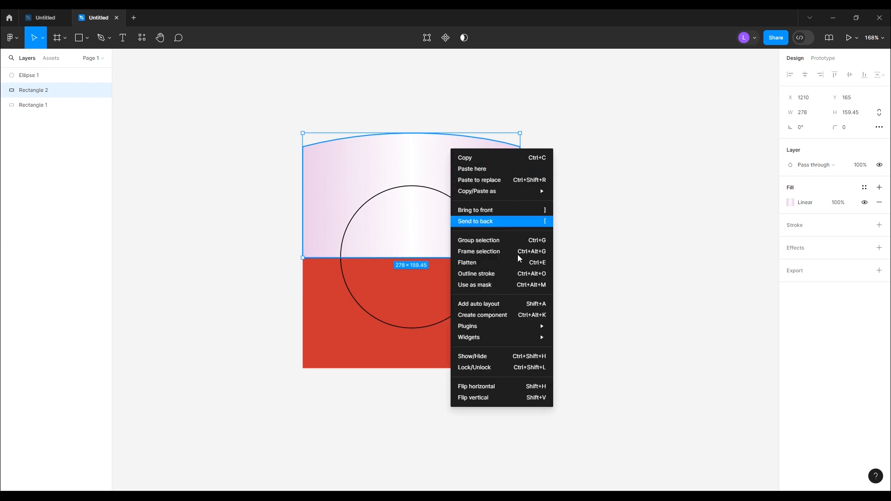
click(480, 223)
click(617, 216)
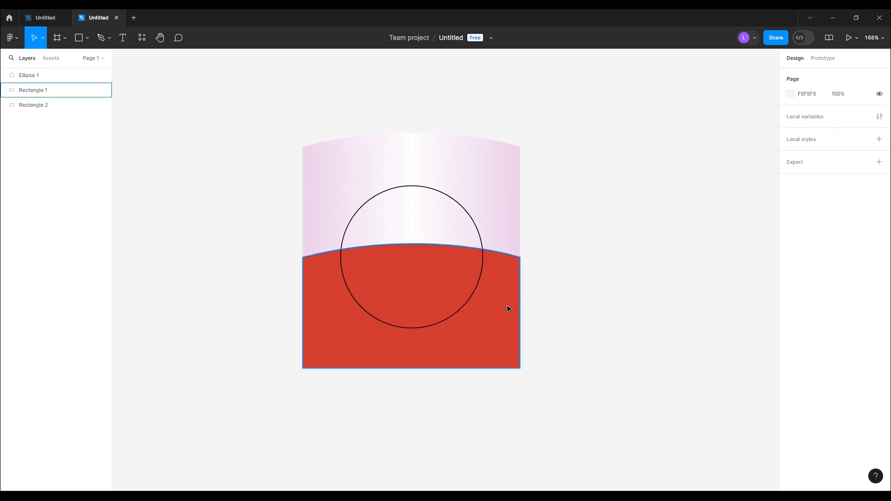
click(426, 273)
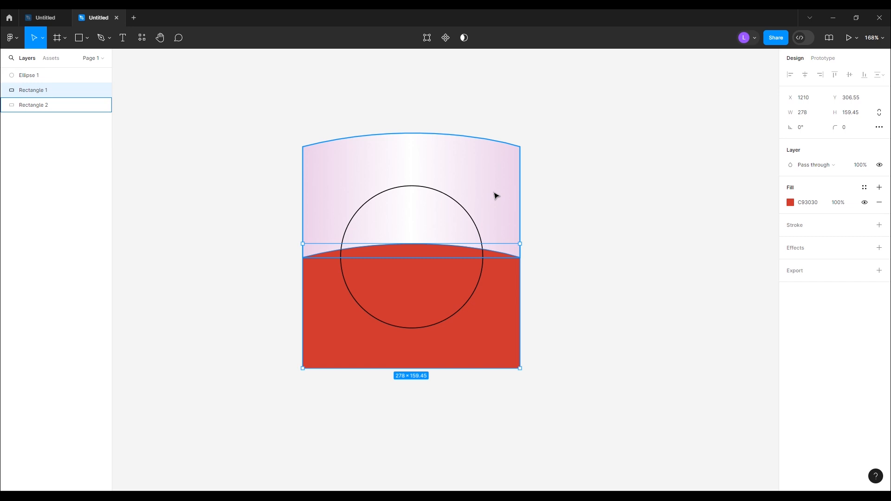
click(596, 206)
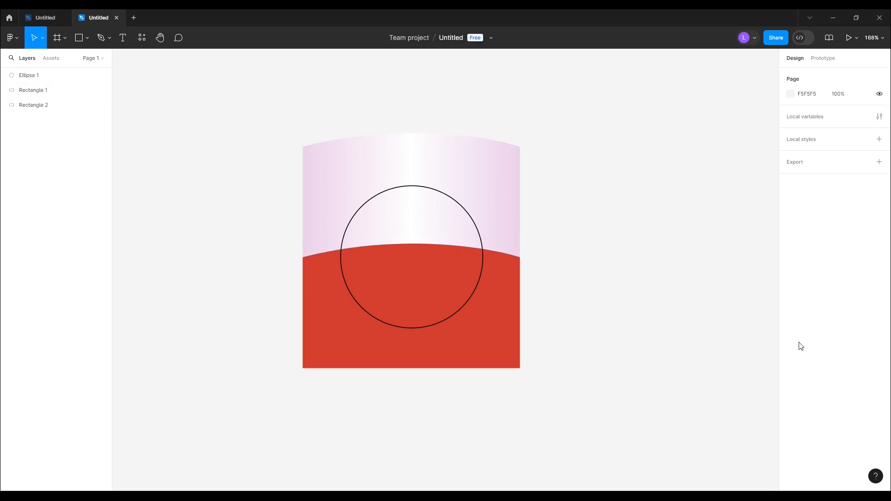
- Draw an upright ellipse of about 12 × 22 inside the circle as the left eye and fill it with black 000000
click(94, 42)
click(87, 37)
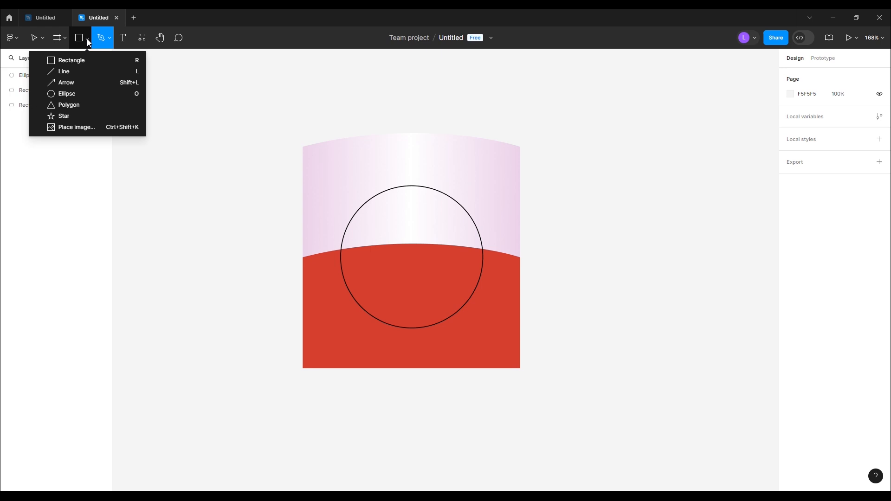
click(55, 92)
drag(385, 221, 395, 239)
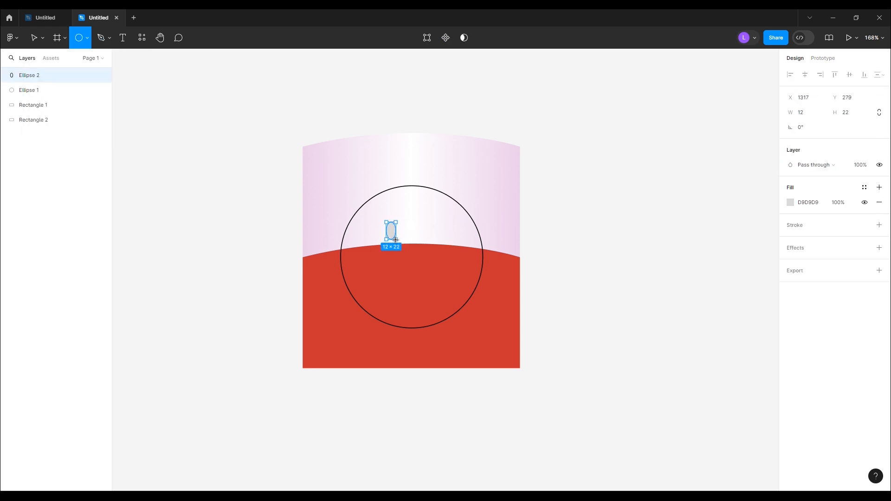
click(790, 203)
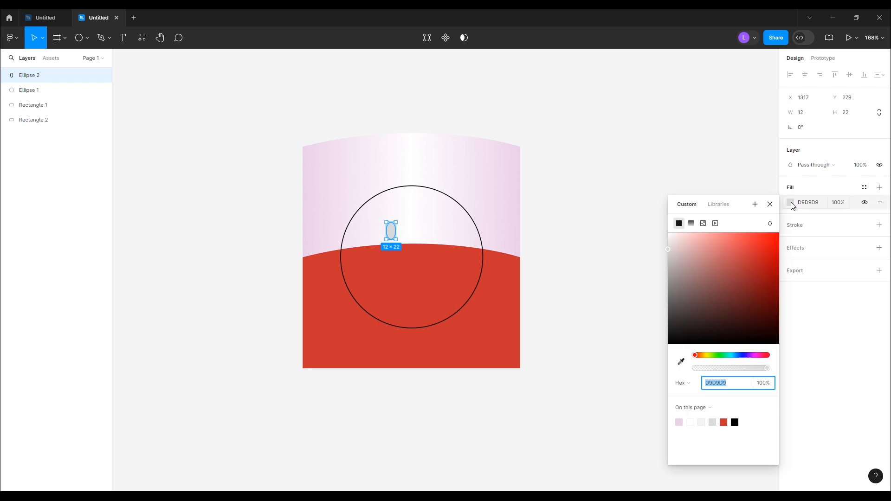
drag(688, 304, 668, 358)
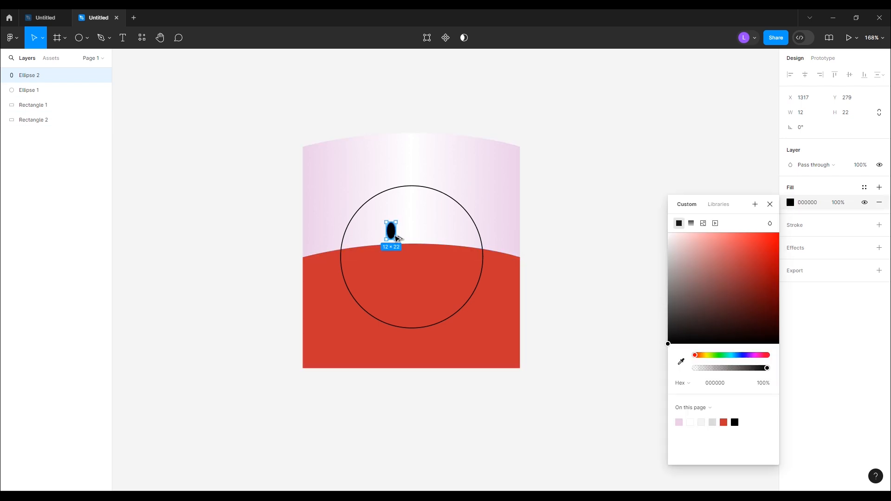
- Duplicate the black eye horizontally to its right, leaving a gap of 34 between the two eyes
drag(393, 233, 429, 235)
click(591, 245)
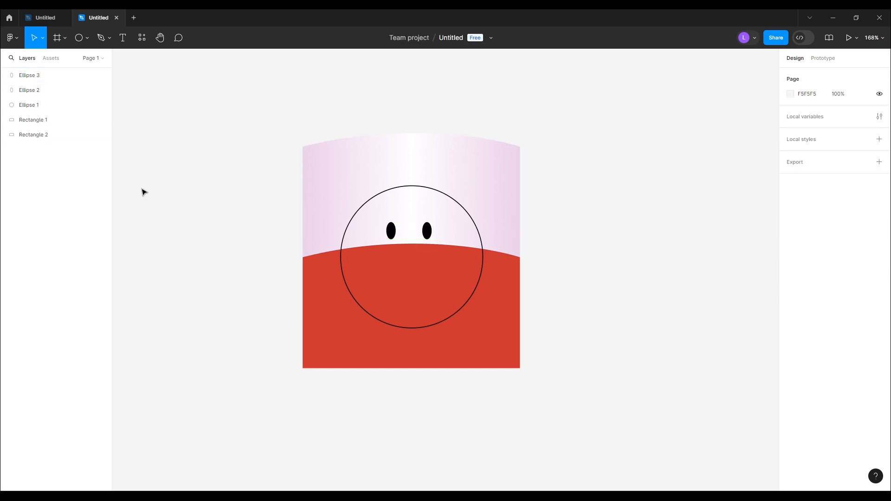
click(391, 231)
shift+click(429, 236)
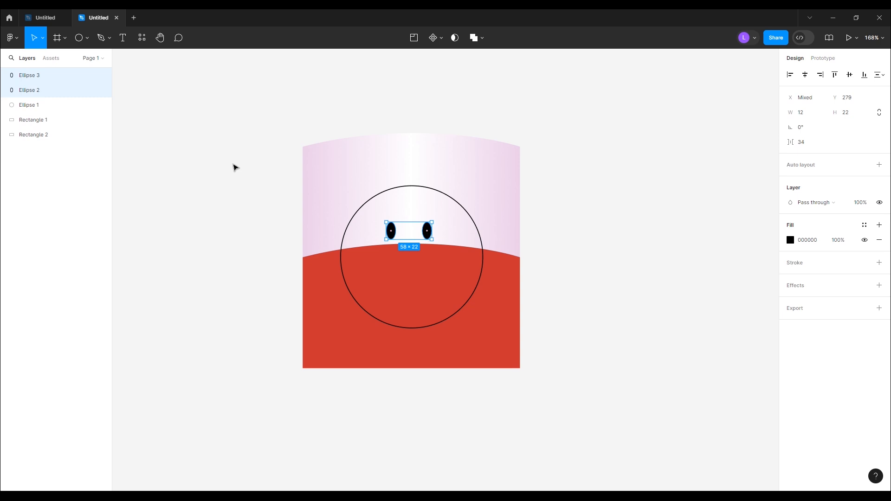
click(235, 165)
- Draw a small highlight ellipse in the left eye, size it to 4 × 7 and fill it with grey 776C6C
click(77, 38)
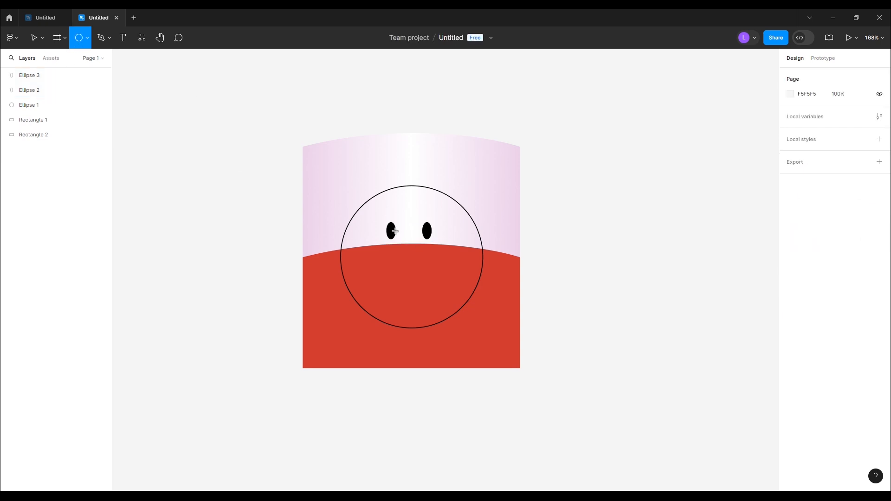
drag(393, 234, 394, 236)
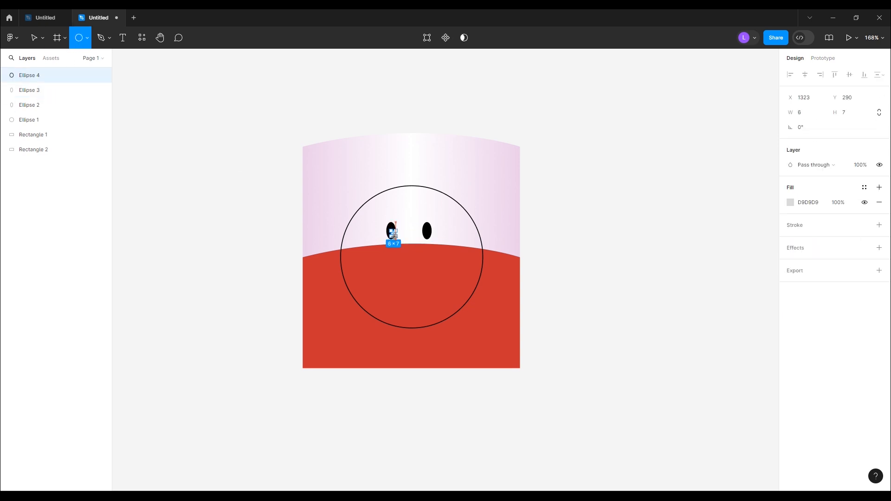
click(790, 203)
drag(676, 277, 669, 246)
scroll(397, 251, up, 5)
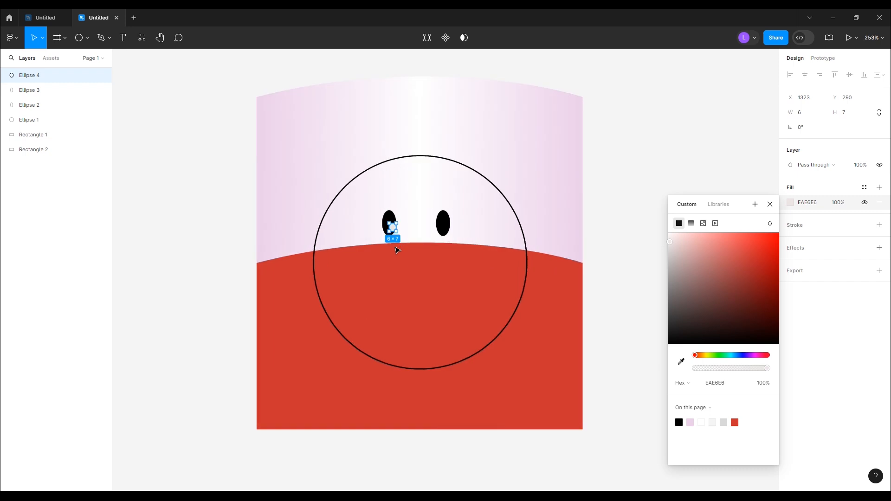
drag(398, 211, 391, 214)
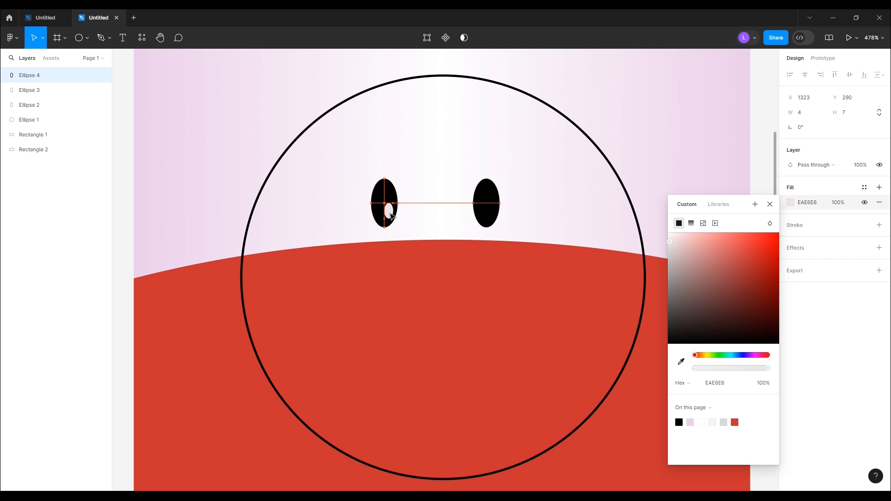
click(679, 288)
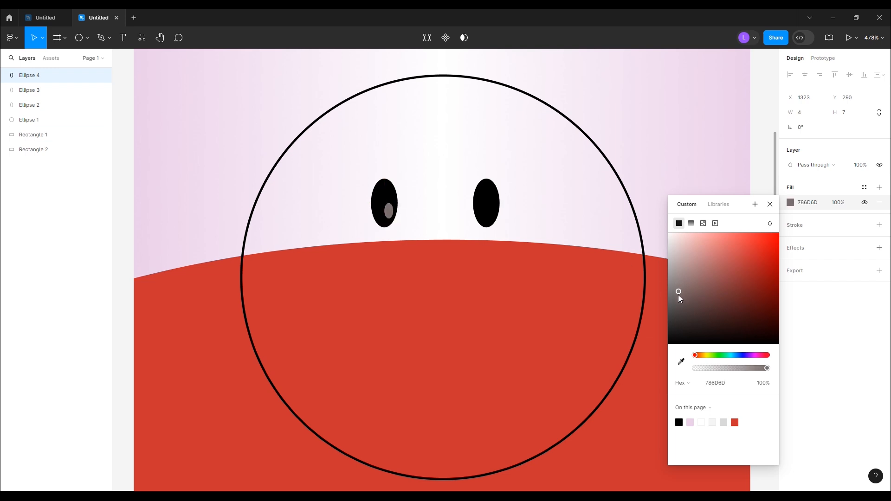
- Duplicate the grey highlight into the right eye and nudge it left to X 1365
drag(388, 210, 482, 214)
key(Left)
key(Left)
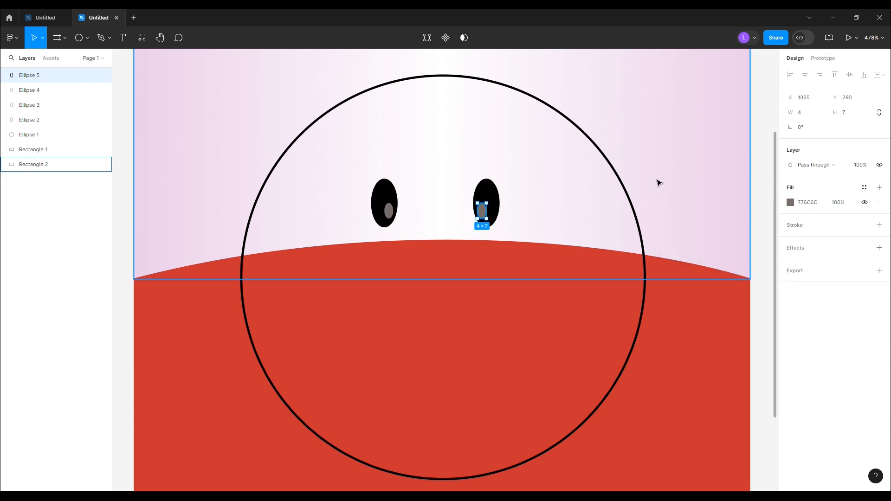
- Draw a curved eyebrow about 25.5 × 17 above the left eye with the Pen tool
click(659, 183)
key(p)
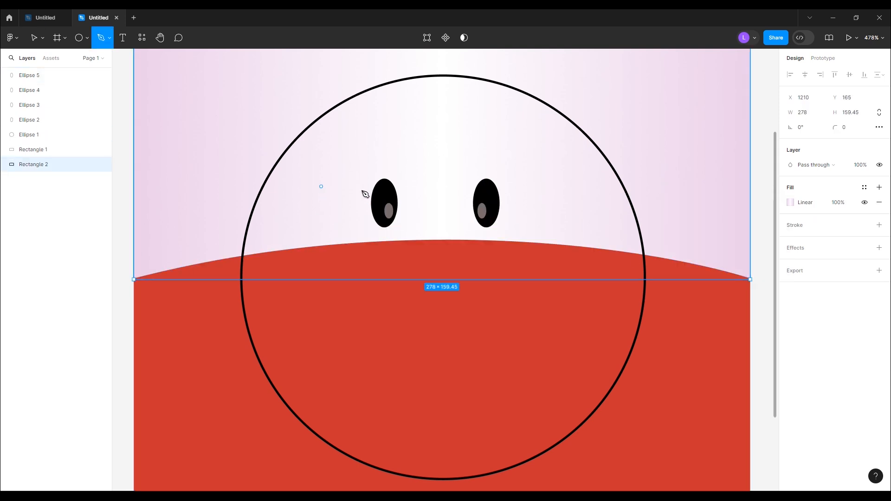
click(412, 185)
drag(355, 161, 351, 165)
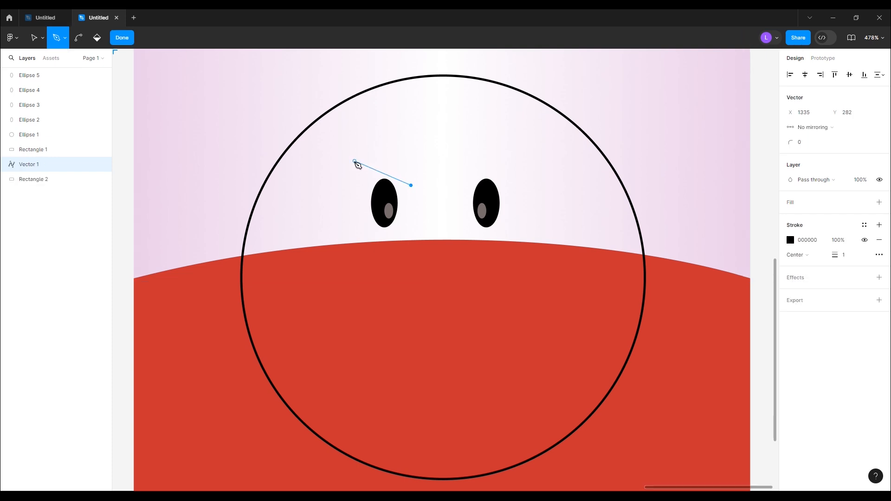
mouse_move(329, 194)
mouse_down()
mouse_move(322, 206)
mouse_move(329, 201)
mouse_up()
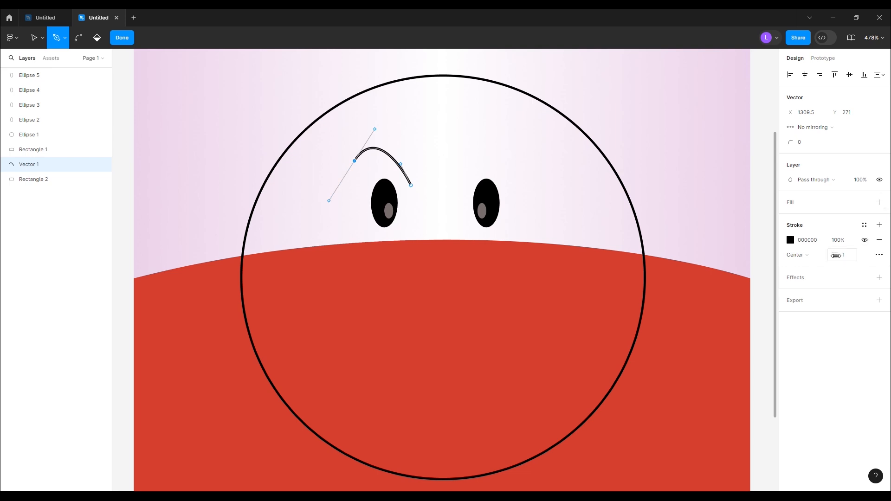
- Set the left eyebrow's stroke width to 3, give its outer end a Round end point and finish the path
click(846, 258)
text(3)
key(Return)
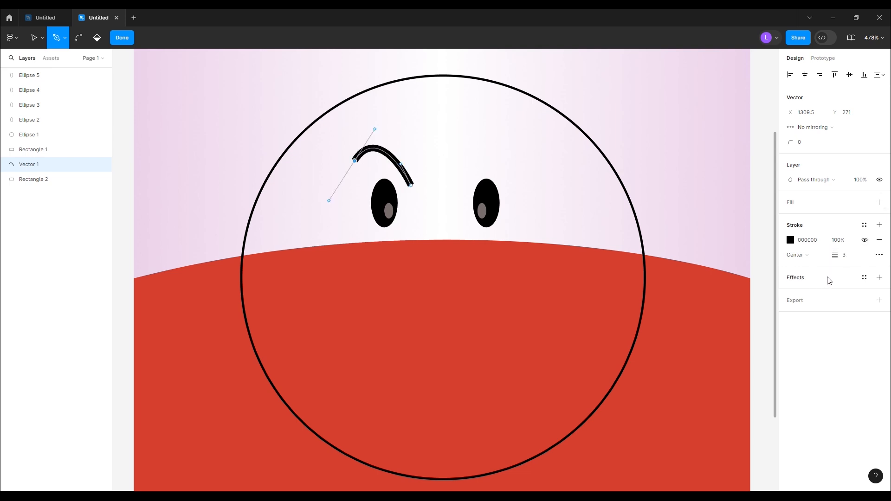
click(810, 260)
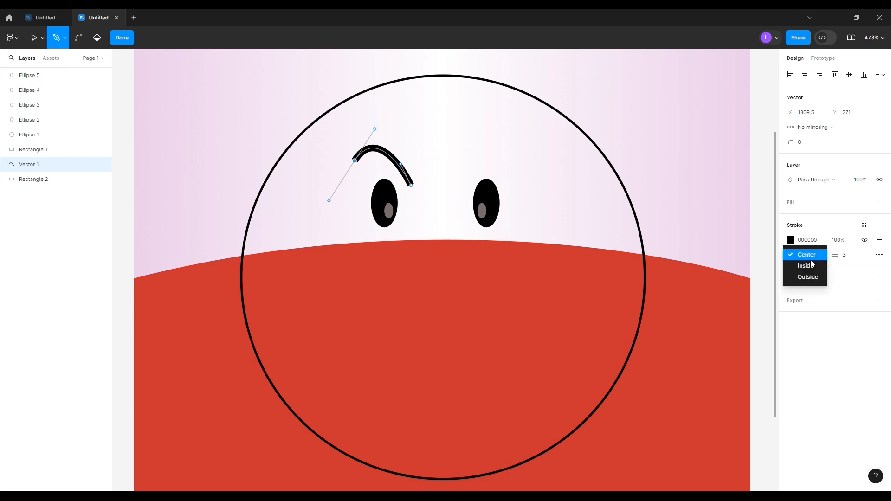
click(841, 259)
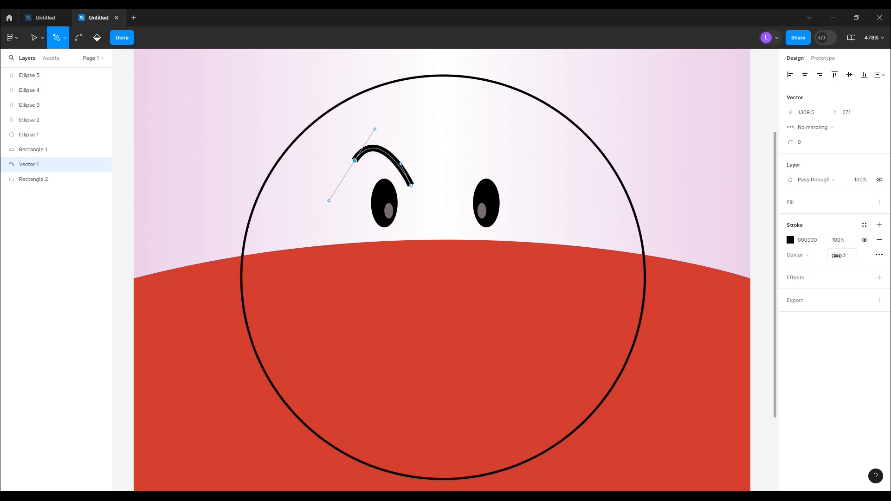
click(879, 256)
click(761, 302)
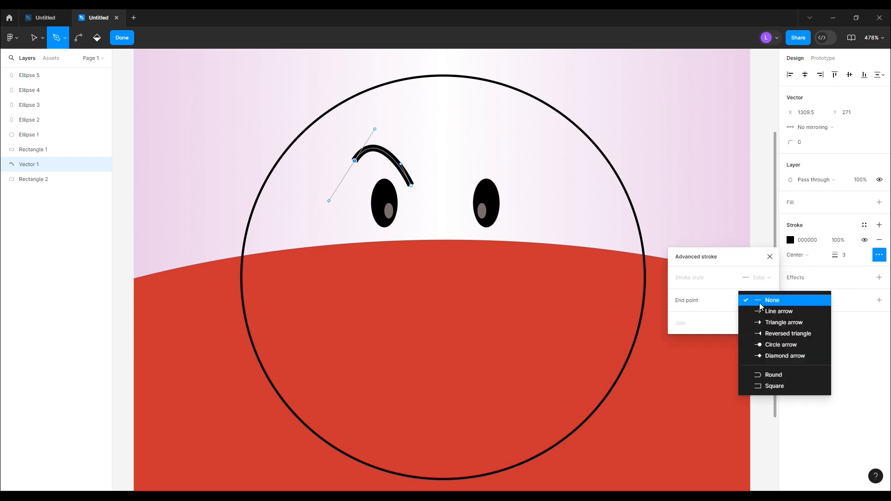
click(766, 376)
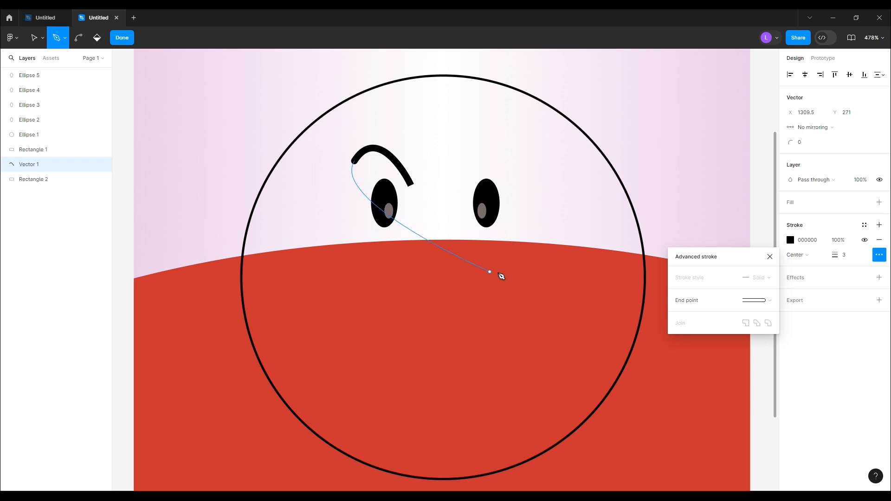
right_click(443, 254)
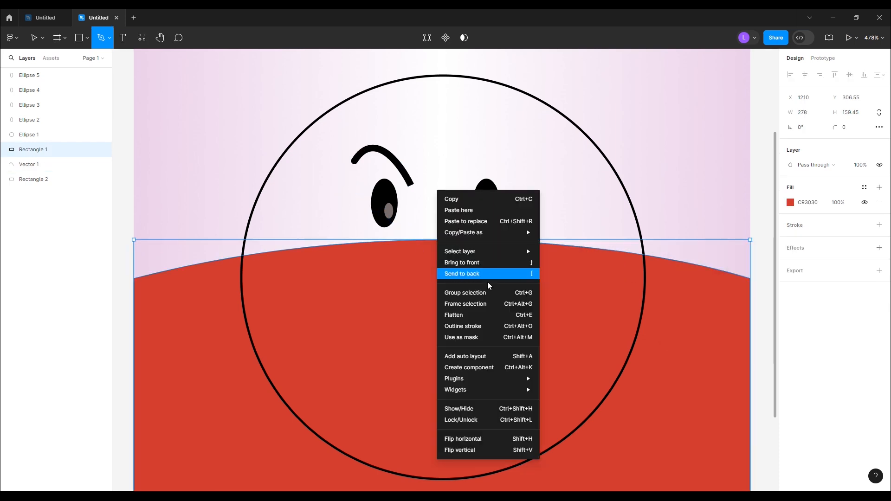
click(592, 173)
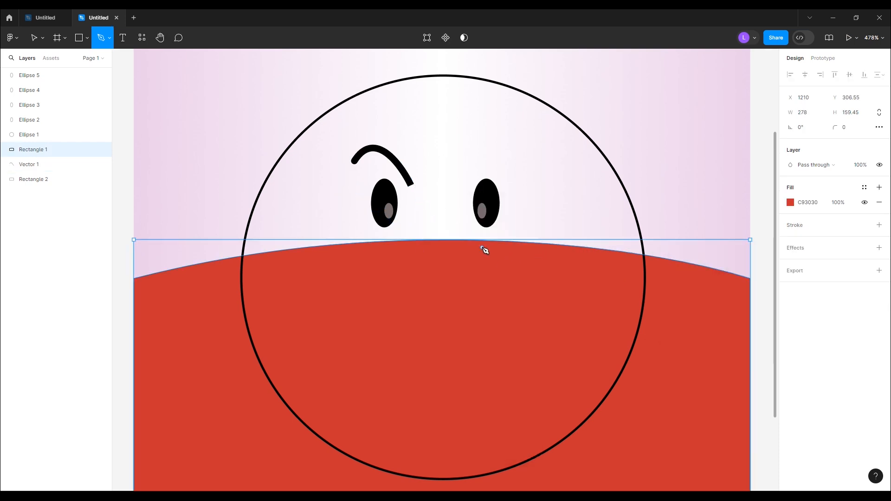
- Duplicate the eyebrow, flip the copy horizontally and place it above the right eye at X 1381.5
key(v)
key(alt)
drag(402, 175, 469, 176)
right_click(468, 174)
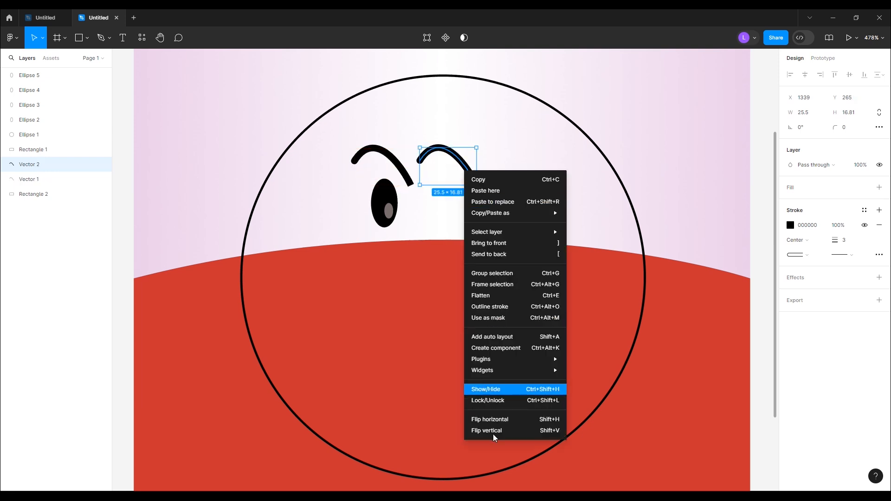
key(shift+h)
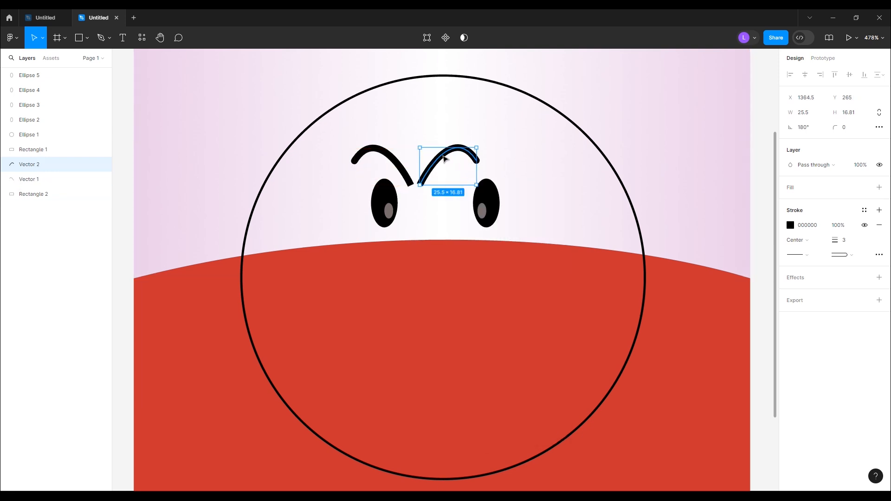
drag(444, 159, 480, 159)
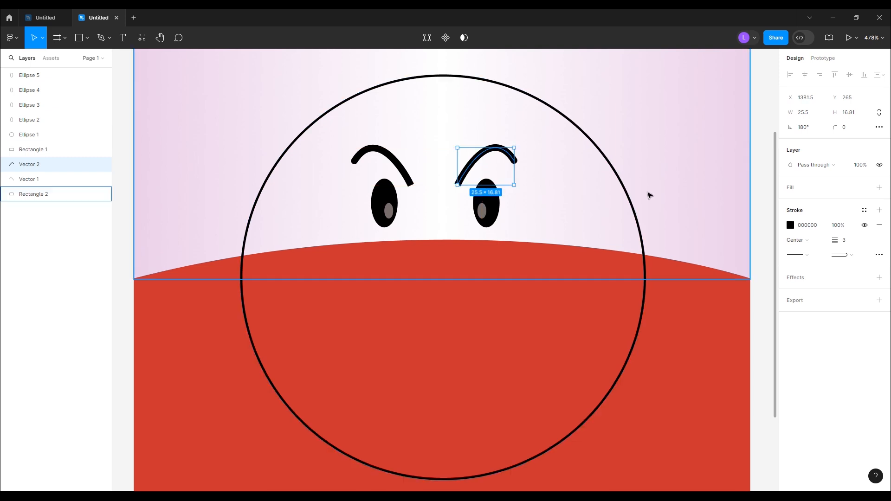
click(678, 172)
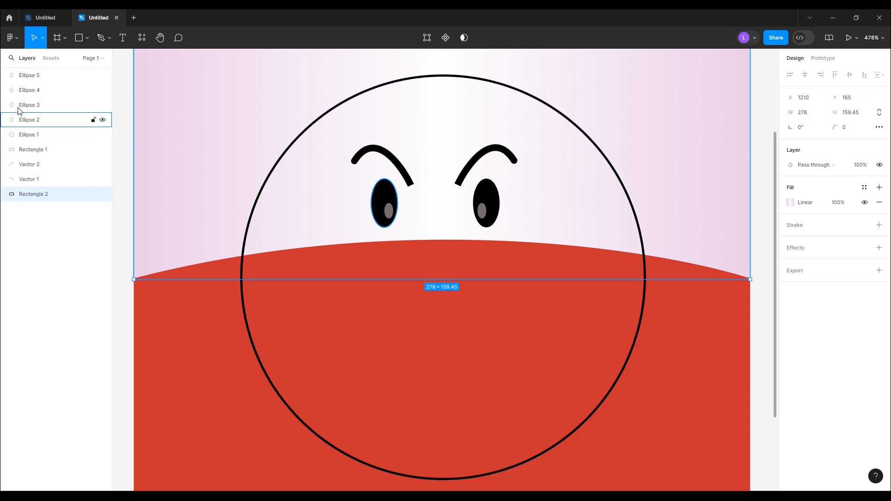
- Draw a flat mouth ellipse of about 92 × 30 below the eyes and duplicate it straight up to Y 307
click(86, 39)
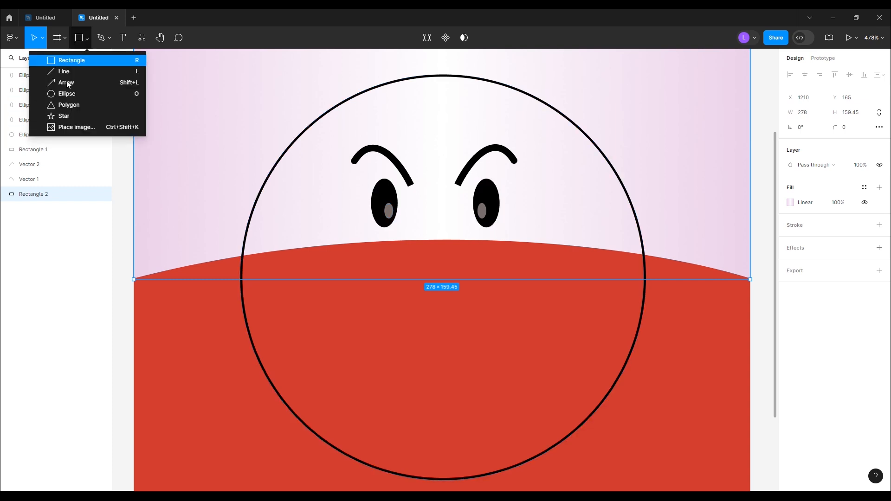
click(64, 95)
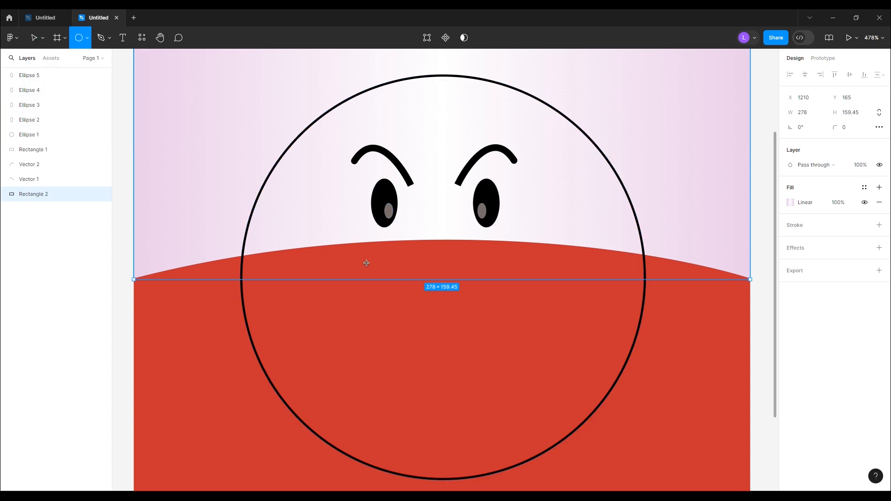
mouse_move(366, 263)
mouse_down()
mouse_move(537, 303)
mouse_move(537, 351)
mouse_move(571, 329)
mouse_up()
mouse_move(493, 306)
mouse_down()
mouse_move(461, 304)
mouse_move(478, 264)
mouse_move(471, 276)
mouse_move(441, 259)
mouse_move(439, 280)
mouse_up()
key(ctrl+z)
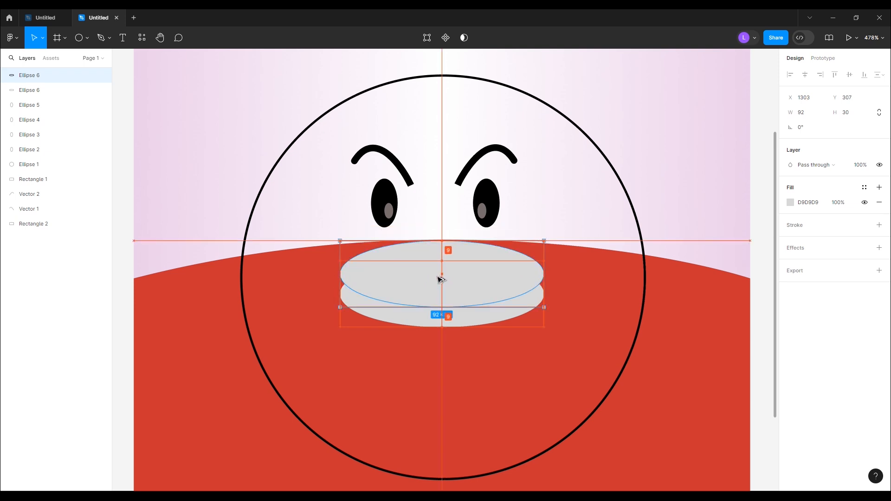
- Enlarge the lower mouth ellipse to 92 × 35 with its top edge at Y 311
click(457, 324)
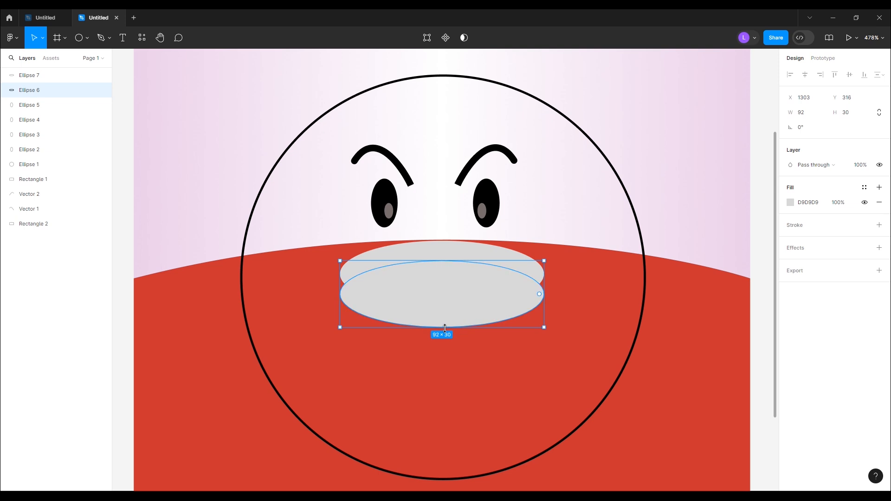
drag(444, 327, 444, 339)
mouse_move(451, 306)
mouse_down()
mouse_move(449, 288)
mouse_move(449, 298)
mouse_up()
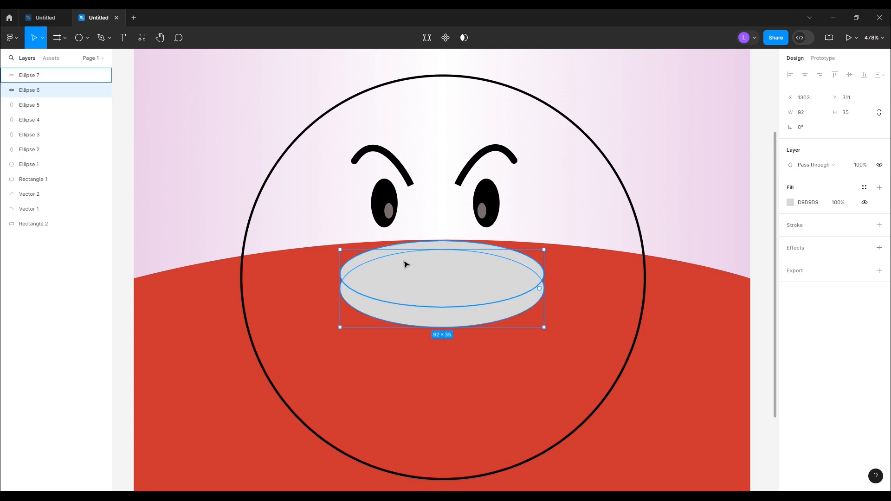
- Try to subtract the upper mouth ellipse from the lower one
shift+click(398, 246)
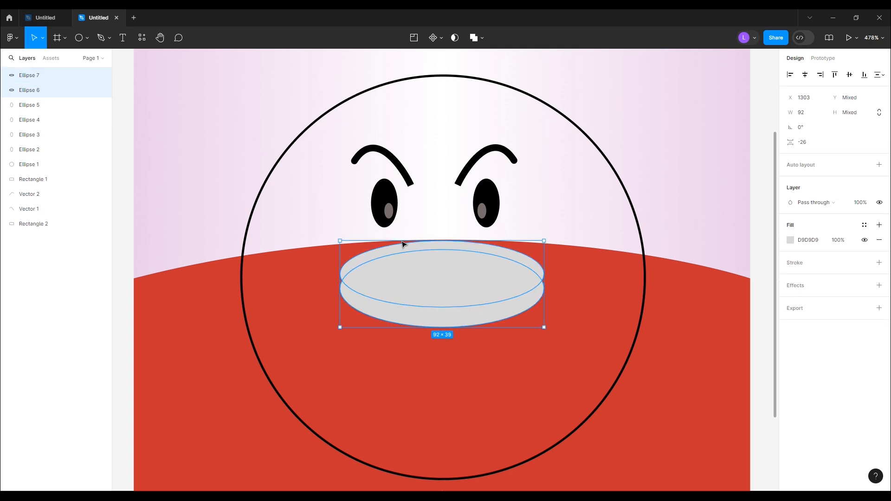
click(482, 38)
key(Return)
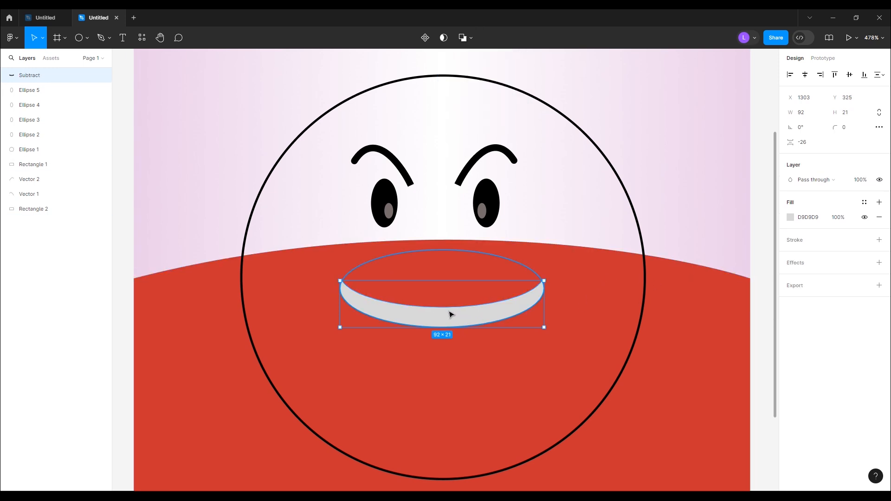
key(ctrl+z)
click(595, 285)
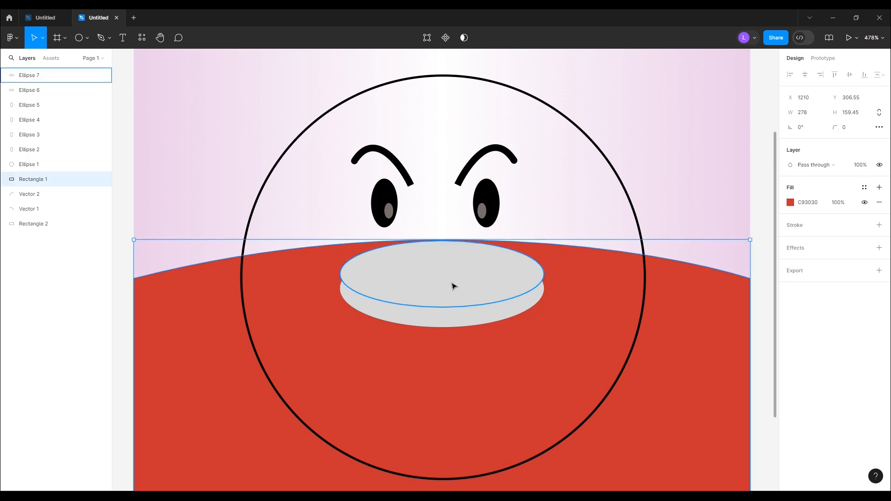
- Fill the upper mouth ellipse with black 000000 and move it straight up to Y 301
drag(454, 284, 473, 271)
key(ctrl+z)
click(453, 260)
click(790, 203)
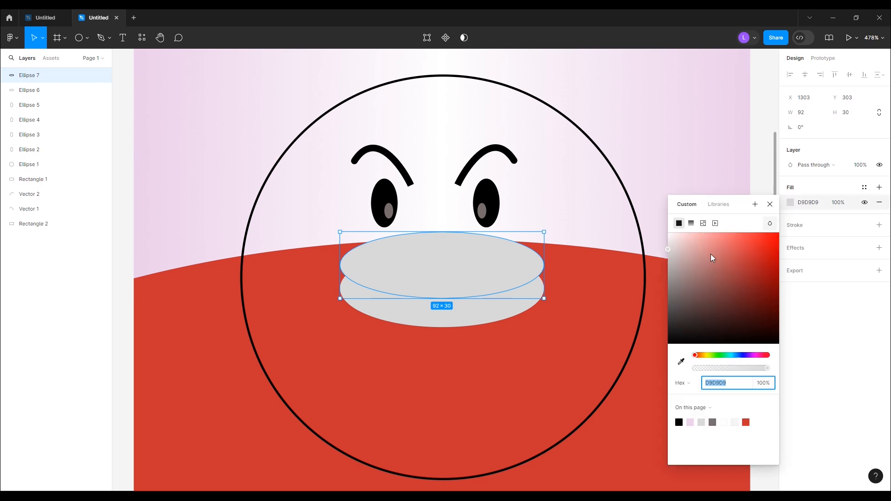
click(710, 259)
drag(664, 352, 666, 347)
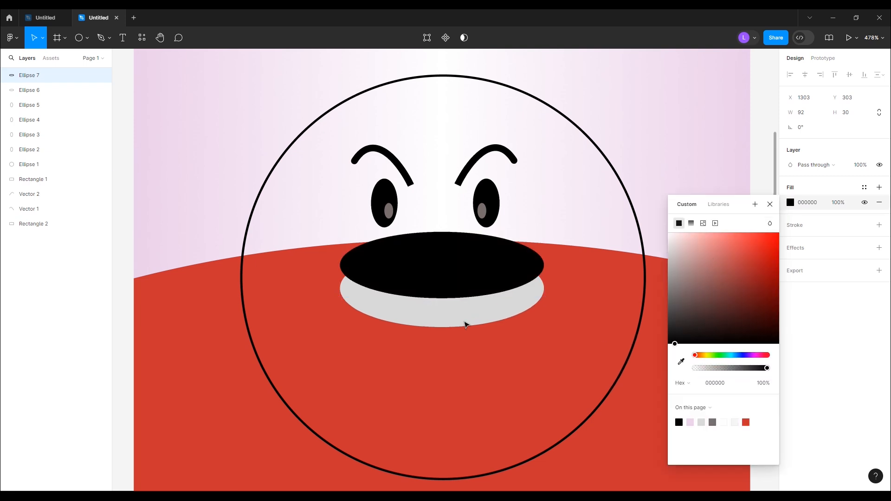
drag(455, 241, 456, 238)
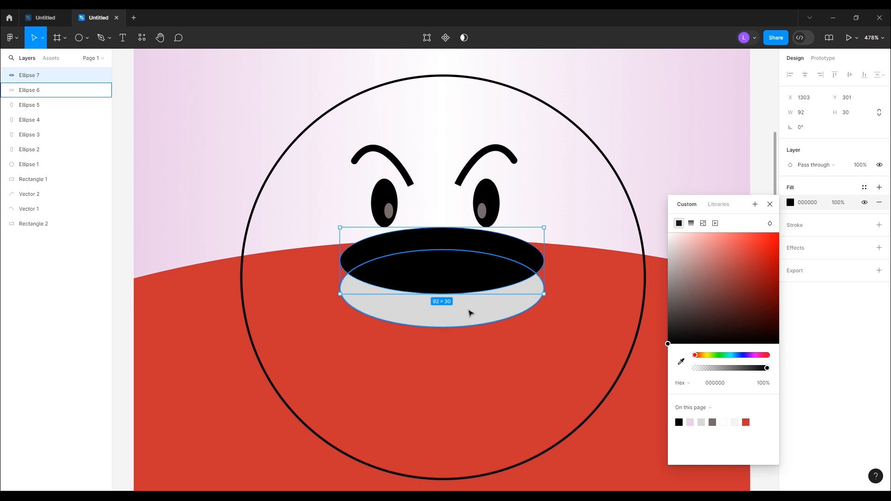
- Subtract the black upper ellipse from the grey lower ellipse to form a crescent-shaped smile
shift+click(471, 312)
click(482, 39)
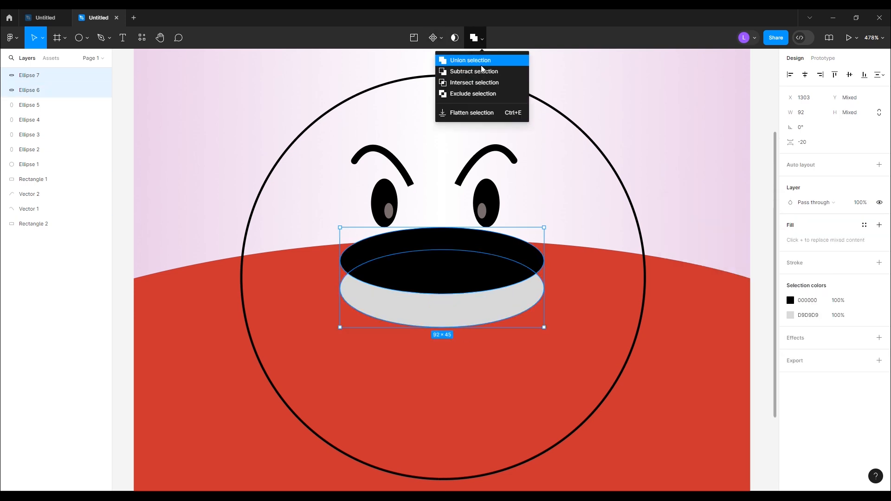
click(480, 74)
click(644, 137)
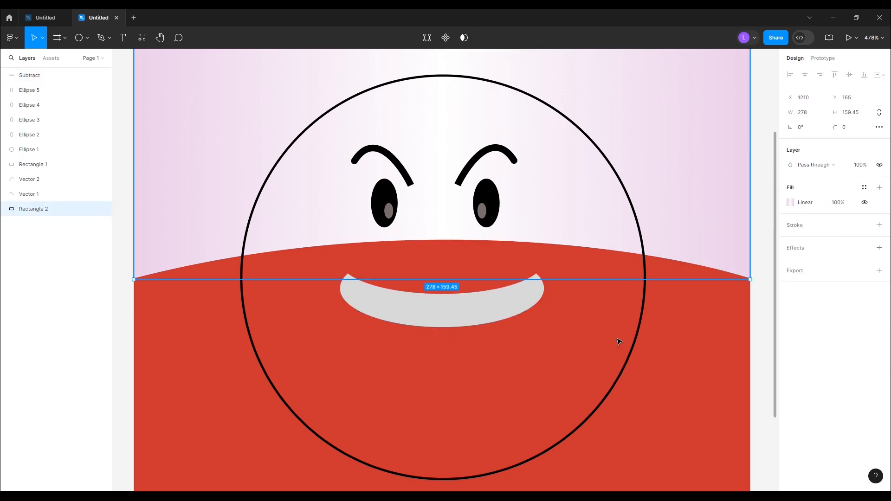
- Stretch the smile shape upward to a height of 31, keeping its lower edge in place
click(475, 319)
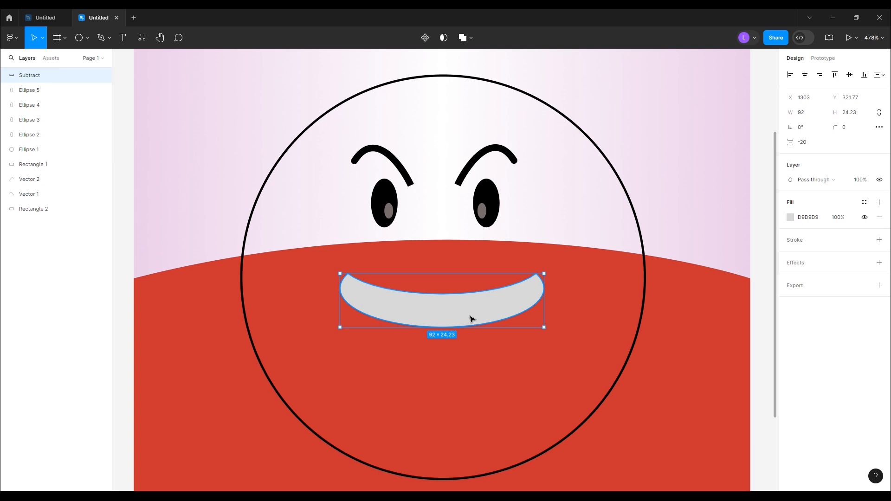
drag(446, 274, 446, 258)
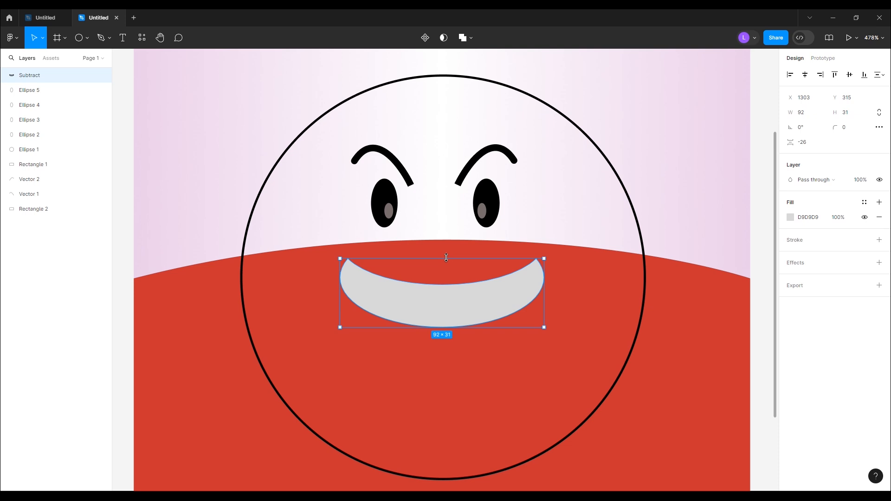
scroll(447, 257, down, 3)
click(658, 282)
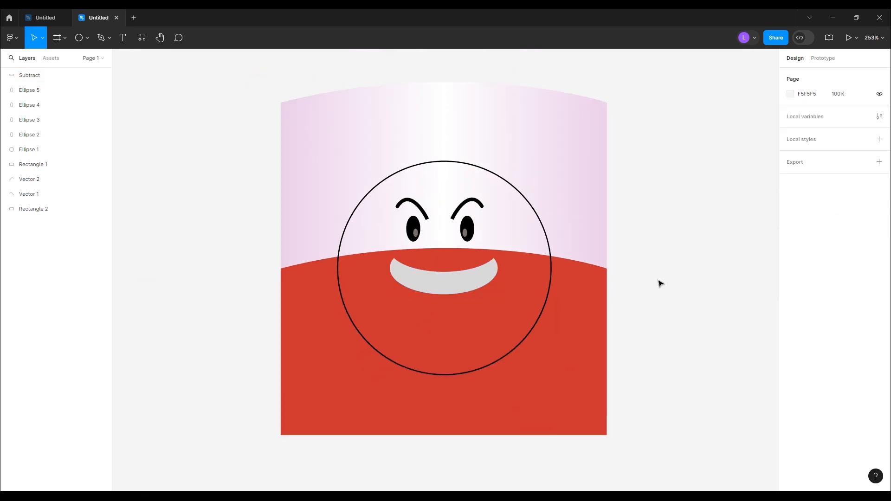
- Fill the smile with the pale pink F7EDF7 sampled from the upper gradient shape
click(423, 288)
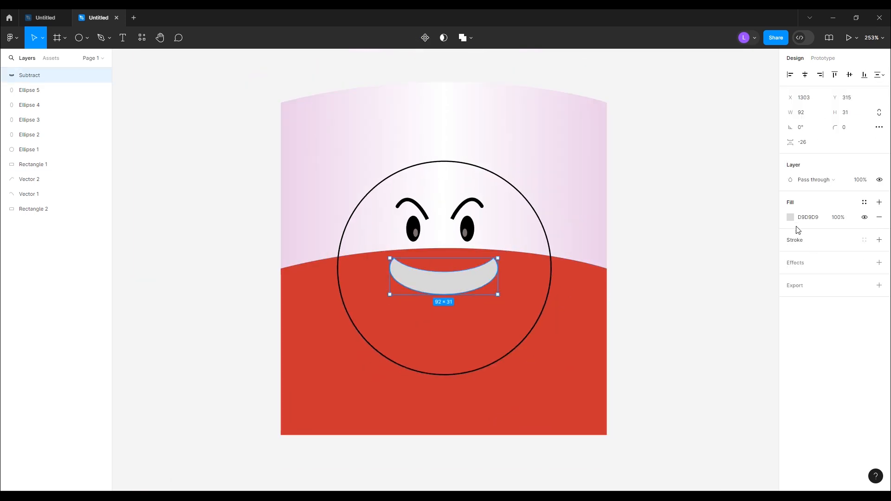
click(791, 219)
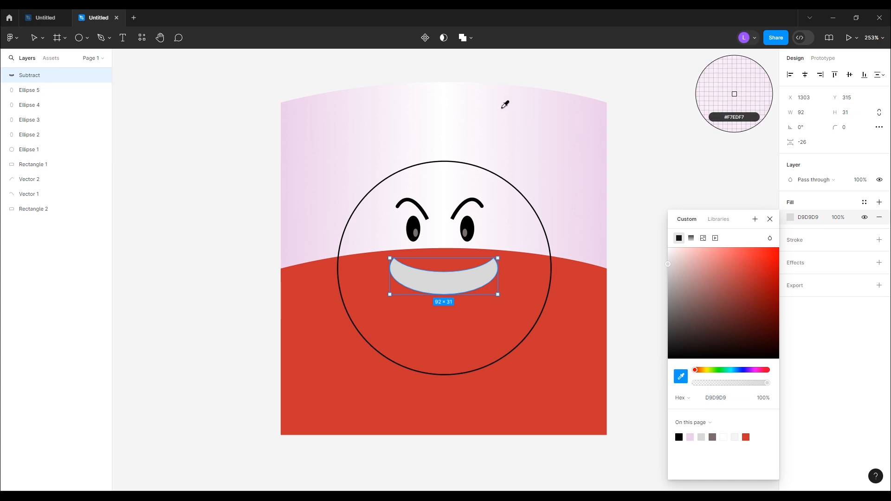
click(504, 104)
click(697, 130)
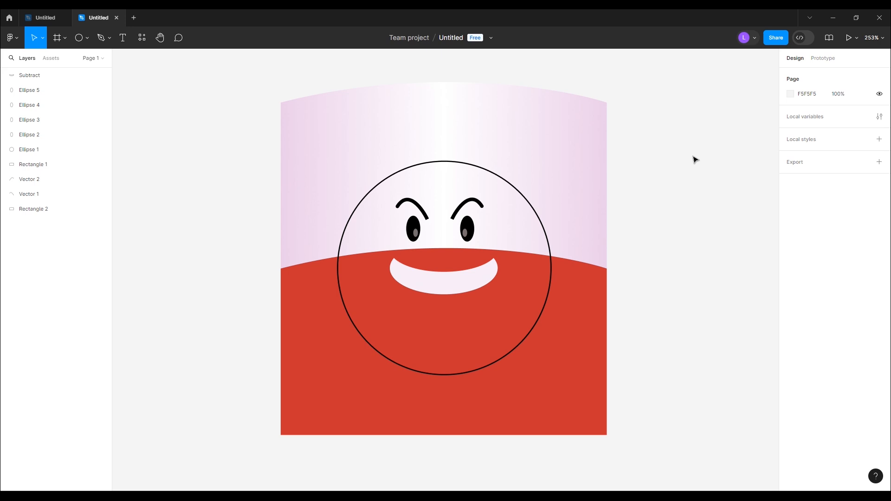
scroll(677, 202, down, 2)
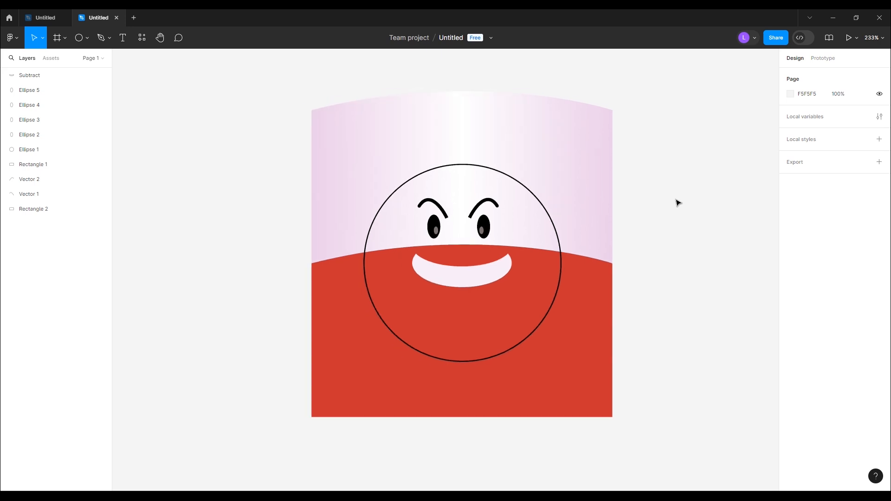
scroll(594, 310, up, 2)
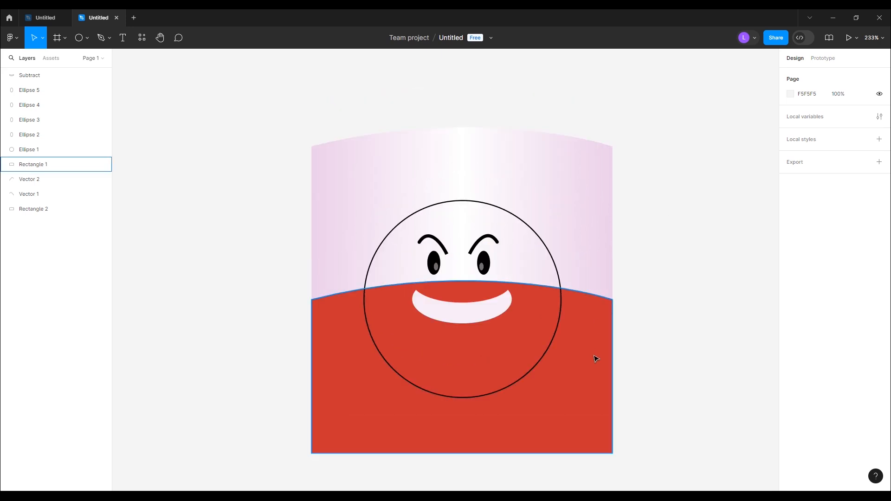
- Duplicate the lower red shape straight up above the gradient shape, placing the copy at Y 26
click(597, 349)
scroll(592, 348, up, 10)
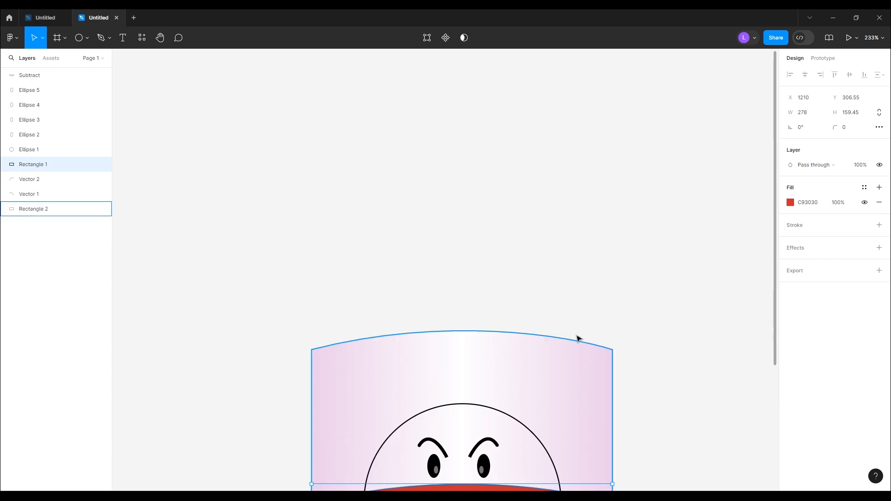
scroll(576, 341, down, 7)
drag(583, 421, 583, 117)
scroll(582, 118, up, 2)
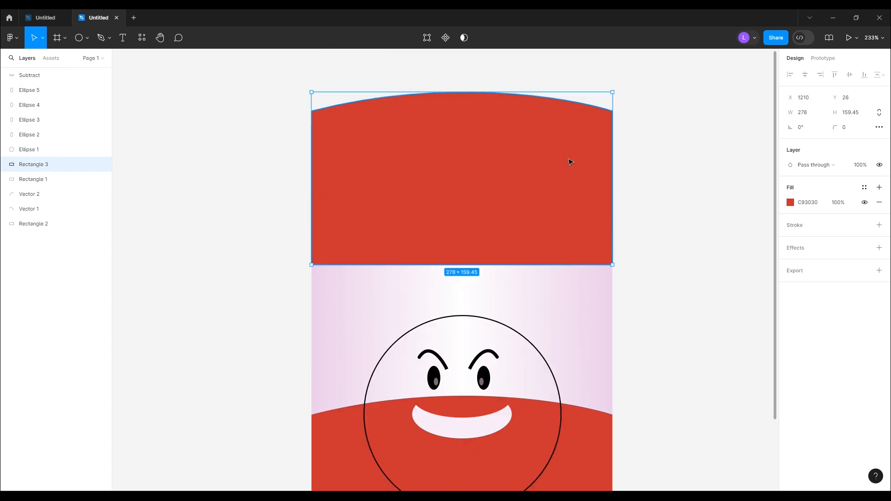
- Bring the red copy to the front of all layers
right_click(552, 168)
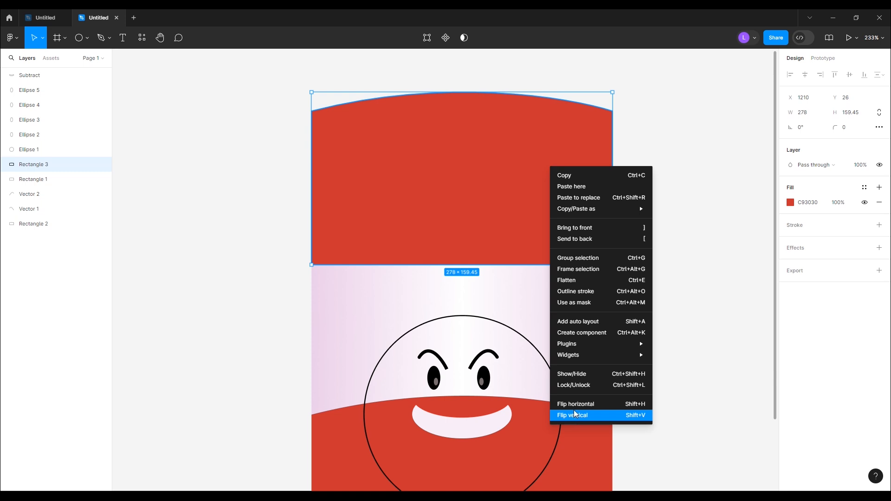
click(582, 239)
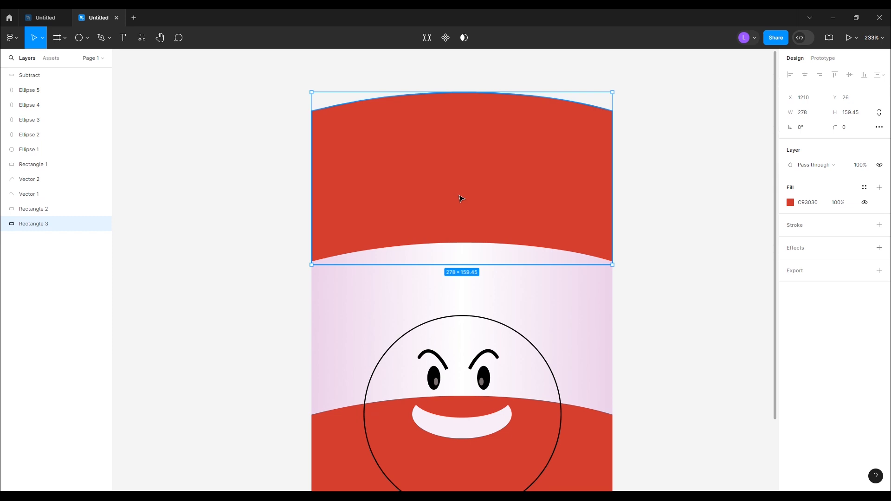
right_click(527, 163)
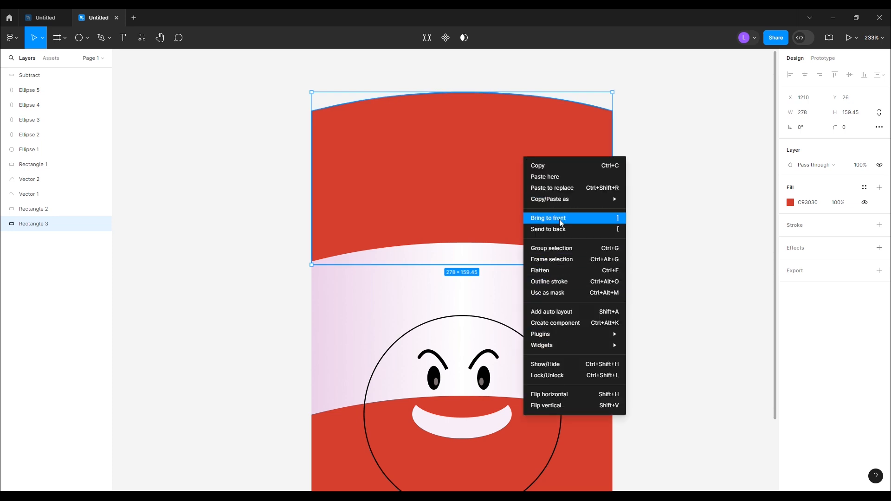
click(558, 220)
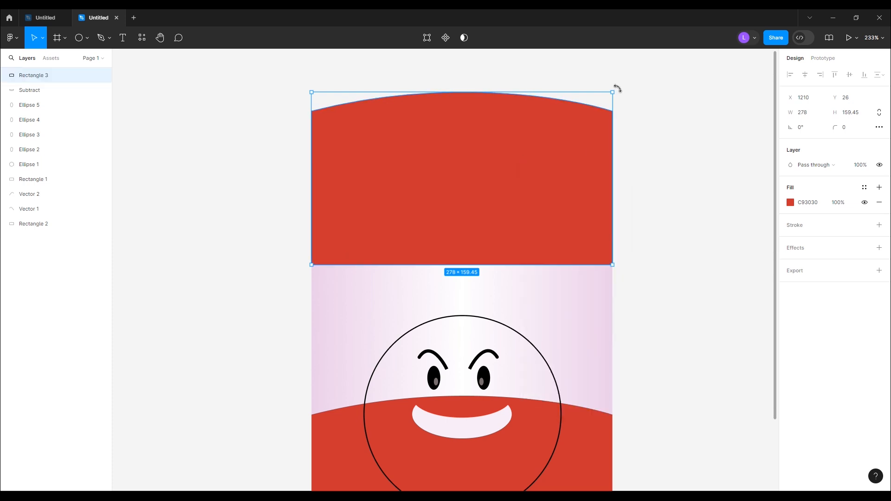
- Rotate the red copy 180° and lower it so its curved edge overlaps the top of the gradient shape
drag(617, 90, 379, 222)
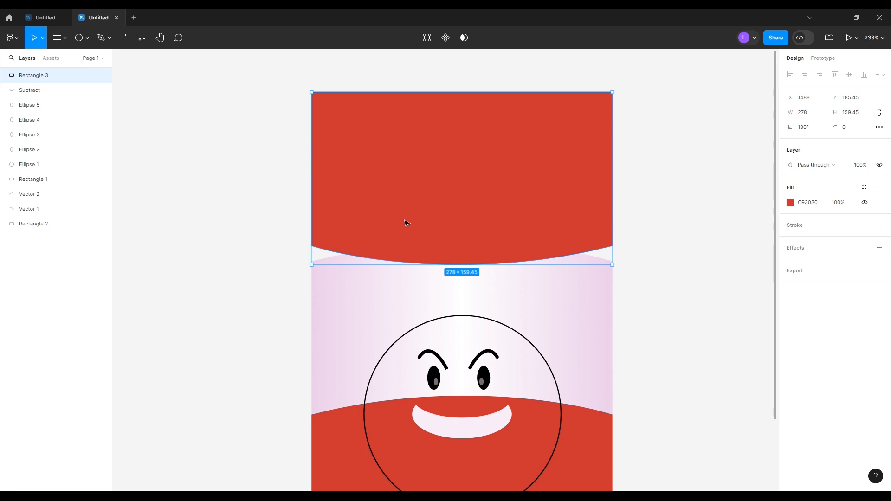
drag(470, 182, 474, 194)
click(703, 220)
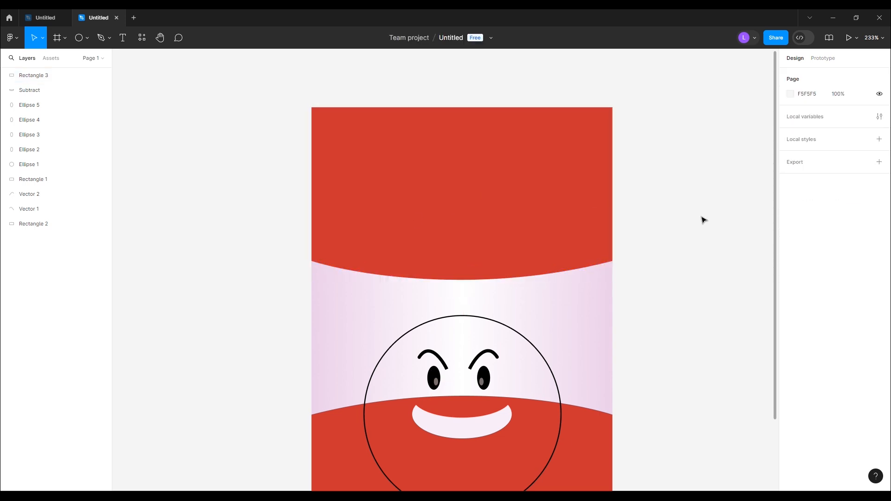
- Stretch the gradient shape upward to a height of 262, keeping its lower edge in place
click(608, 320)
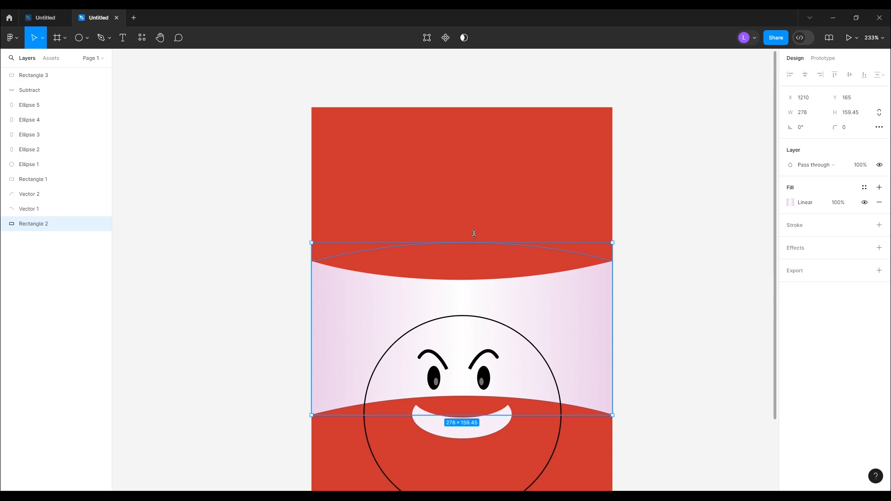
drag(473, 233, 471, 131)
scroll(471, 131, up, 3)
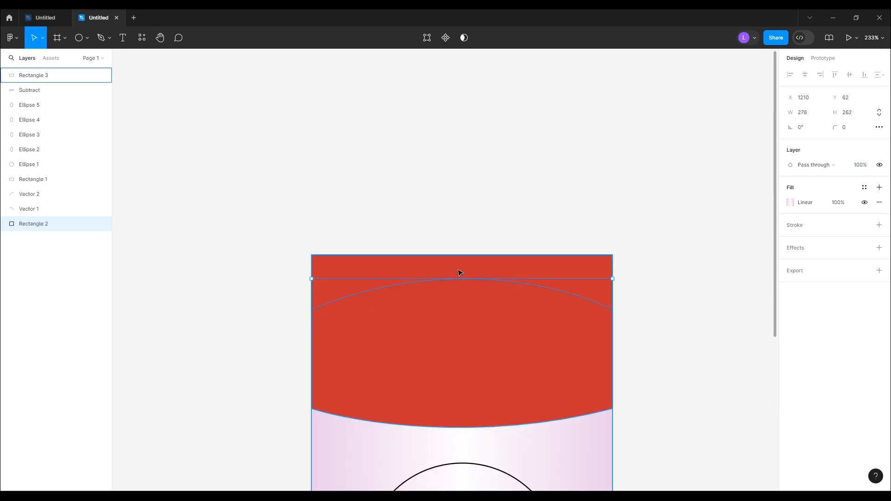
- Move the upper red shape straight up to Y 108.45, exposing more of the gradient band
click(487, 177)
drag(487, 268, 493, 169)
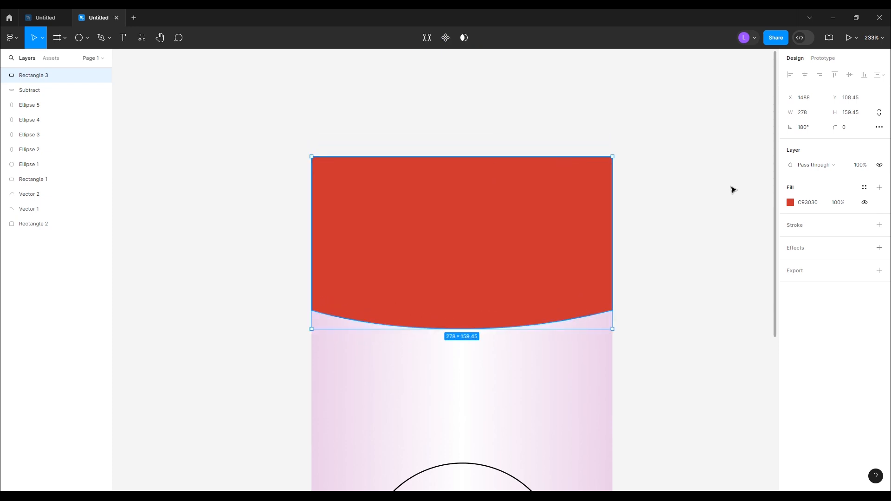
click(662, 198)
- Duplicate the outlined face circle and move the copy straight up to Y 42
scroll(664, 200, down, 1)
scroll(656, 204, down, 3)
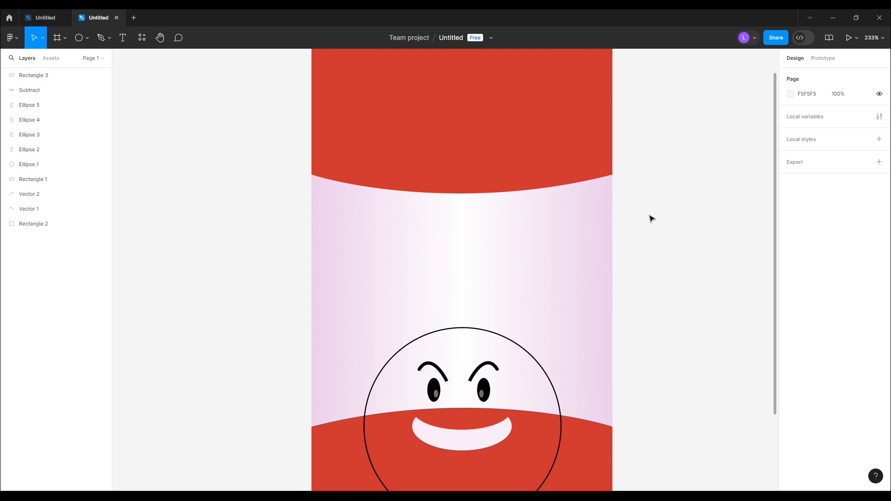
scroll(651, 218, up, 1)
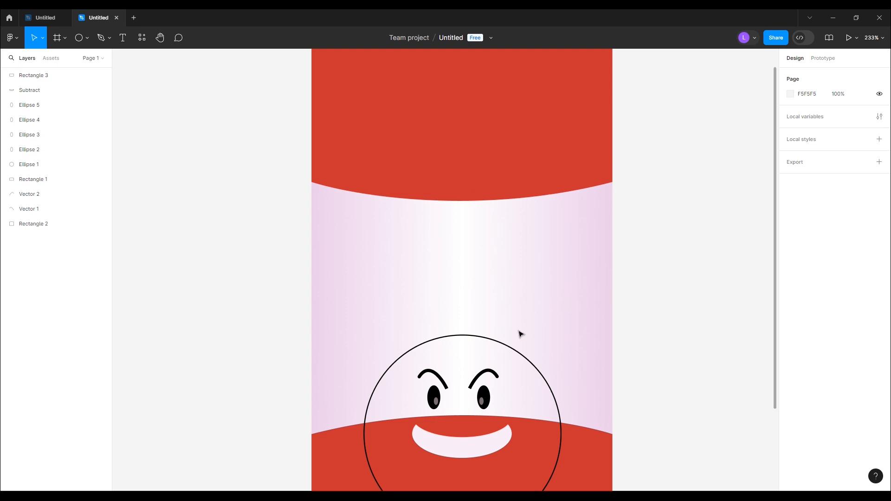
click(498, 343)
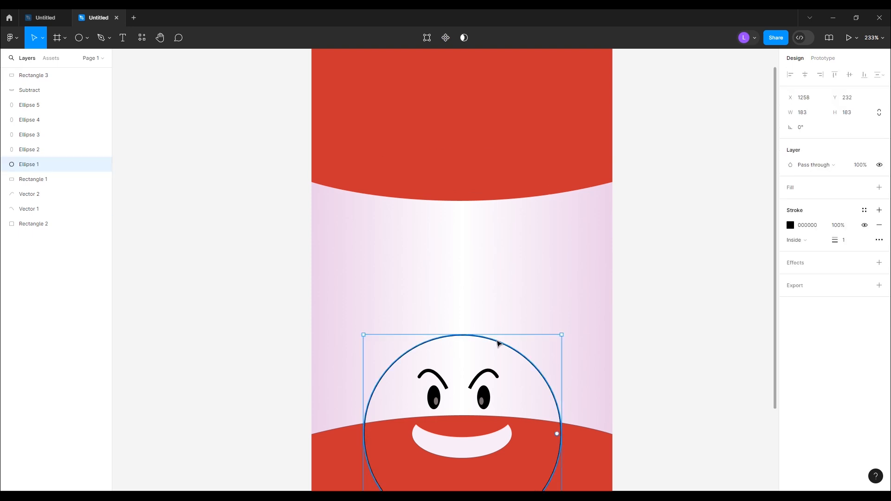
key(ctrl+d)
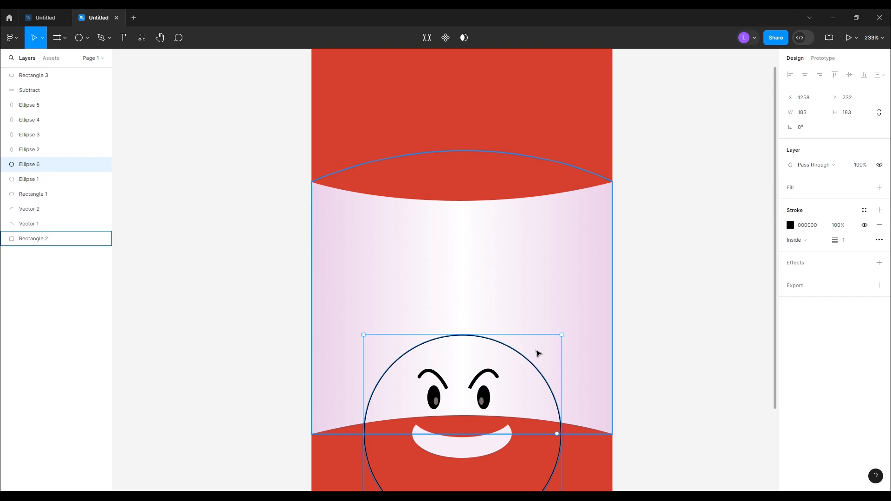
key(shift+Up)
key(shift+Up)
key(shift+Up)
key(shift+Up)
key(shift+Up)
key(shift+Up)
key(shift+Up)
key(shift+Up)
key(shift+Up)
key(shift+Up)
key(shift+Up)
key(shift+Up)
key(shift+Up)
key(shift+Up)
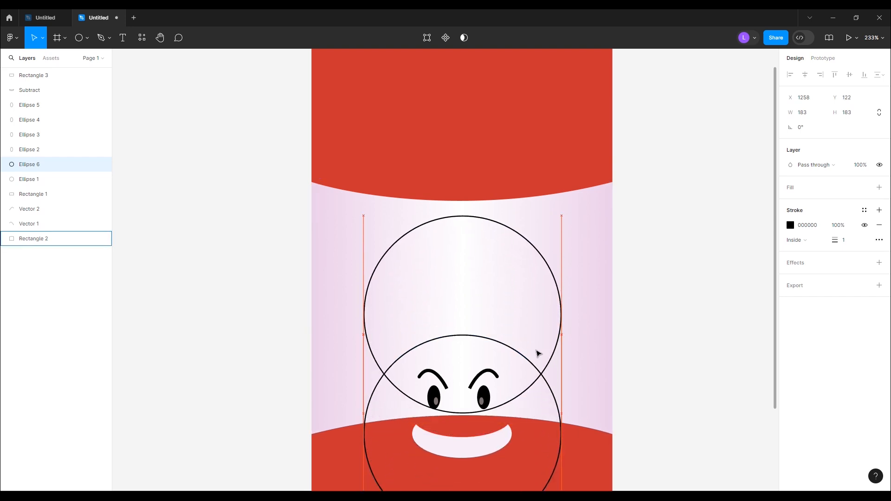
key(shift+Up)
key(shift+Up)
key(shift+Up)
key(shift+Up)
key(shift+Up)
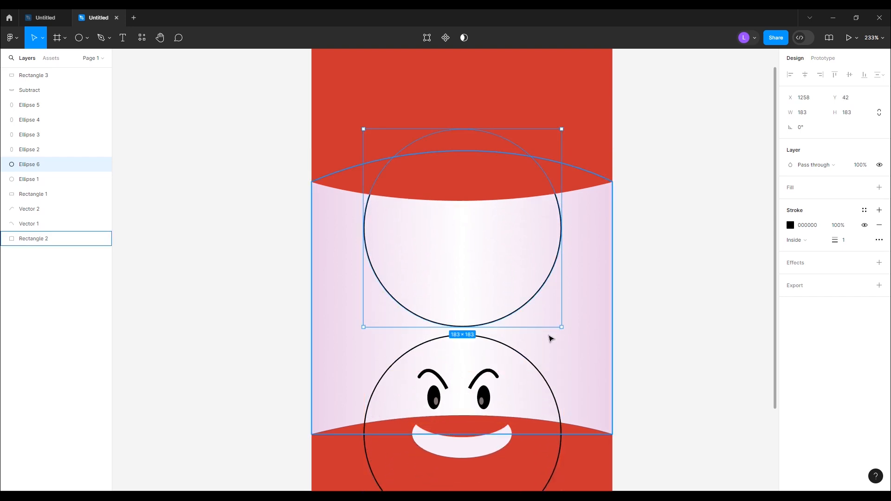
- Bring the circle copy to the front and move it straight up to Y -8, overlapping the upper red shape
right_click(532, 299)
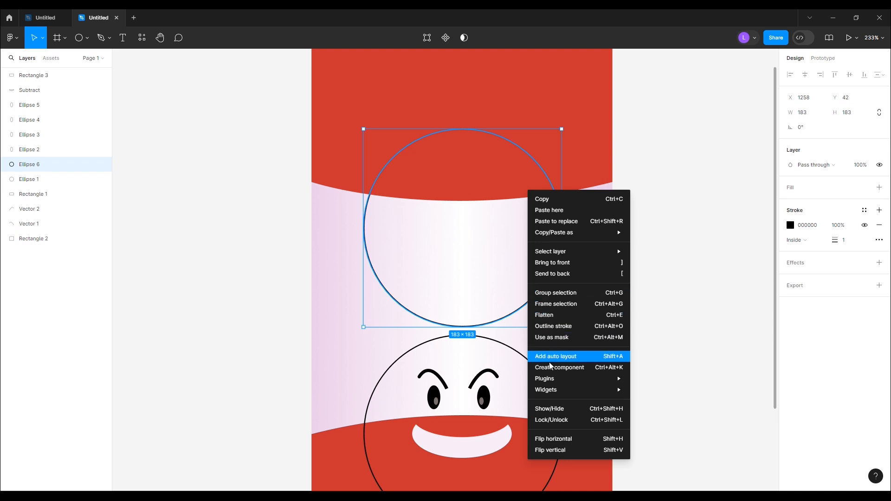
click(569, 263)
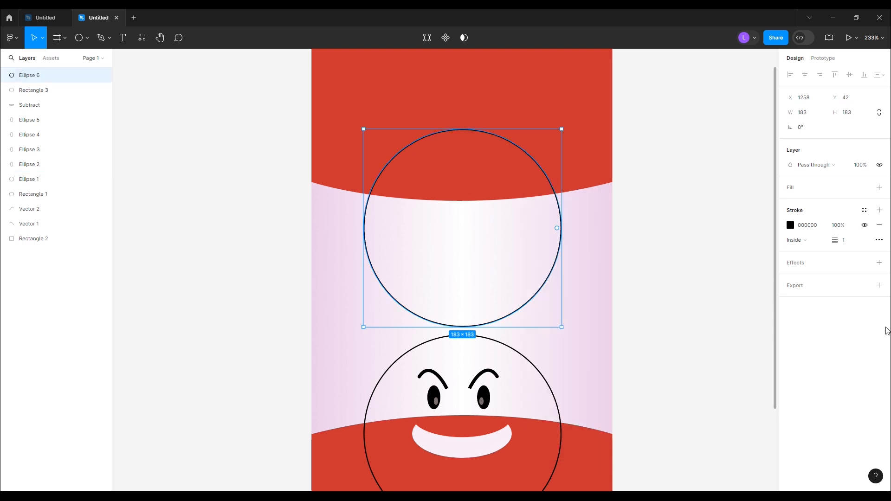
key(shift+Up)
key(shift+Up)
key(shift+Up)
key(shift+Up)
key(shift+Up)
key(shift+Up)
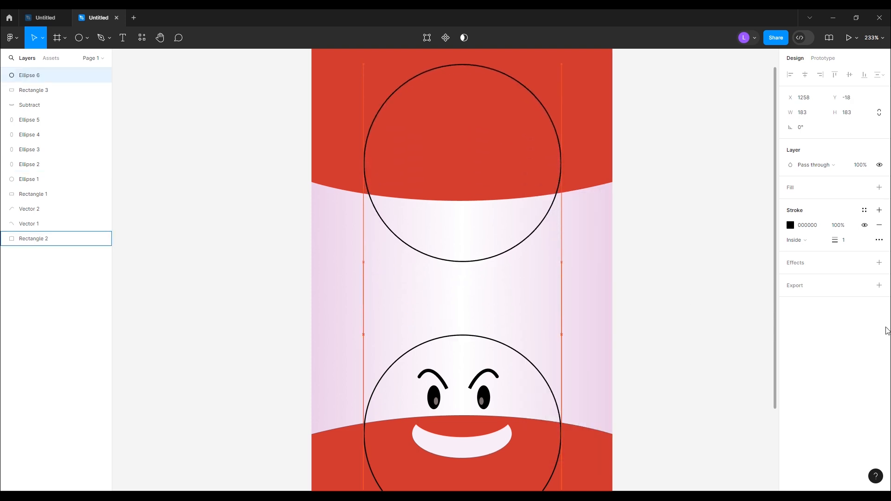
key(shift+Down)
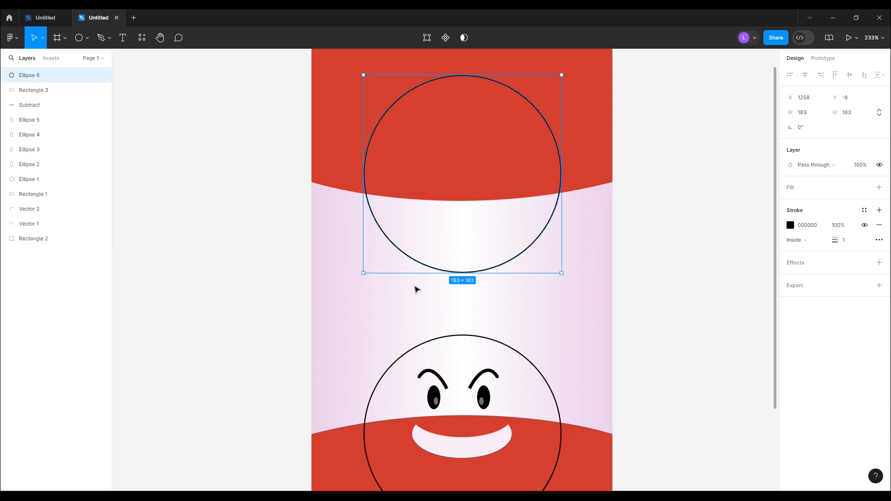
click(272, 230)
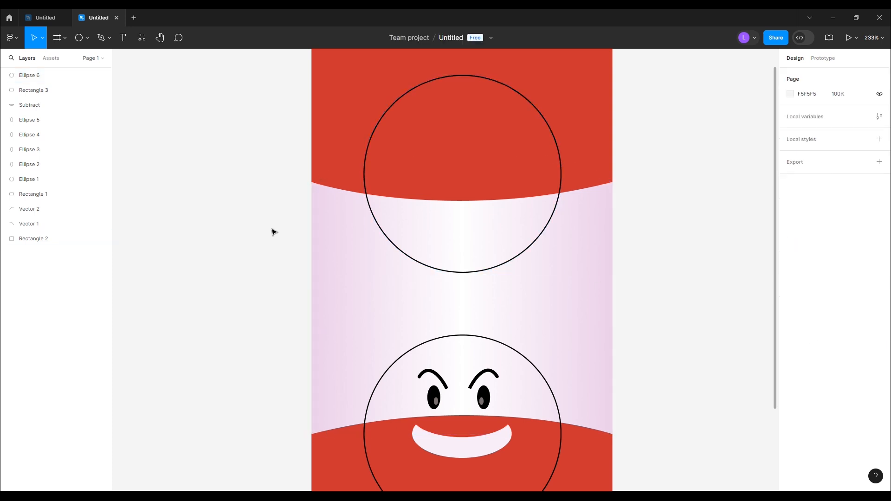
- Draw a rectangle about 42 × 19 as the left eye in the upper circle and fill it with white FFFFFF
click(85, 41)
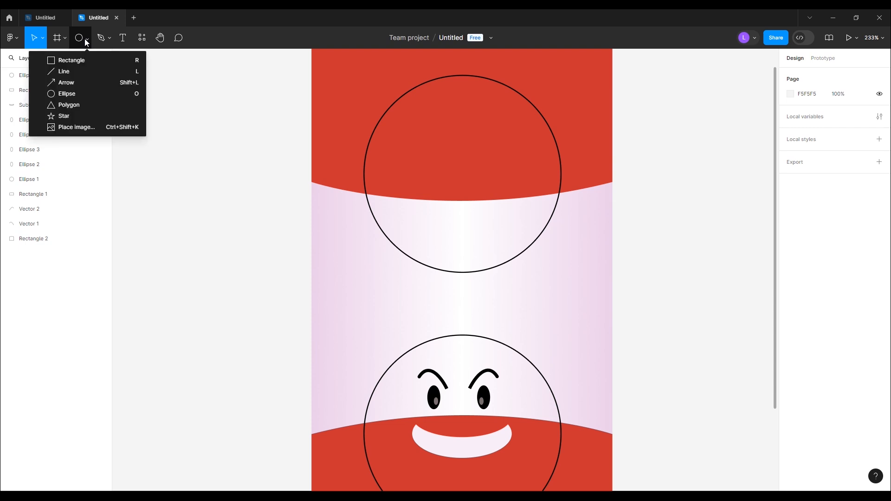
click(67, 60)
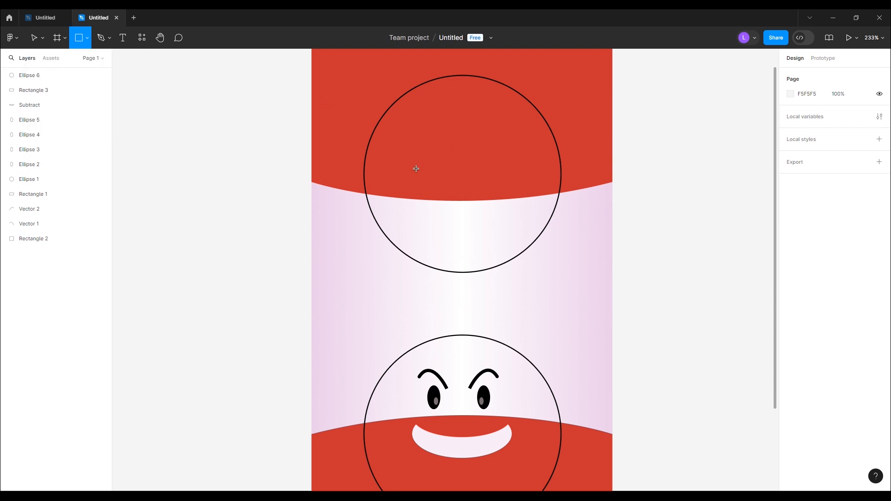
mouse_move(412, 168)
mouse_down()
mouse_move(466, 193)
mouse_move(458, 182)
mouse_up()
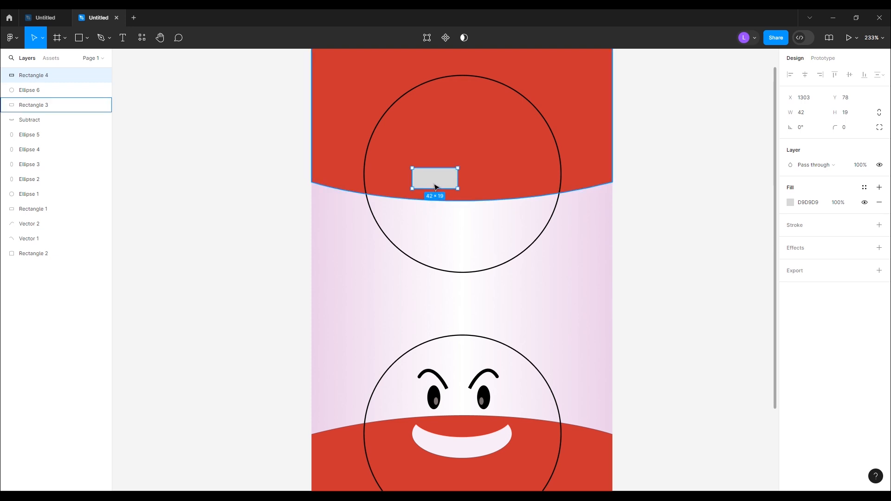
click(790, 205)
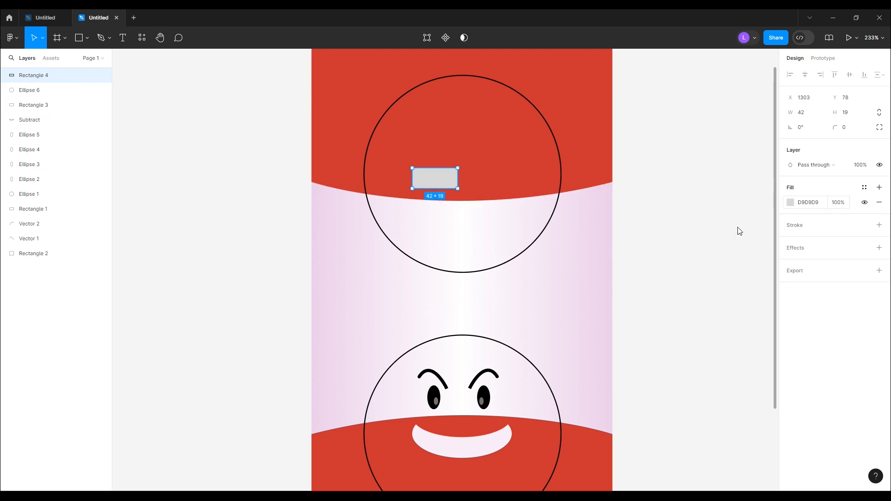
text(FFFFFF)
key(Return)
- Duplicate the white rectangle horizontally as the right eye and centre the pair within the upper circle
drag(441, 187, 499, 186)
shift+click(437, 183)
key(Escape)
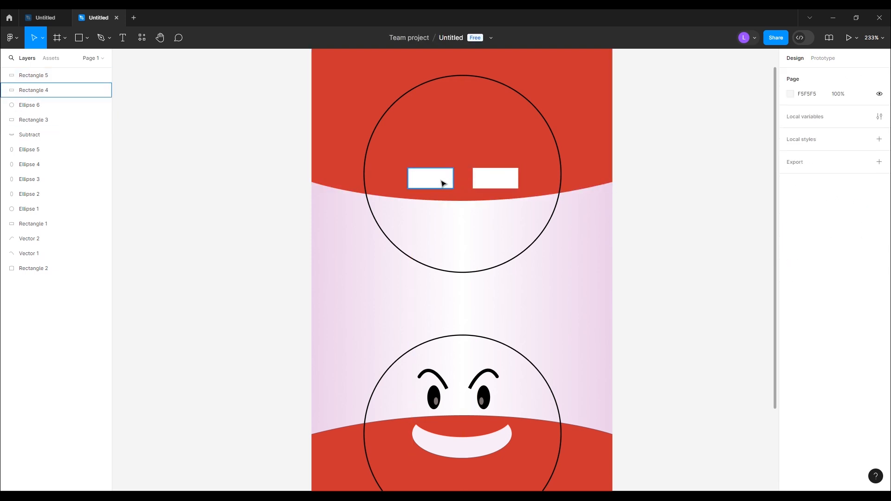
- Draw a closed triangle with the Pen tool covering the upper-right half of the left white eye
key(p)
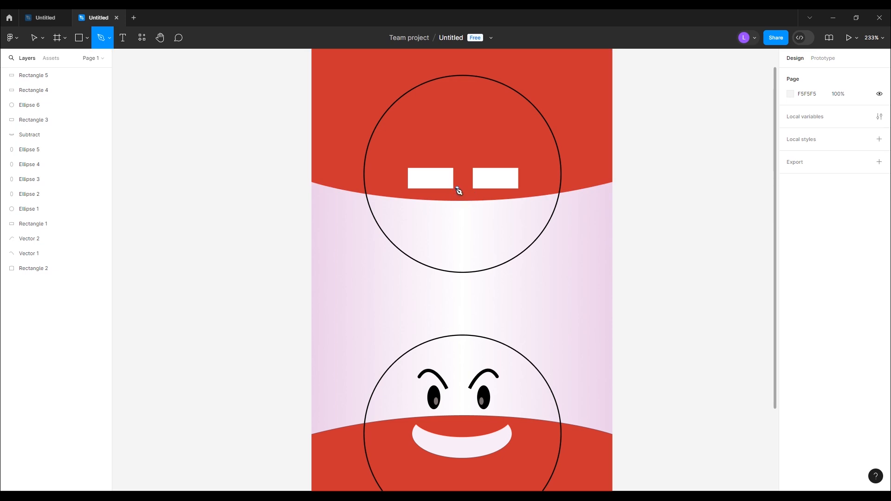
click(458, 189)
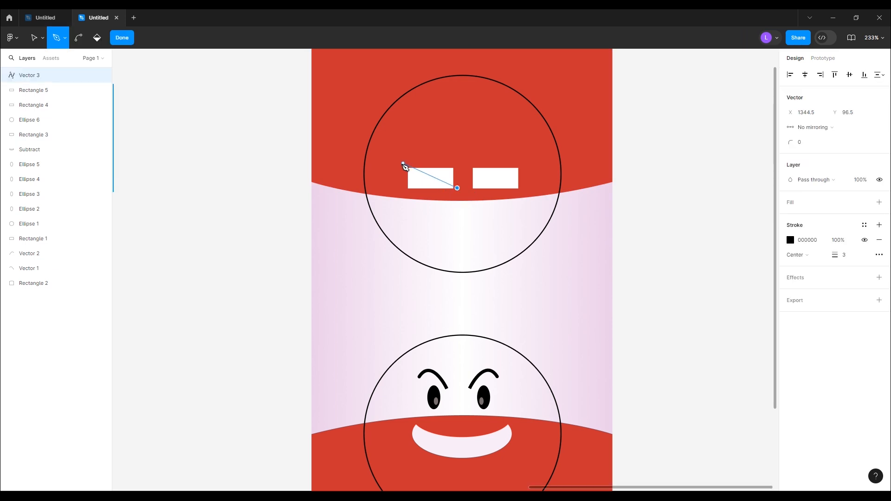
click(400, 164)
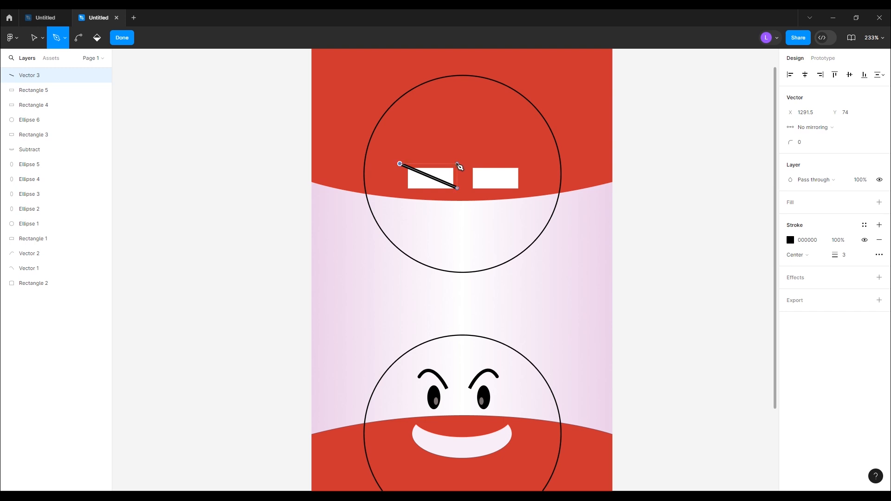
click(457, 164)
click(457, 189)
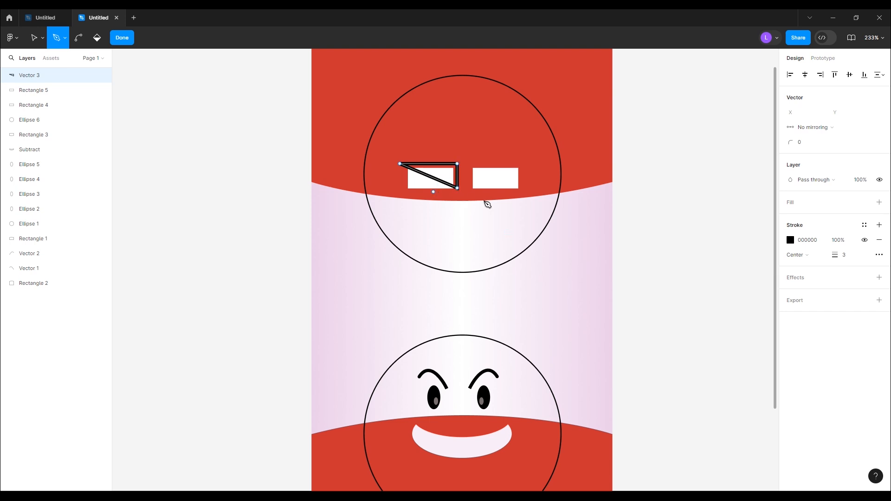
- Remove the triangle's black stroke and give it a dark red fill, adjusted to B11E1E
click(878, 240)
click(878, 202)
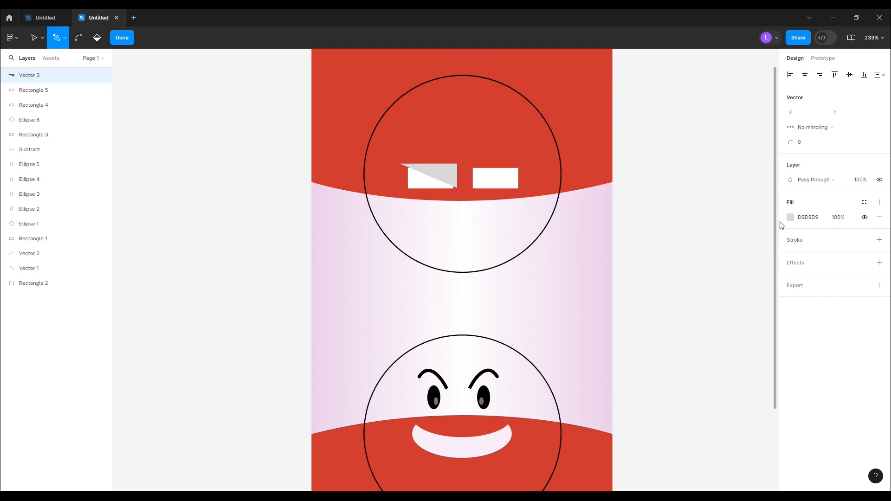
click(804, 222)
text(BA2424)
key(Return)
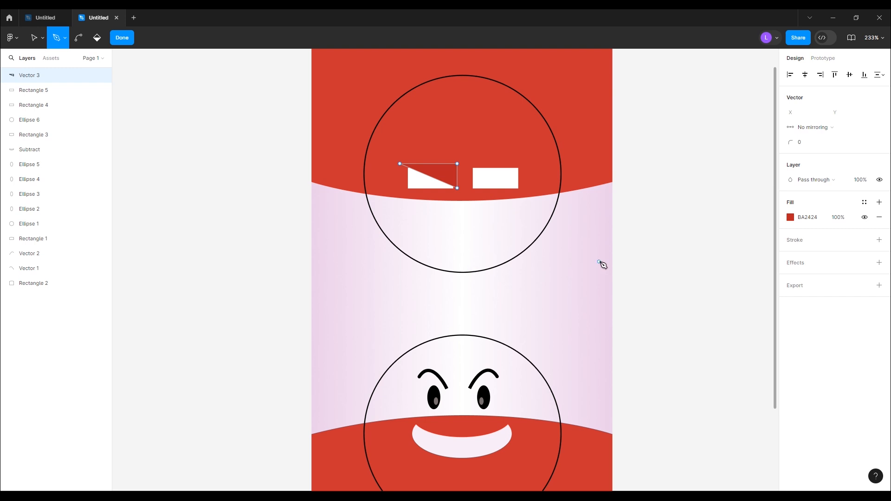
click(790, 217)
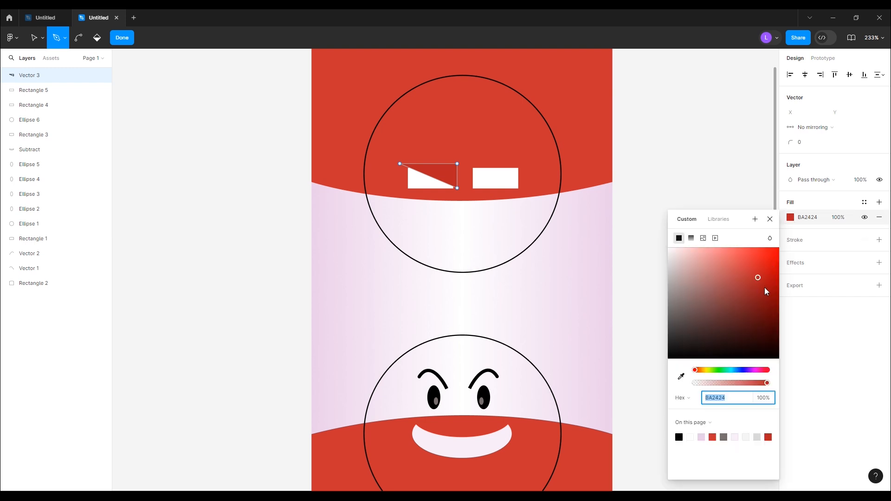
drag(758, 279, 761, 285)
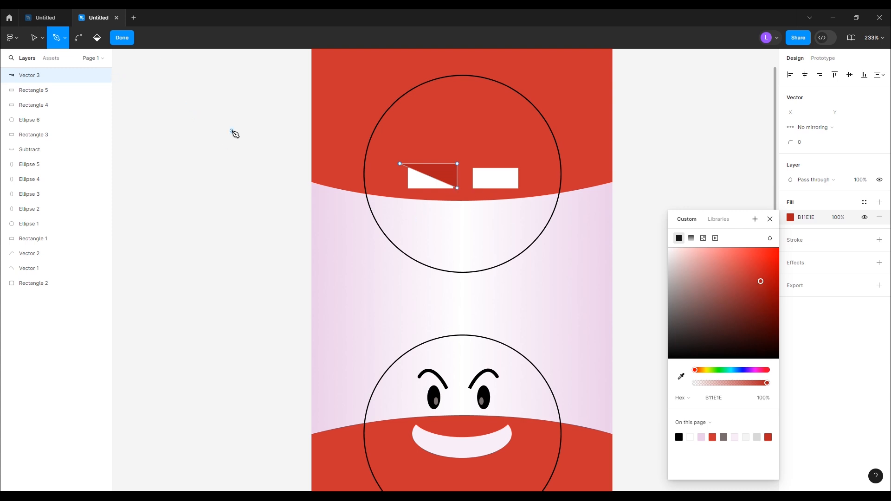
- Duplicate the dark red eyelid triangle onto the right white eye, flip the copy horizontally and align it to mirror the left one
click(33, 37)
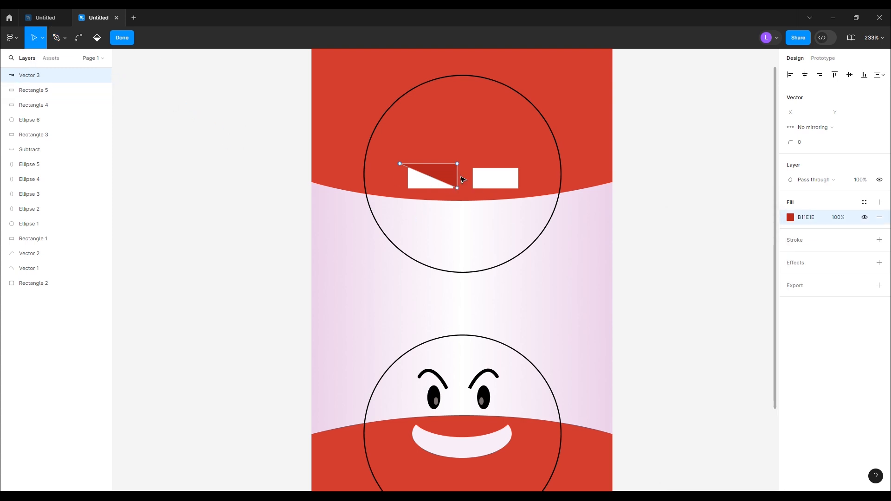
key(Escape)
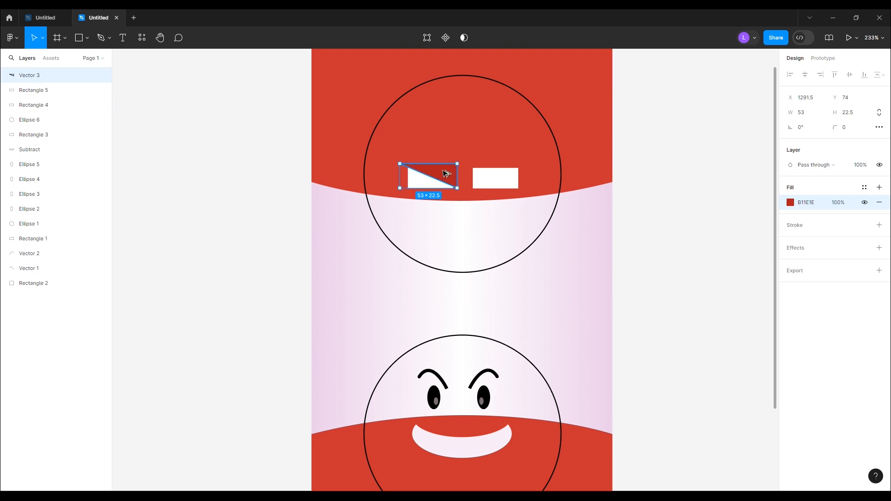
drag(445, 173, 511, 175)
right_click(511, 176)
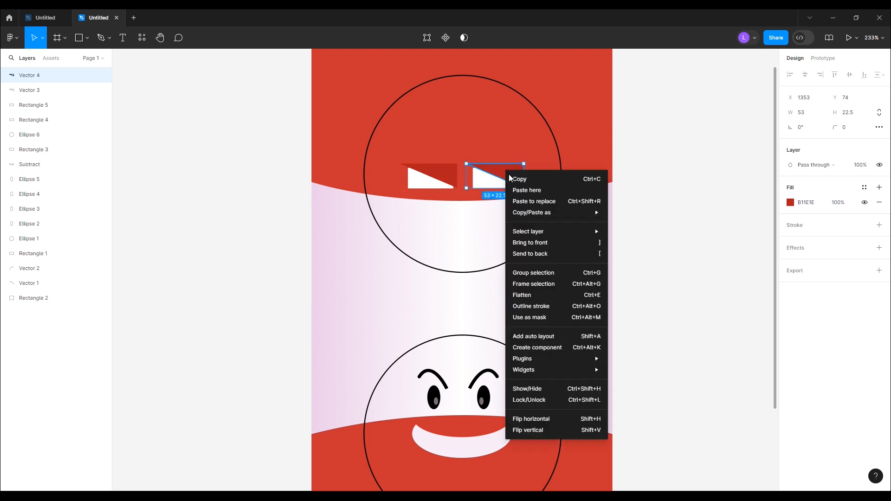
click(546, 420)
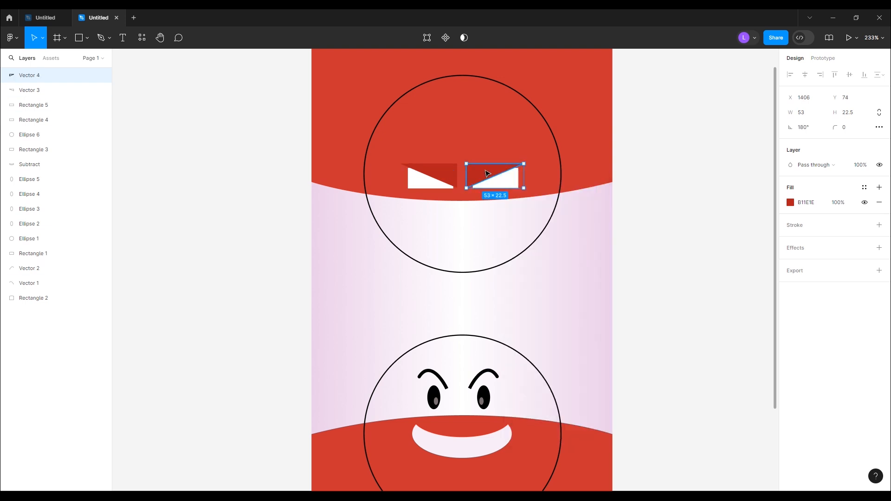
drag(486, 173, 488, 173)
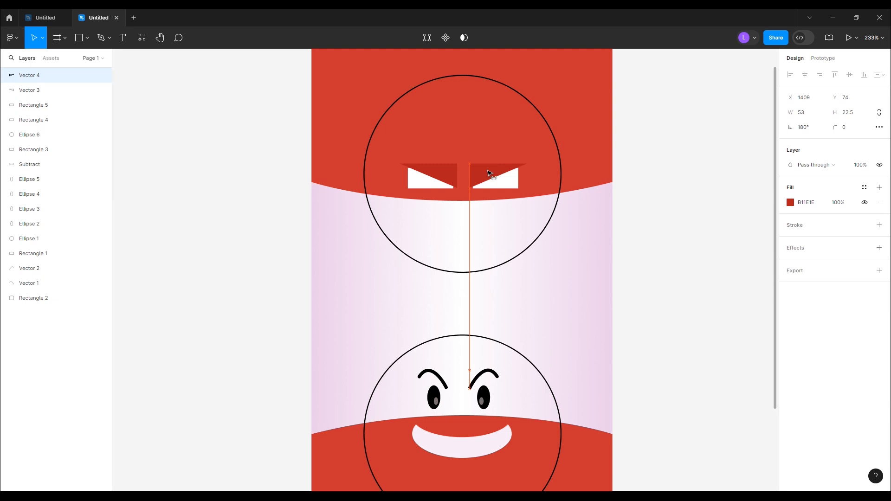
click(676, 193)
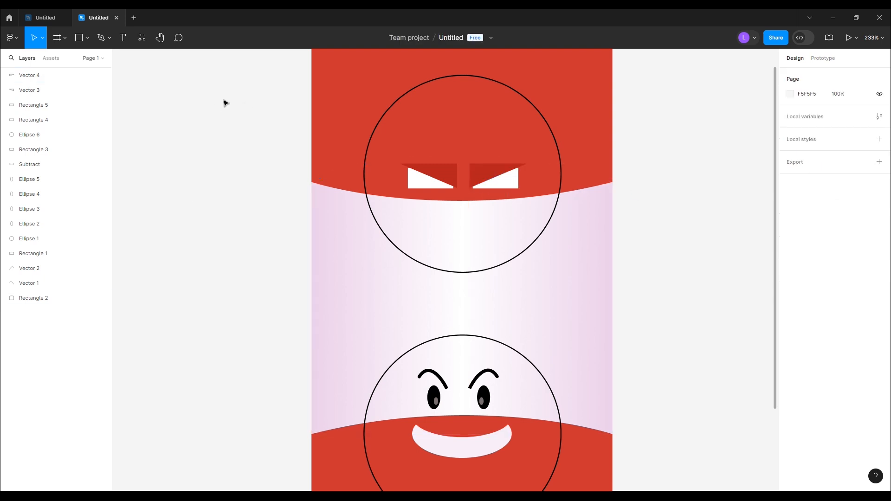
- Draw an elliptical pupil on the left white eye, fill it with 000000, resize it to 8 × 12 and duplicate it onto the right eye
click(81, 40)
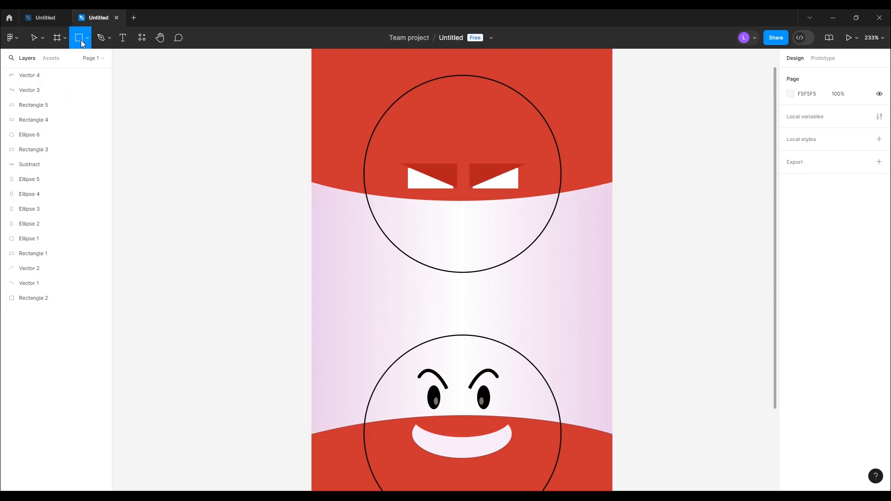
click(87, 43)
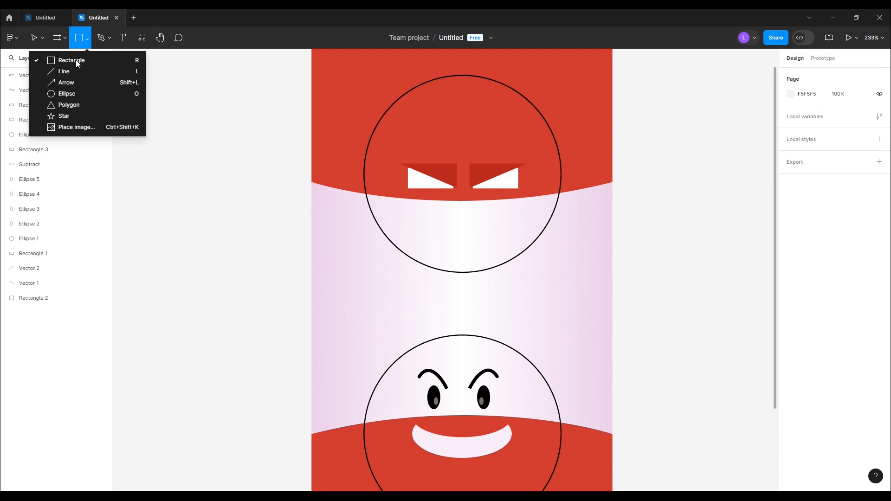
click(65, 93)
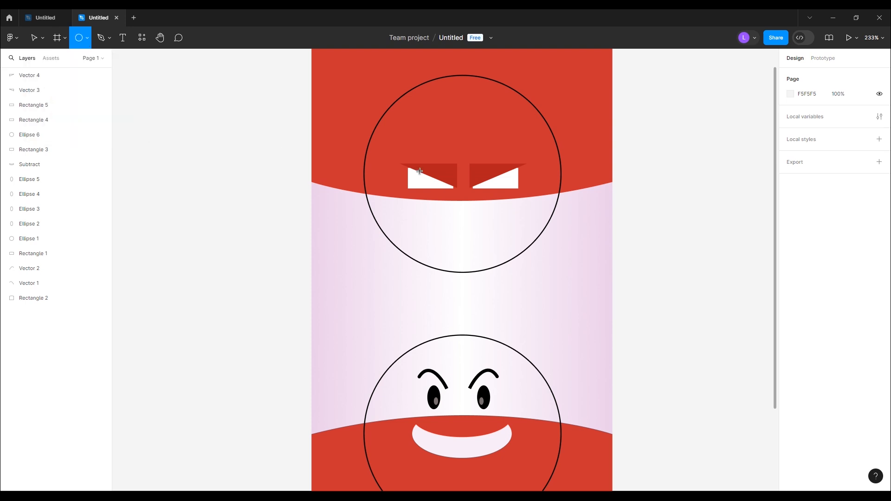
mouse_move(420, 168)
mouse_down()
mouse_move(425, 184)
mouse_move(432, 178)
mouse_up()
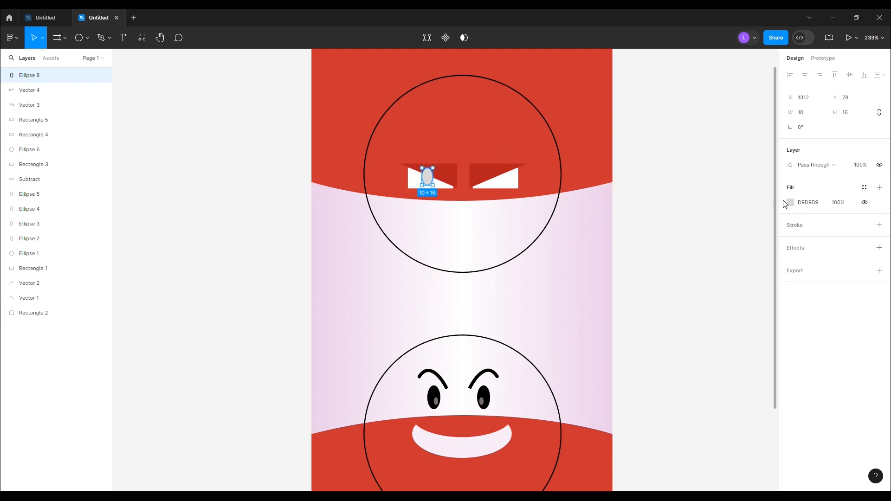
click(794, 206)
drag(692, 324, 662, 368)
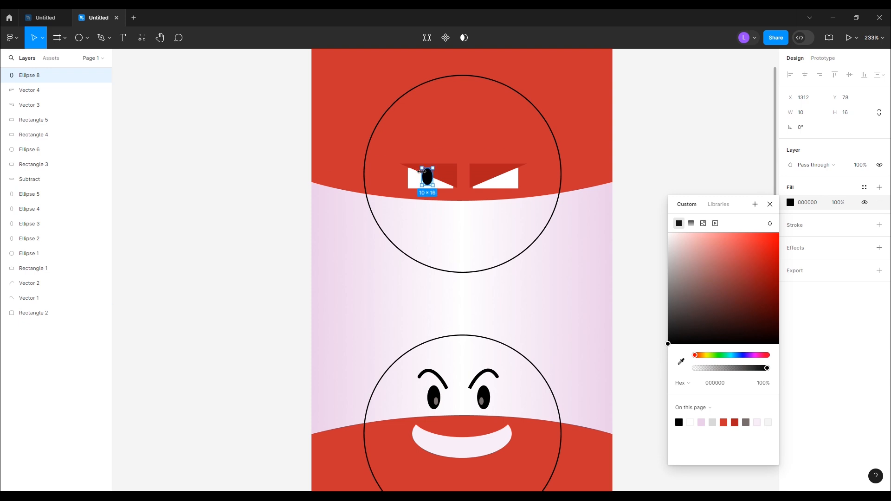
drag(432, 185, 496, 181)
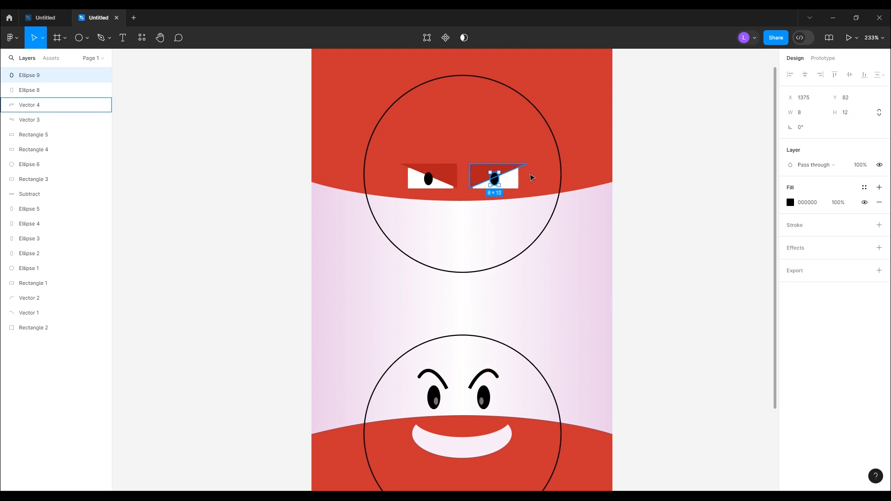
- Bring both dark red eyelid triangles to the front so they overlap the black pupils
click(613, 179)
click(515, 168)
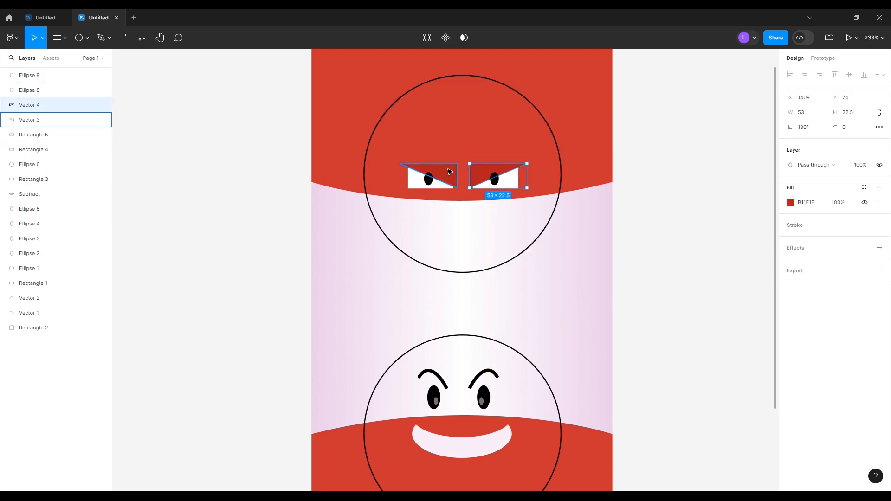
shift+click(449, 171)
right_click(444, 166)
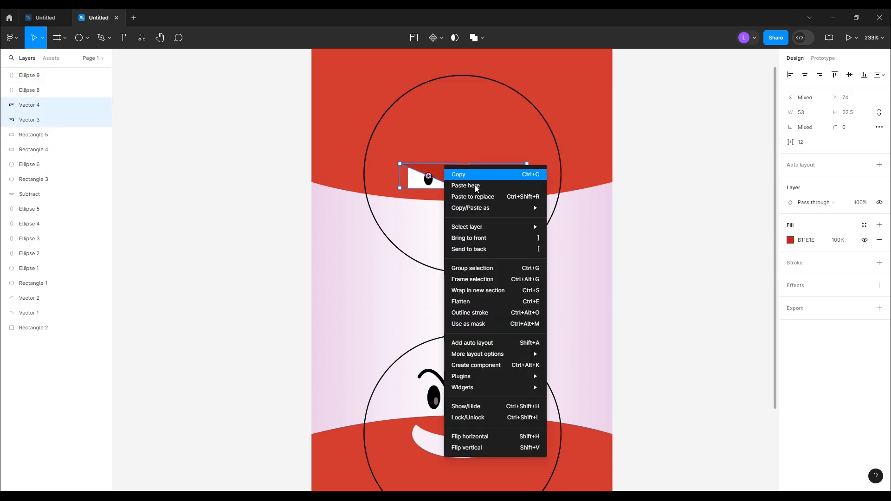
click(475, 238)
click(691, 181)
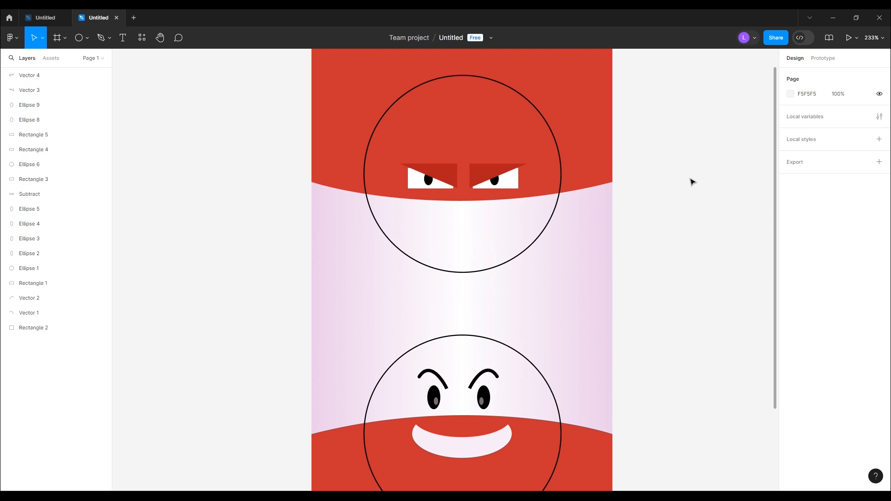
- Delete the black circle outline around the upper face
scroll(691, 181, down, 2)
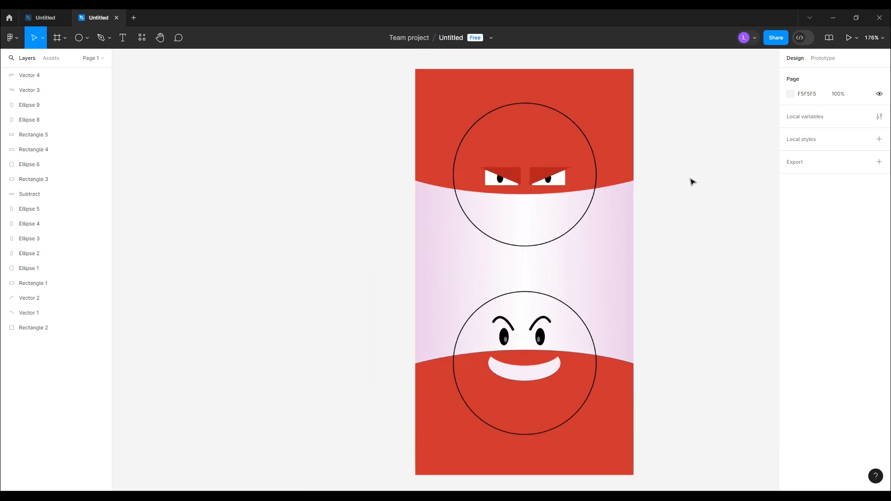
scroll(691, 181, down, 1)
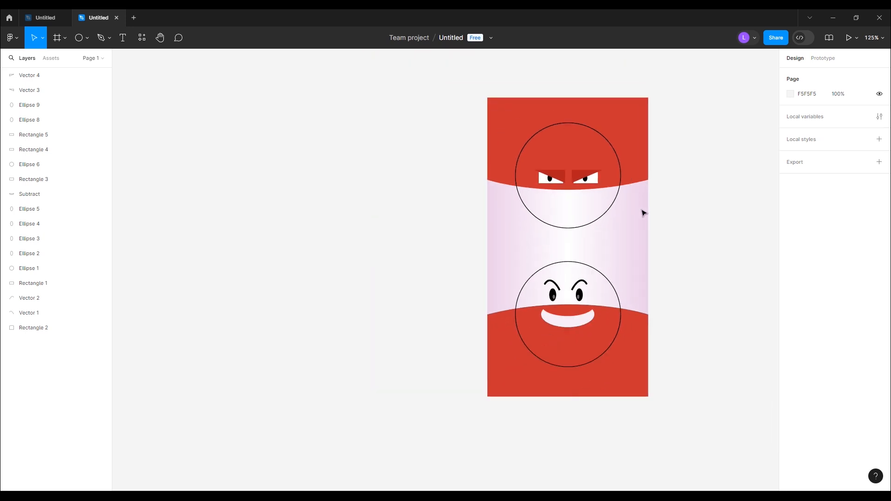
click(611, 211)
key(Delete)
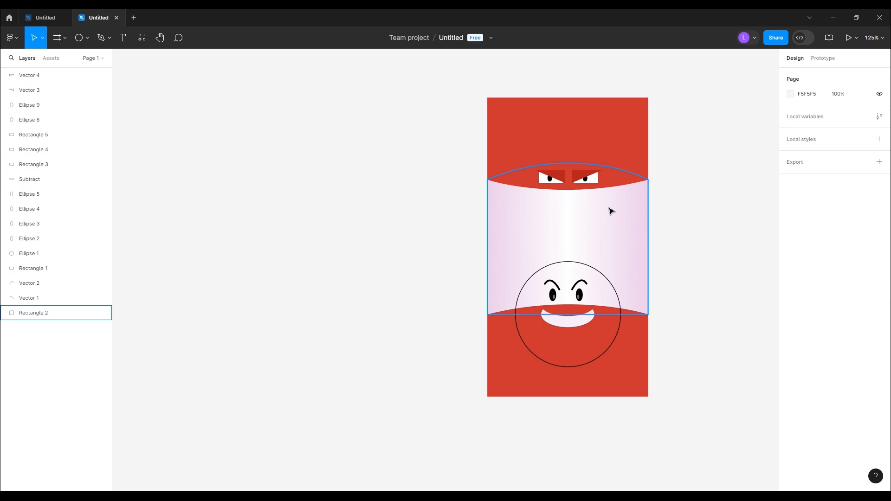
- Add an iPhone 14 & 15 Pro Max frame beside the artwork
drag(698, 222, 376, 227)
click(66, 39)
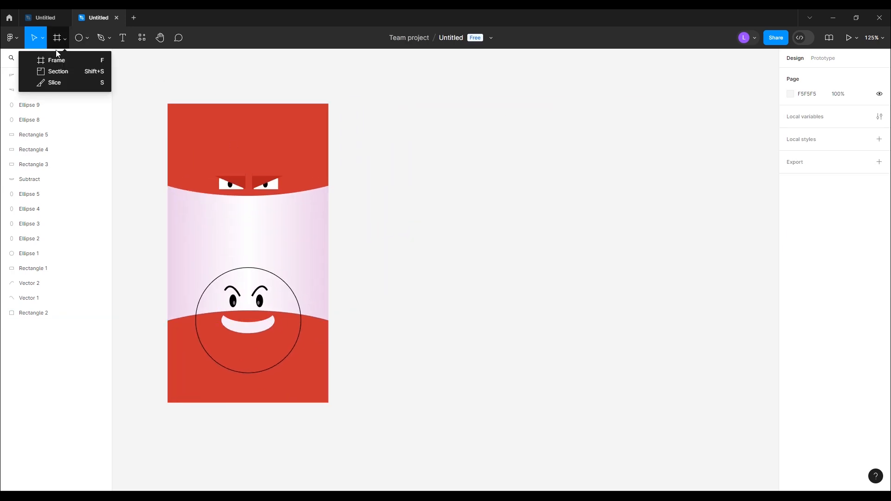
click(60, 56)
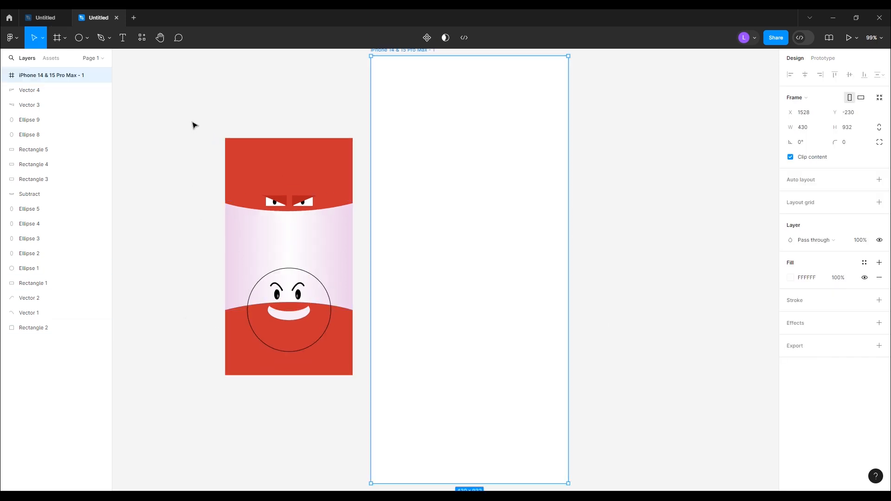
drag(190, 122, 325, 416)
click(325, 415)
click(320, 342)
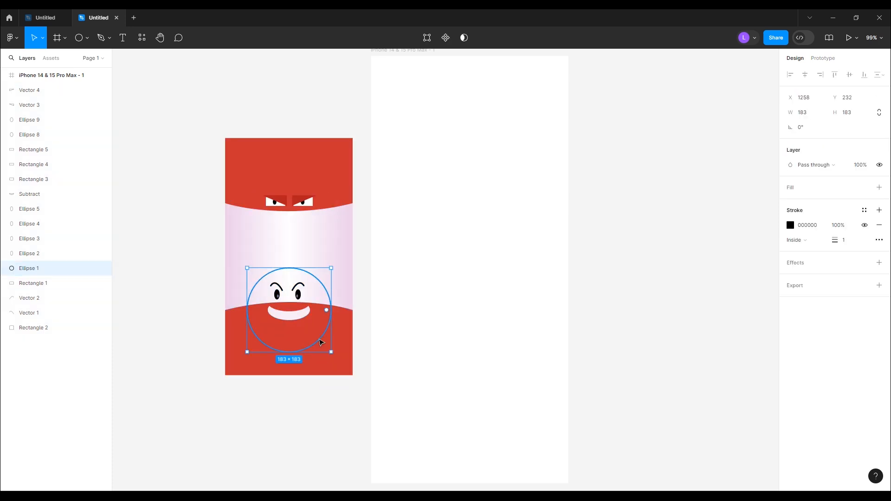
drag(186, 94, 345, 391)
click(312, 442)
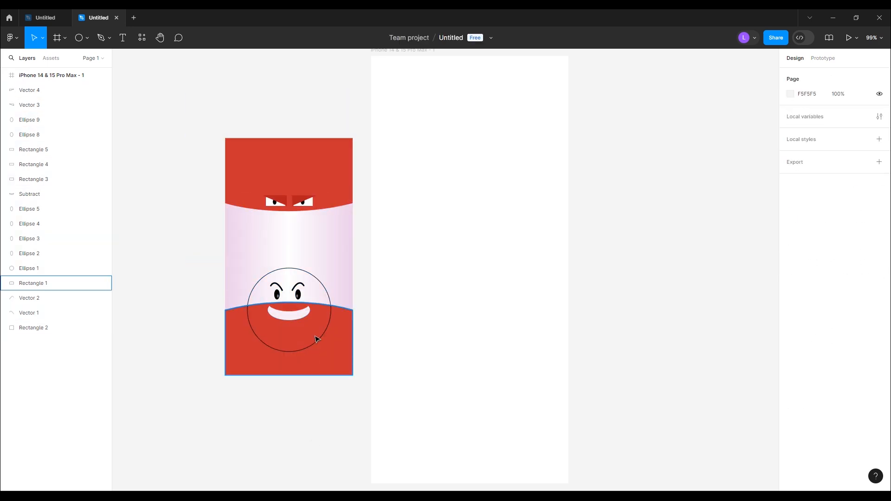
click(319, 345)
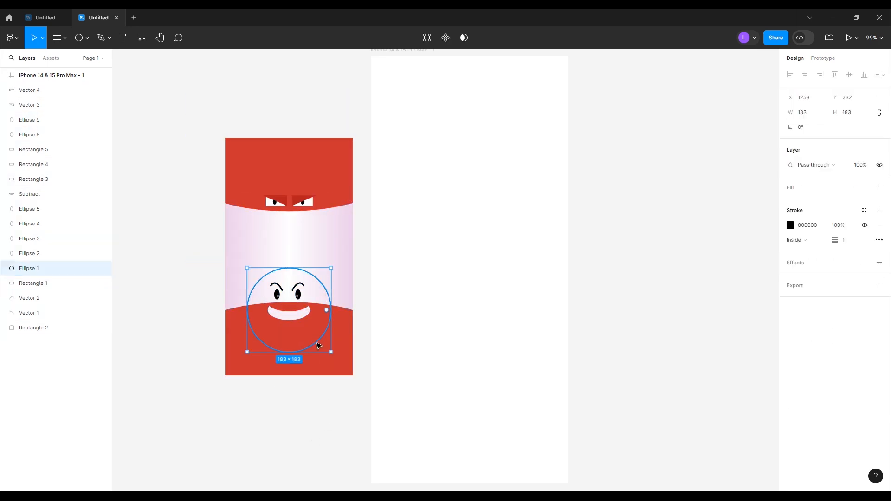
key(shift+Up)
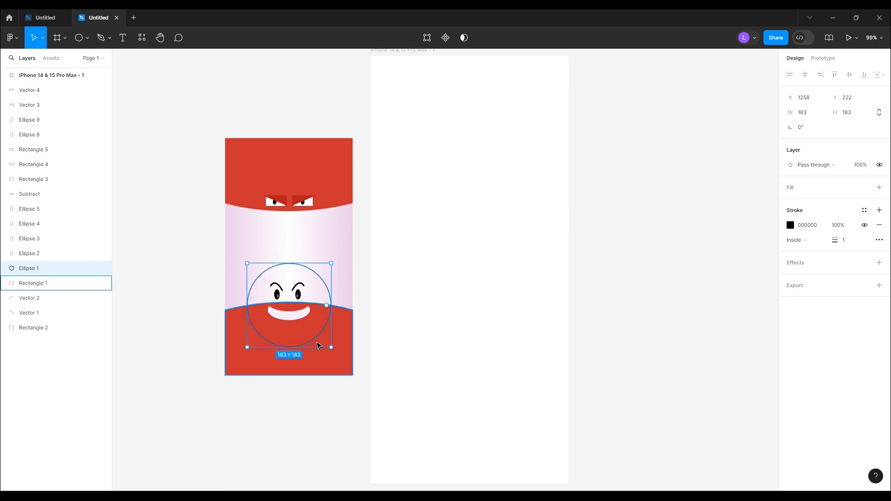
click(221, 290)
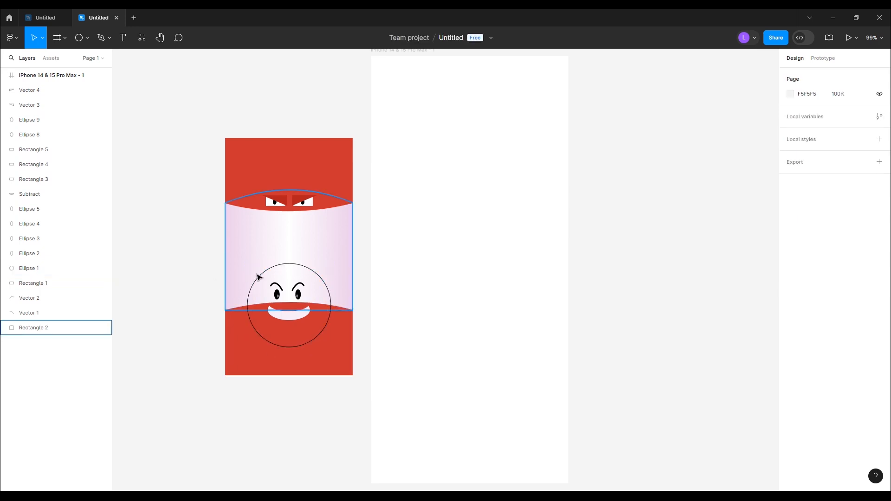
drag(192, 115, 356, 389)
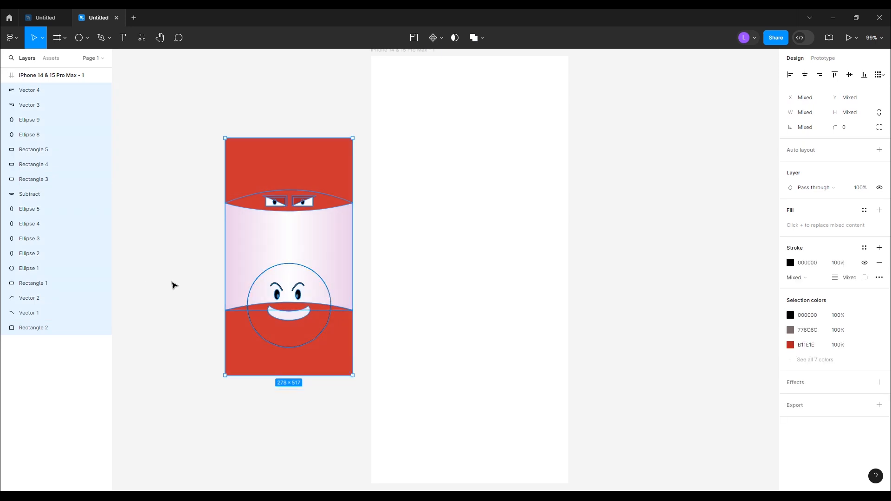
key(Escape)
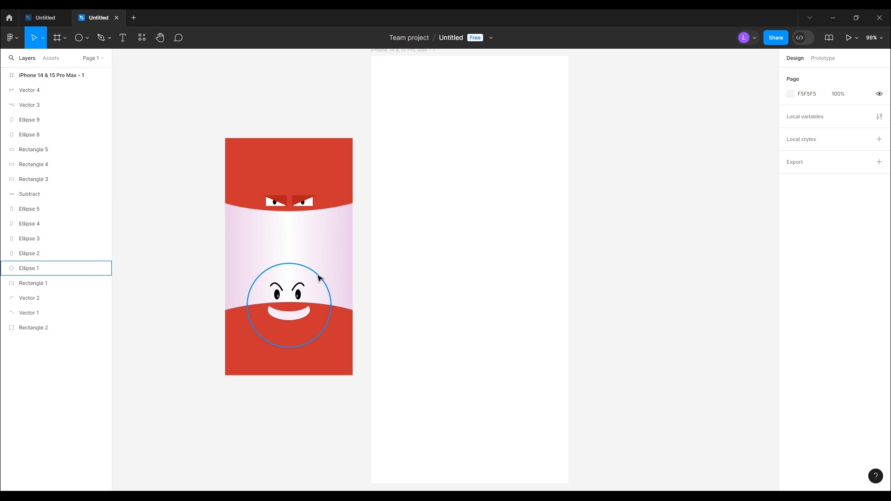
- Move the lower face's circle outline off the artwork to its left and group all remaining artwork shapes together
drag(318, 278, 185, 275)
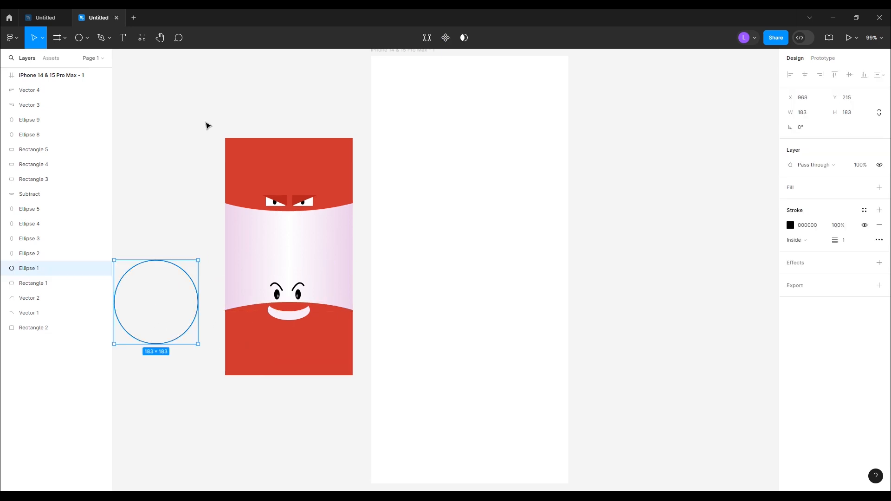
drag(206, 123, 366, 394)
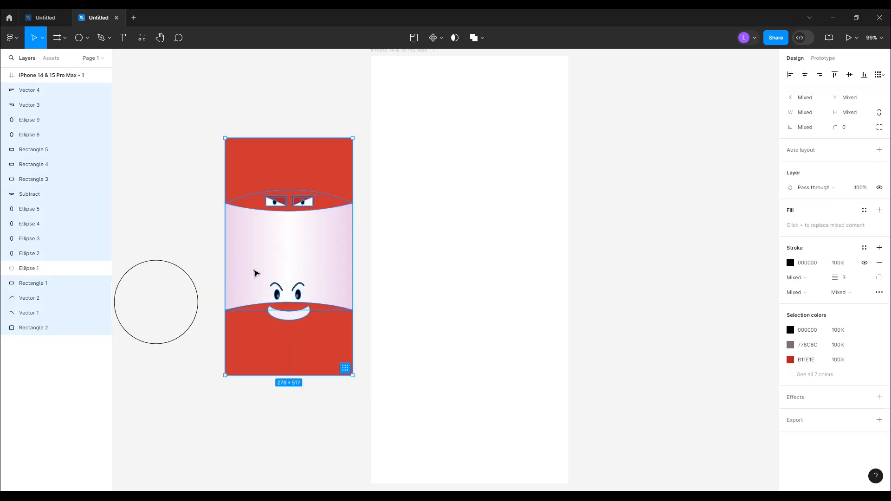
right_click(249, 240)
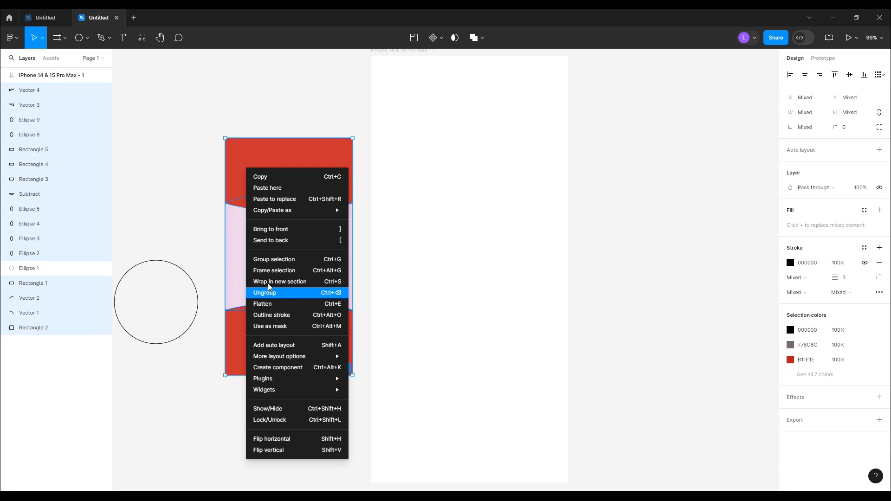
click(204, 192)
click(240, 112)
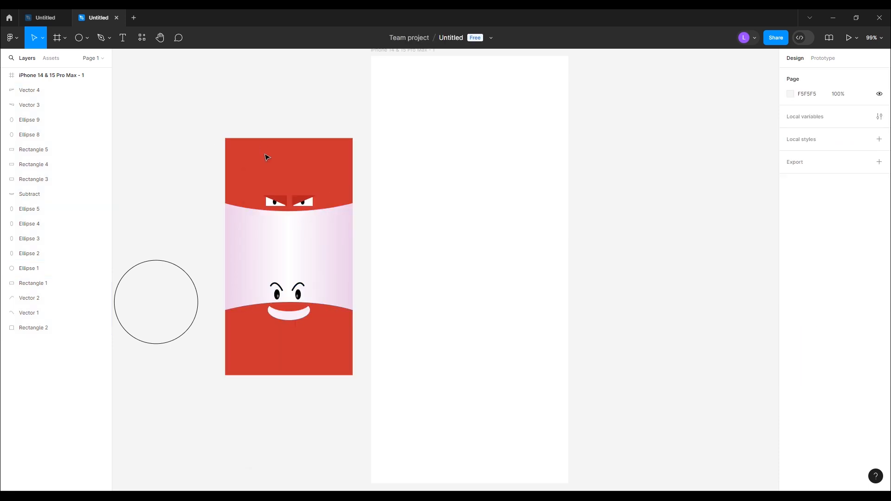
click(266, 153)
click(221, 105)
drag(220, 105, 360, 390)
right_click(306, 268)
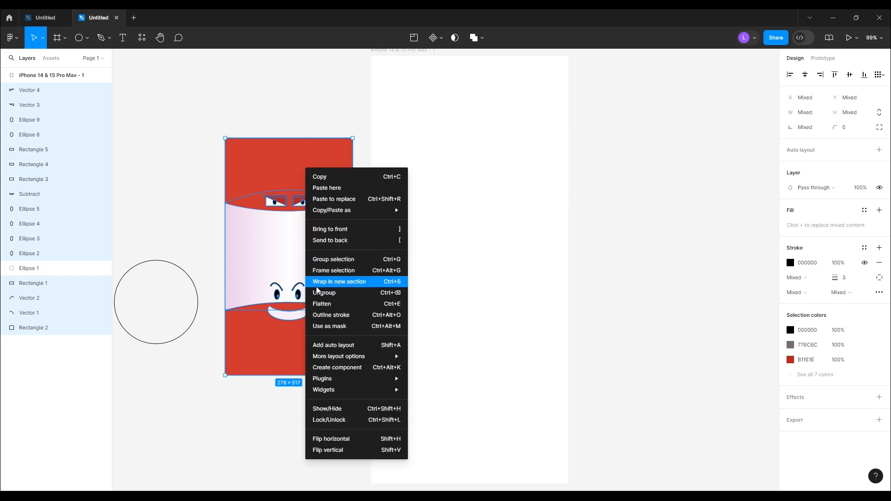
click(336, 265)
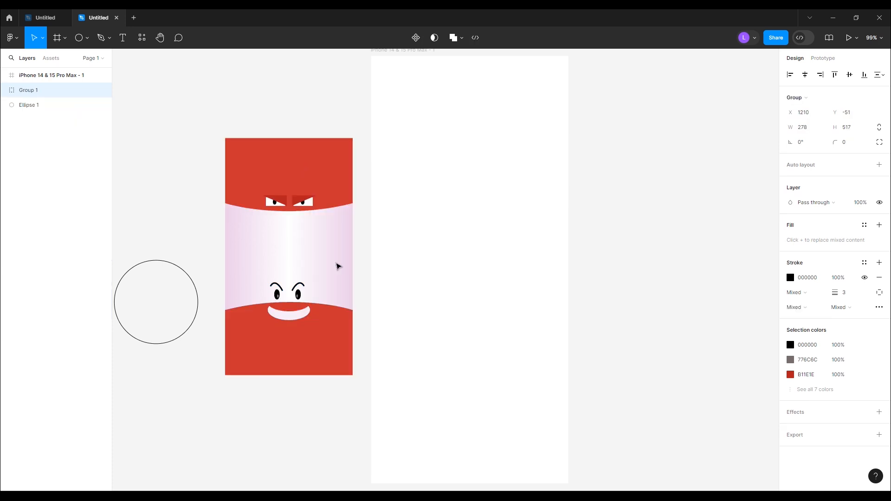
- Reposition the circle outline close to the artwork's lower-left side and bring it to the front
drag(195, 289, 214, 309)
right_click(214, 308)
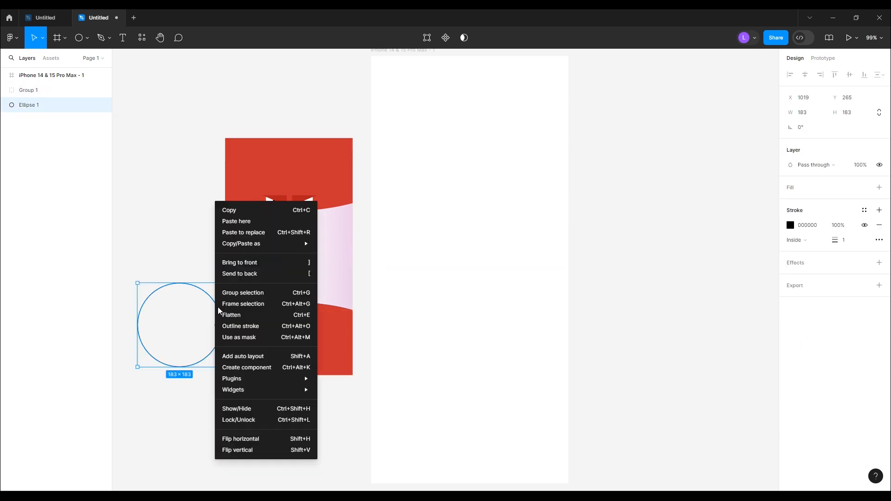
click(260, 261)
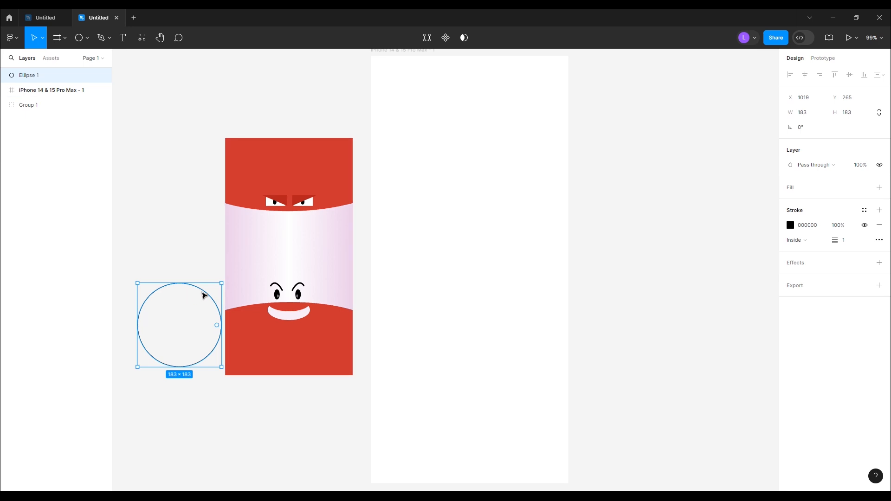
- Place the circle outline over the lower face, give it a D9D9D9 fill and remove its stroke
mouse_move(206, 294)
mouse_down()
mouse_move(267, 300)
mouse_move(312, 283)
mouse_move(314, 273)
mouse_up()
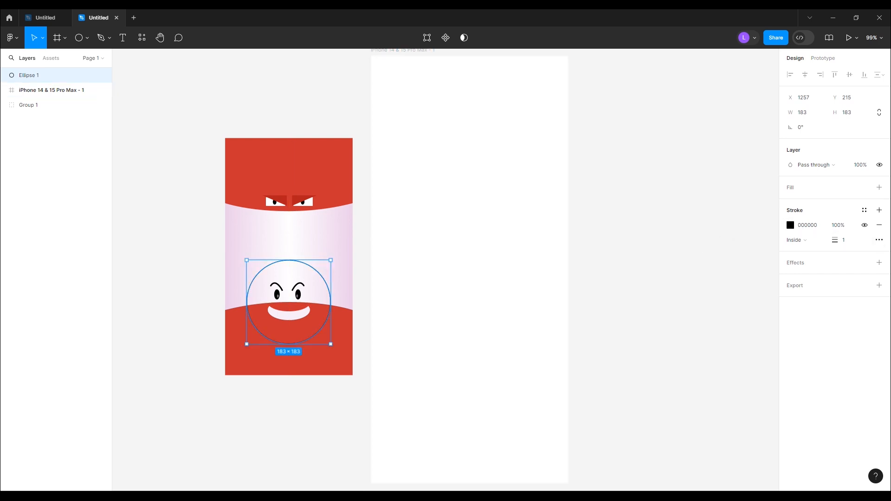
click(878, 188)
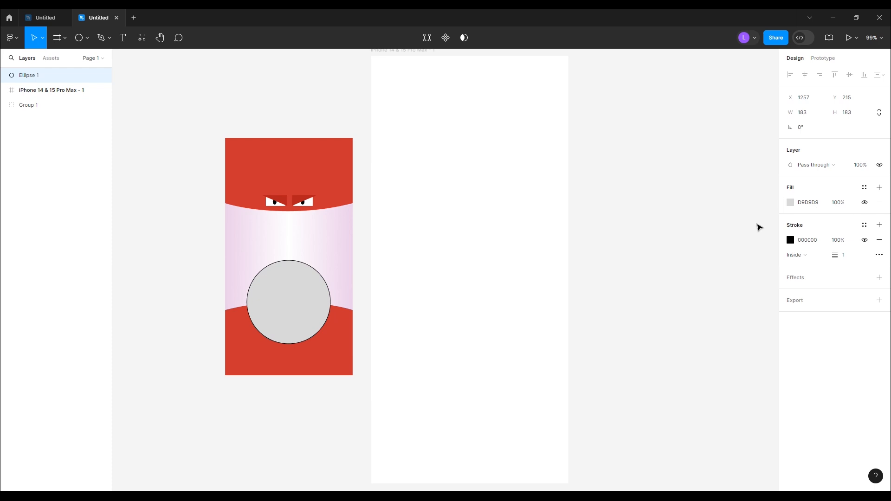
click(879, 240)
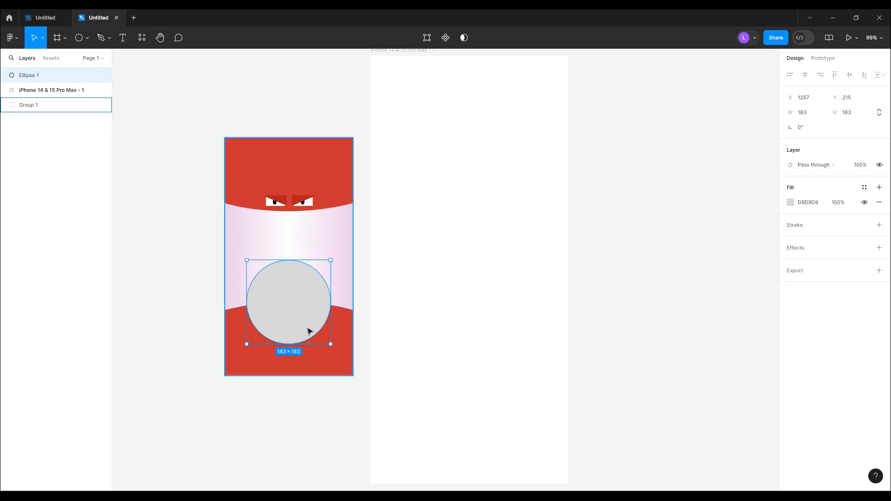
- Send the grey circle behind the artwork group and use it as a mask for the group
right_click(309, 310)
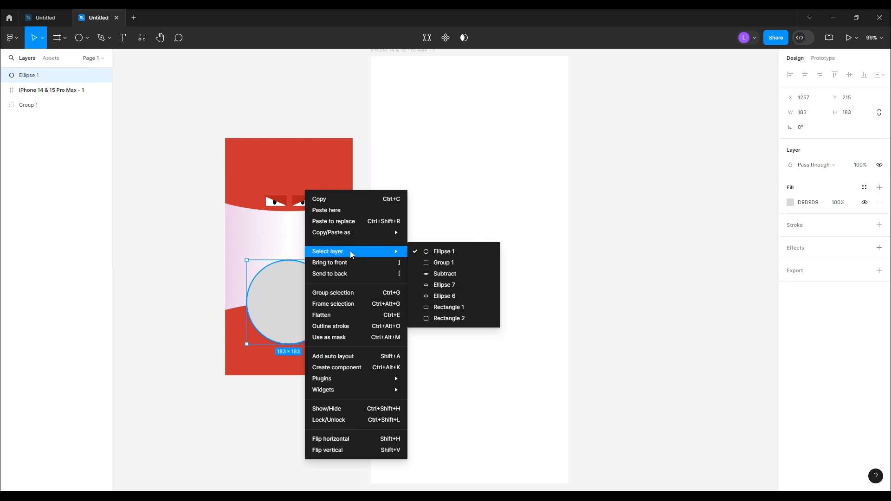
click(349, 273)
click(160, 259)
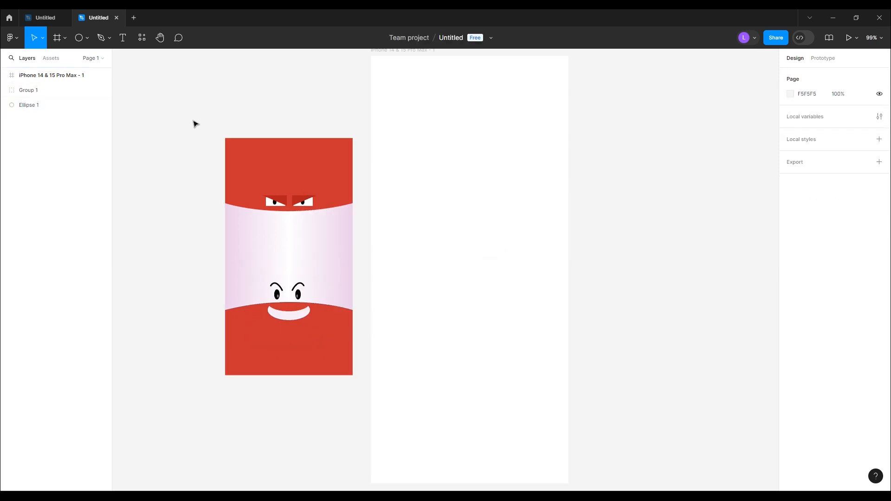
drag(345, 377, 356, 392)
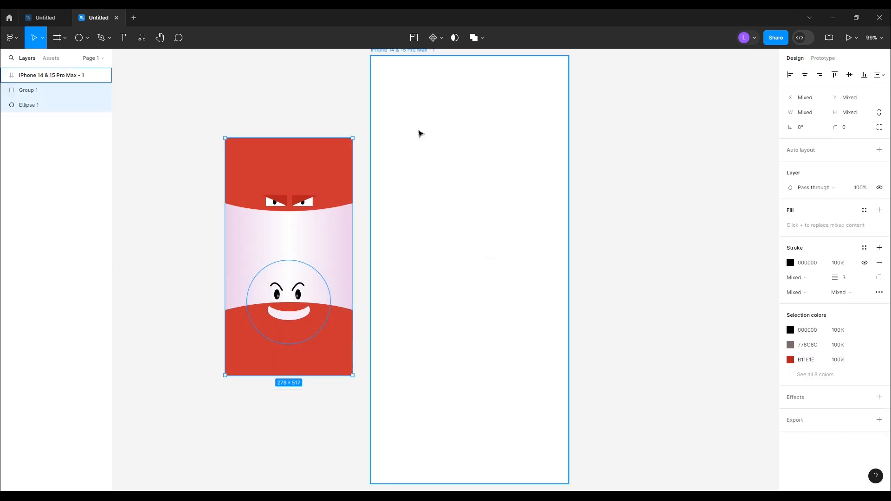
click(457, 40)
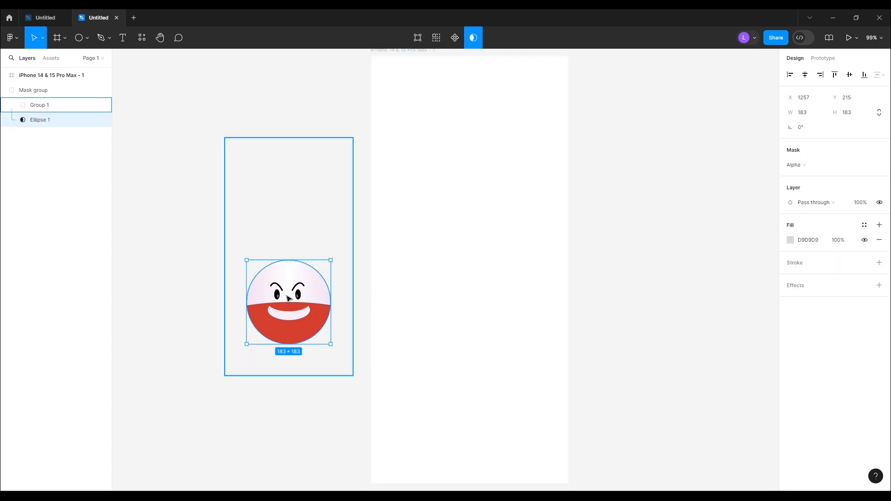
drag(287, 298, 368, 311)
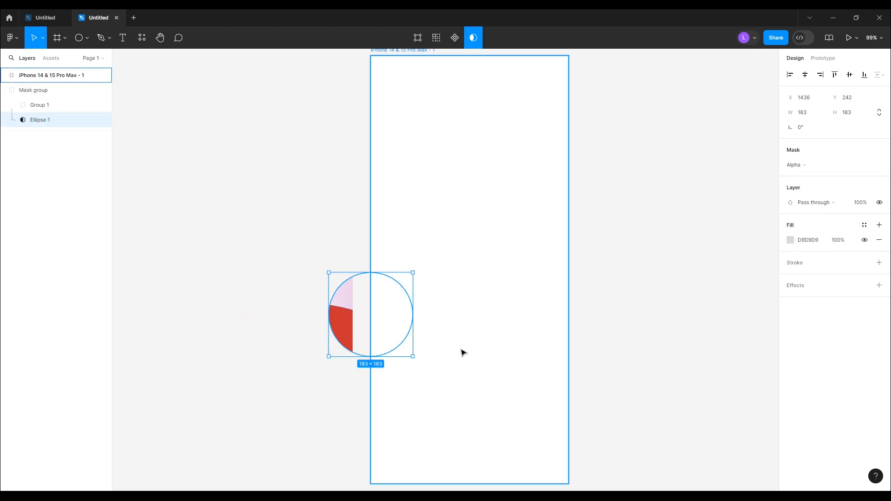
key(ctrl+z)
click(239, 400)
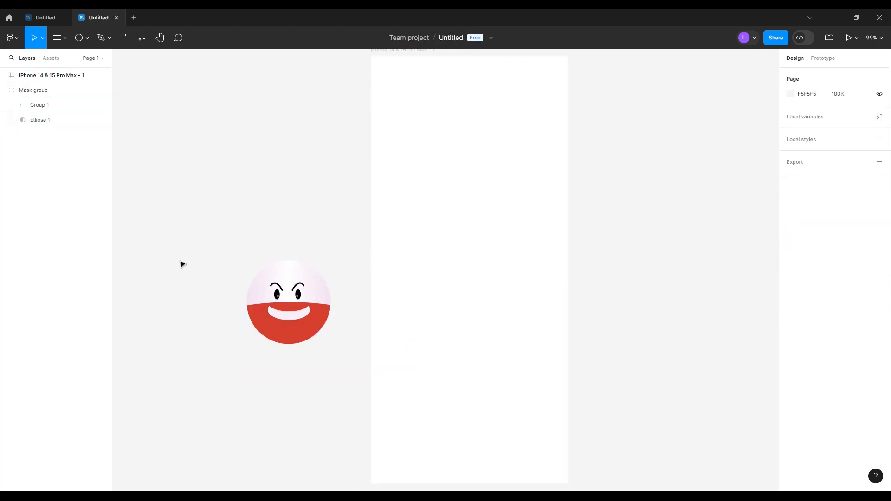
- Change the iPhone frame's fill to the light cyan 92F6FD
click(412, 53)
click(790, 278)
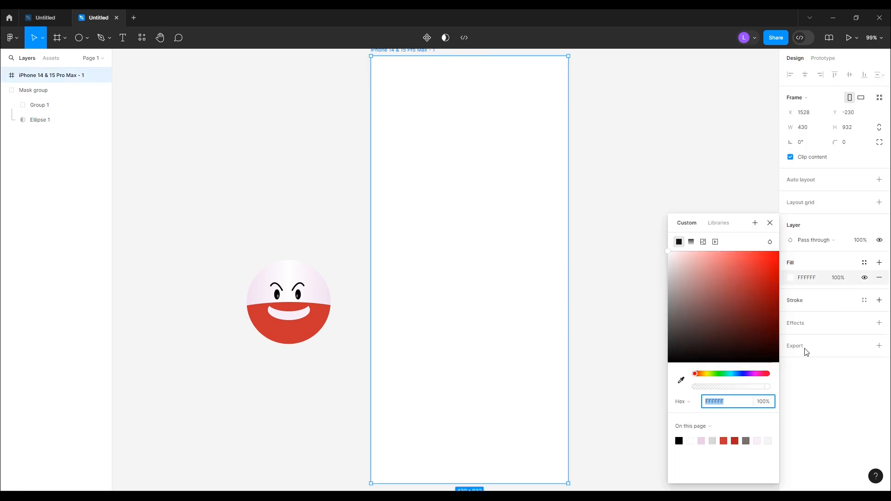
click(732, 373)
drag(732, 320, 743, 269)
drag(733, 377, 733, 377)
click(715, 254)
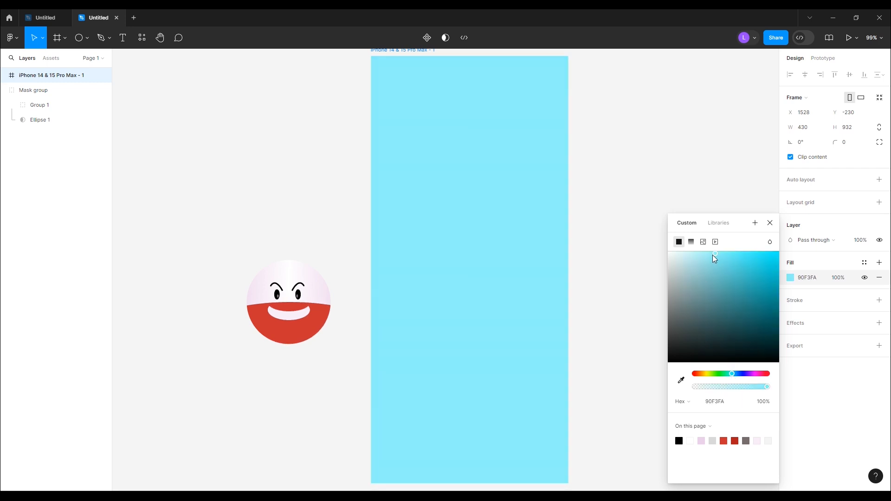
drag(713, 255, 715, 256)
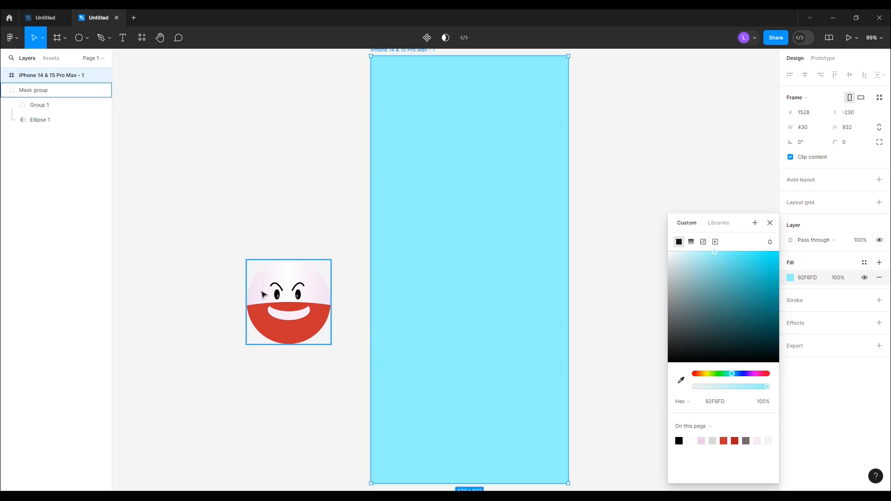
- Move the masked face into the iPhone frame and centre it at X 123, Y 374
drag(262, 295, 444, 262)
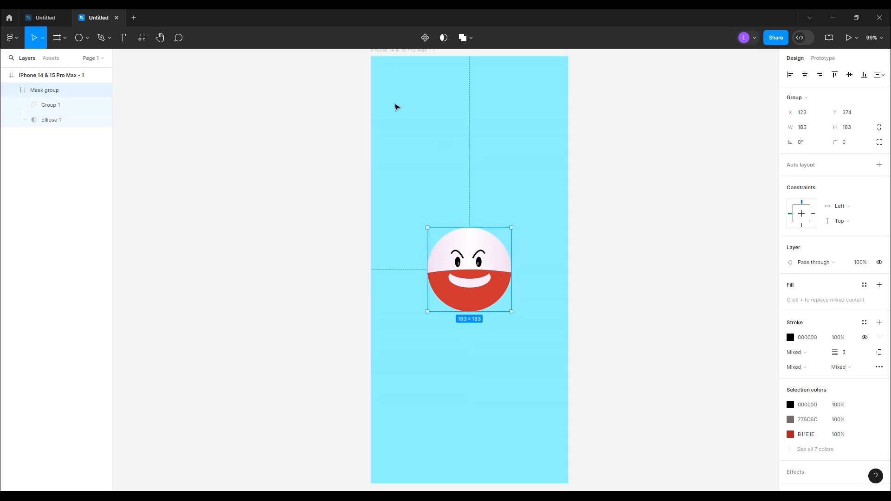
scroll(396, 125, down, 2)
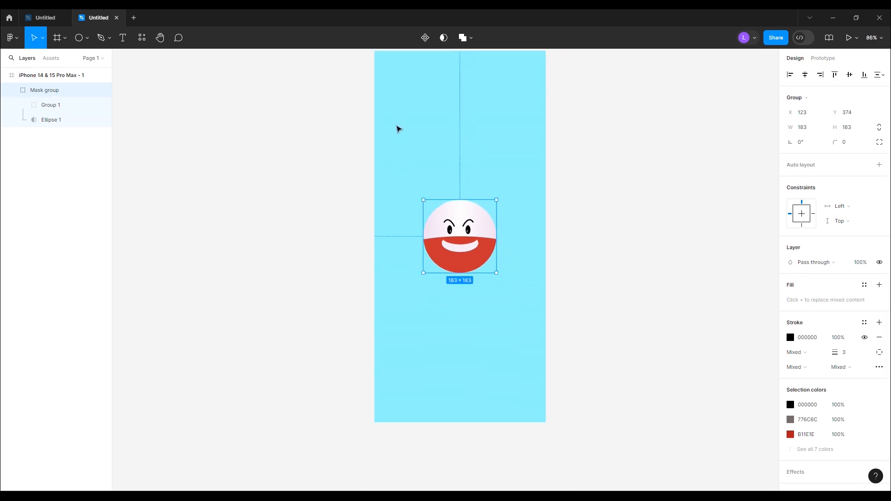
click(394, 58)
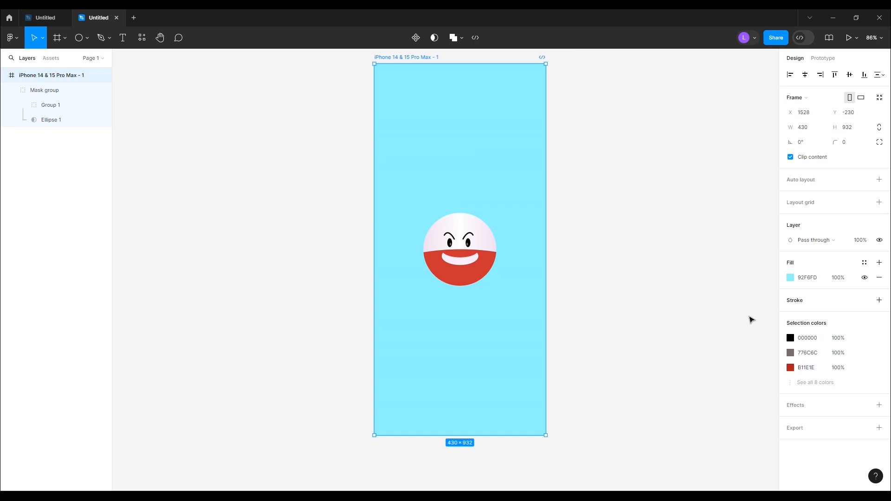
click(791, 278)
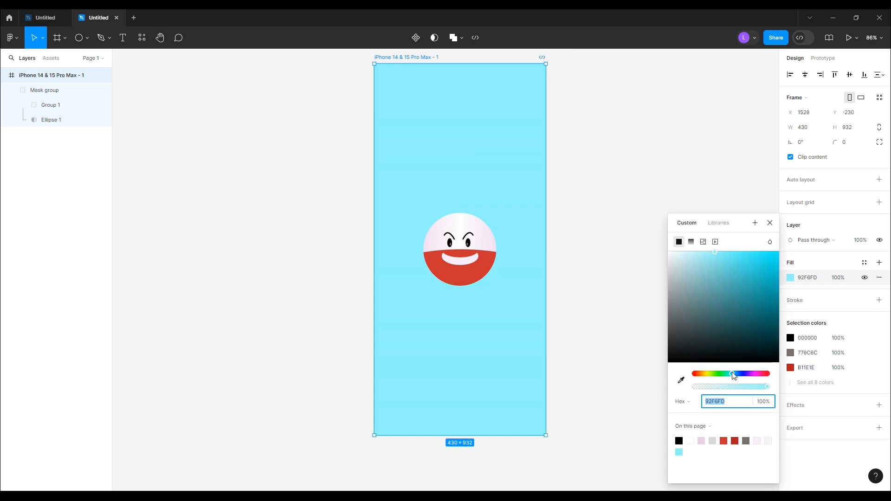
mouse_move(733, 376)
mouse_down()
mouse_move(710, 376)
mouse_move(733, 377)
mouse_up()
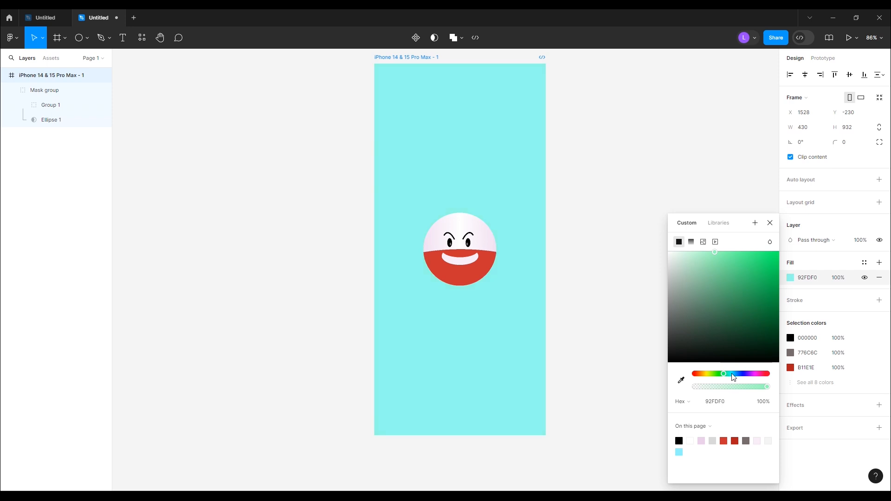
click(733, 376)
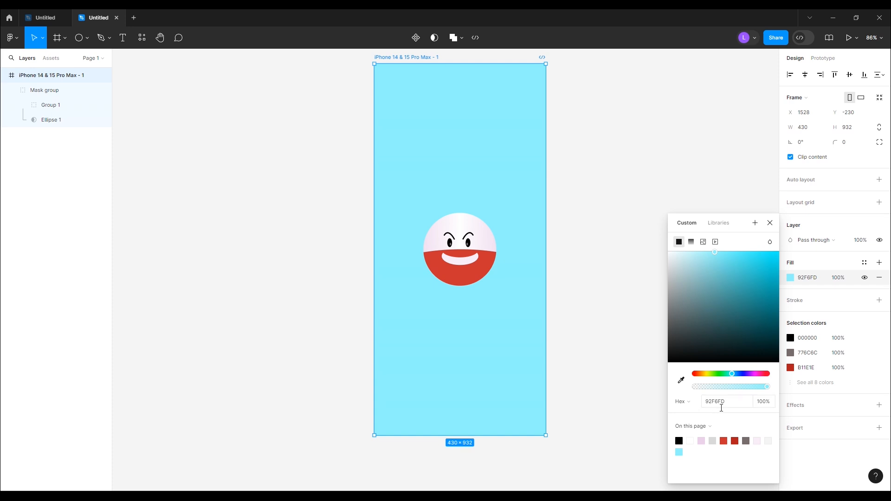
click(598, 333)
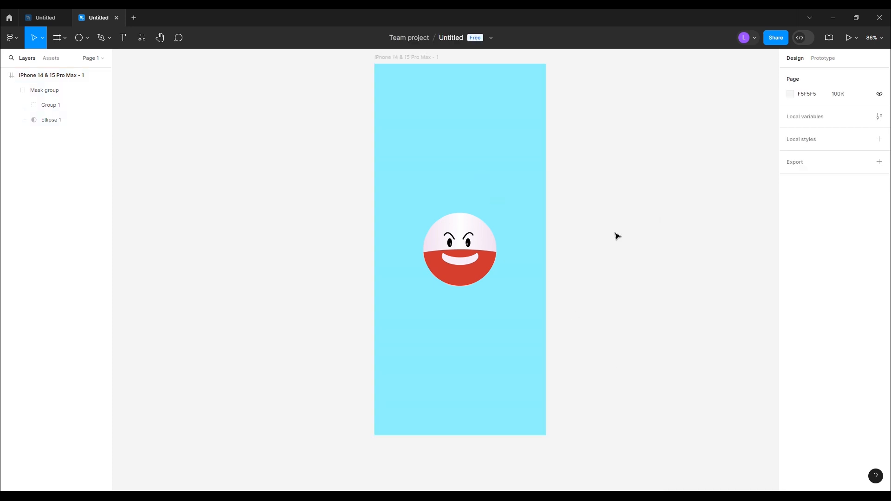
- Duplicate the cyan iPhone frame together with its masked face
drag(615, 233, 543, 255)
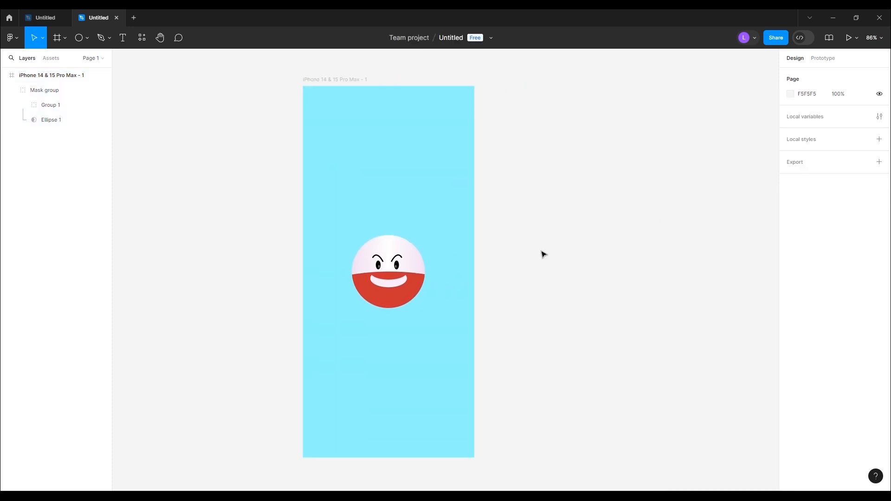
click(353, 82)
click(501, 195)
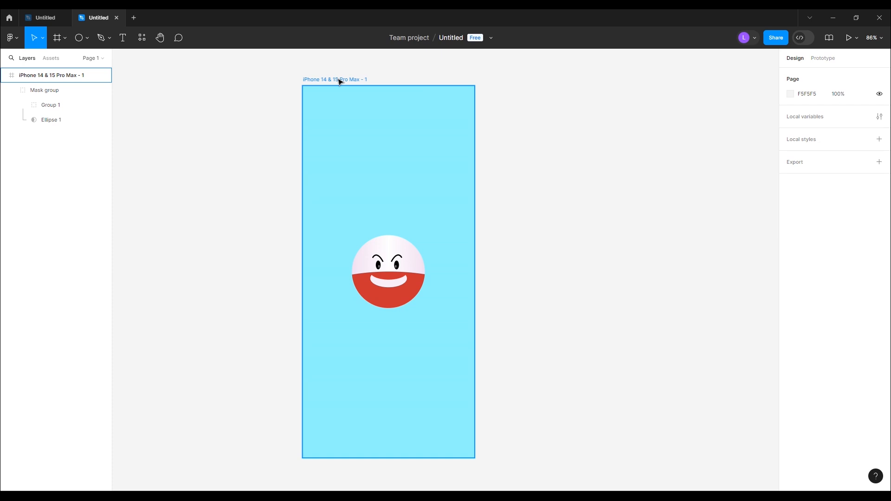
click(340, 82)
key(ctrl+d)
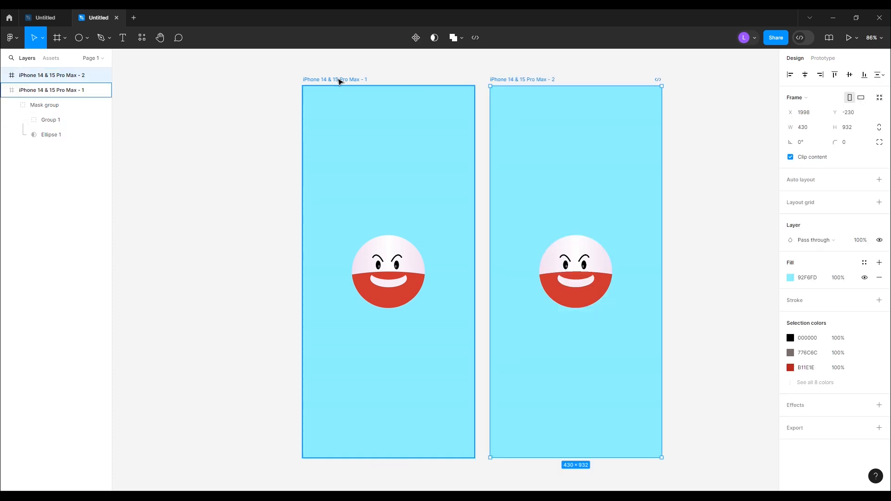
- In the duplicated frame's mask group, shift Group 1 down to Y 348 so the upper face fills the circle
click(601, 266)
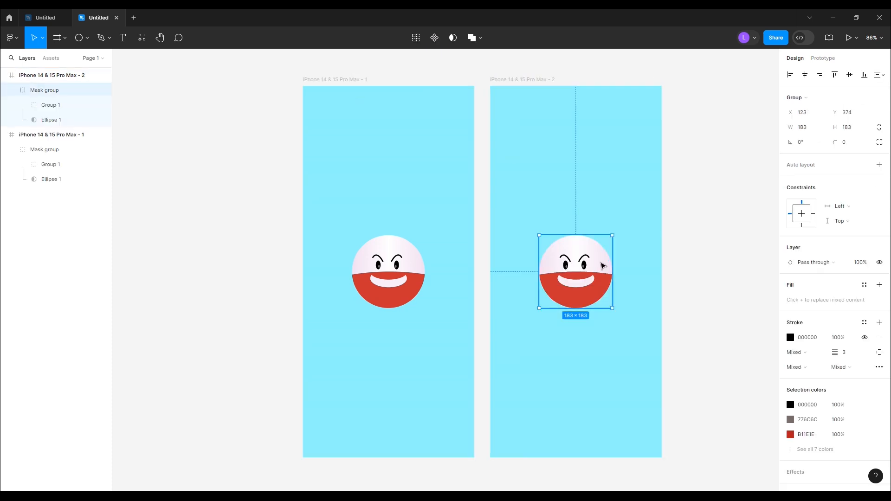
click(40, 105)
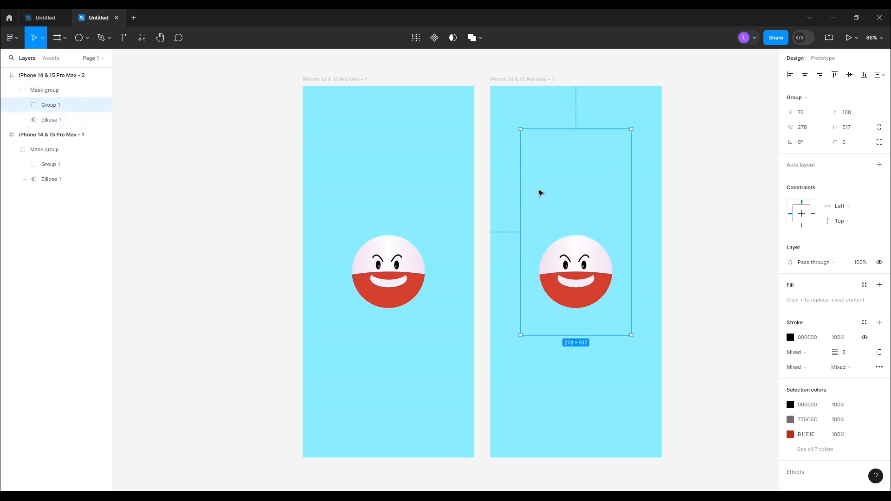
key(shift+Down)
key(shift+Down)
key(shift+Down)
key(shift+Down)
key(shift+Down)
key(shift+Down)
key(shift+Down)
key(shift+Down)
key(shift+Down)
key(shift+Down)
key(shift+Down)
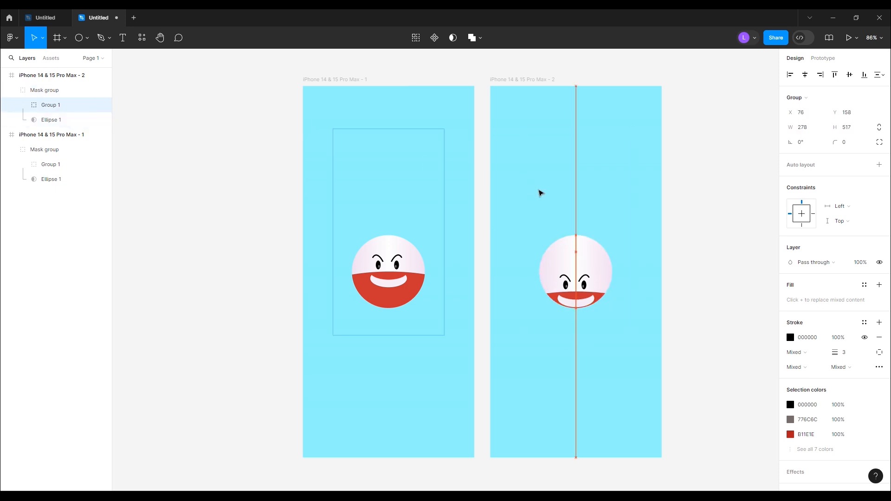
key(shift+Down)
key(shift+Down)
key(shift+Down)
key(shift+Down)
key(shift+Down)
key(shift+Down)
key(shift+Down)
key(shift+Down)
key(shift+Down)
key(shift+Down)
key(shift+Down)
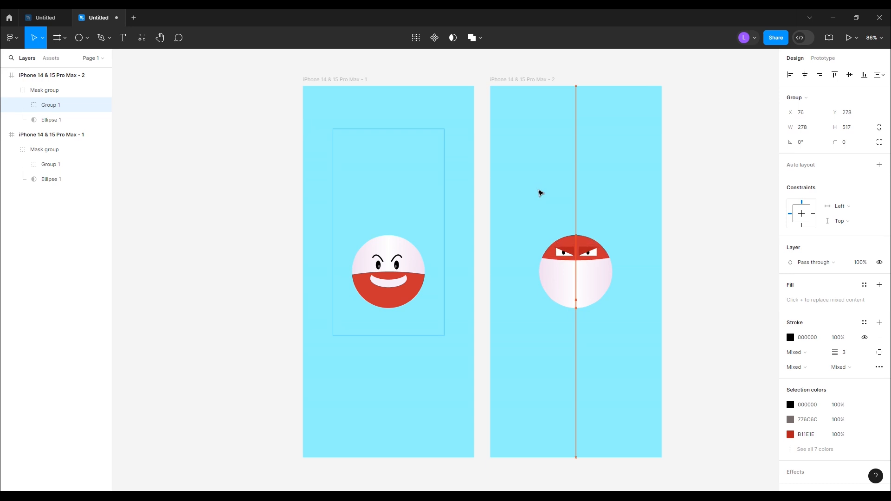
key(shift+Down)
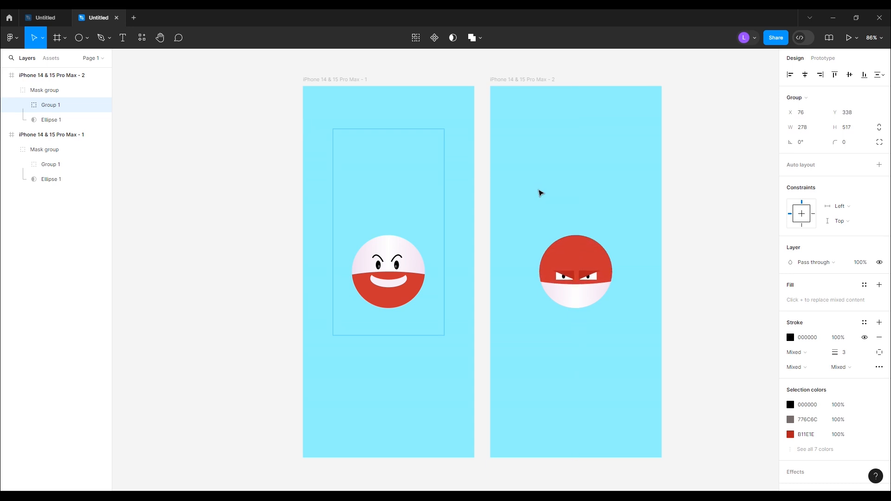
key(shift+Down)
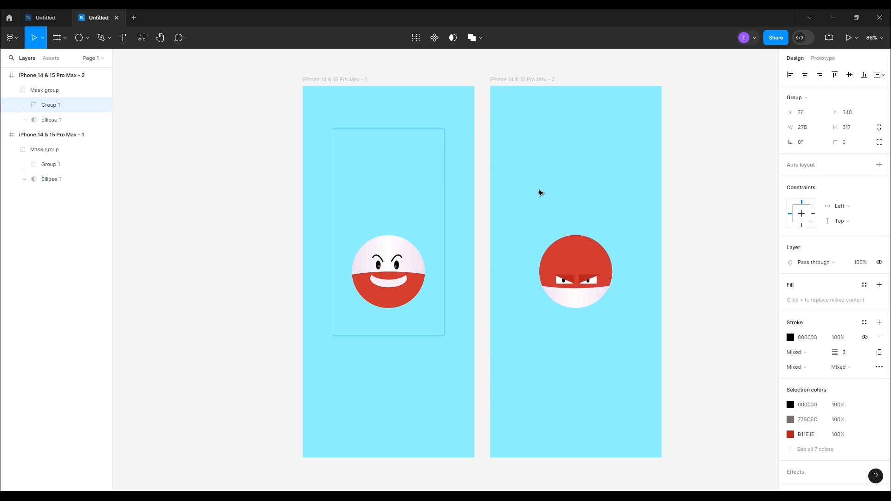
key(shift+Up)
key(shift+Down)
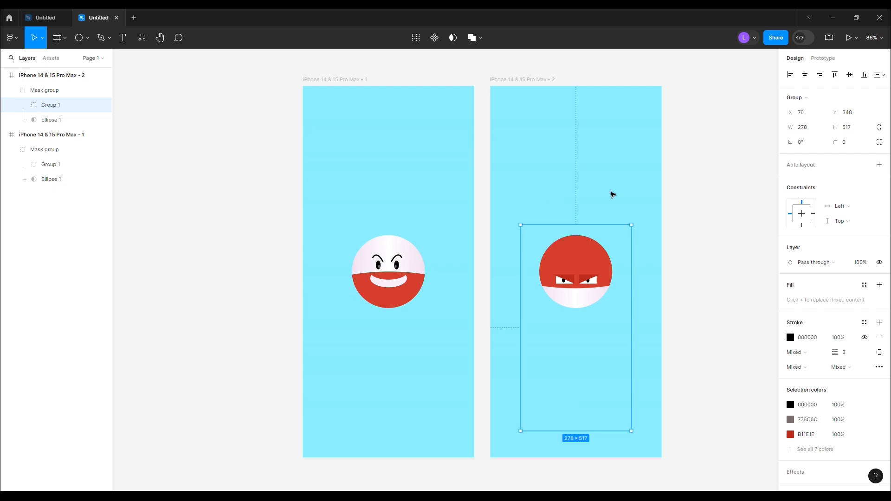
- Create a prototype connection from the iPhone 14 & 15 Pro Max - 1 frame to the iPhone 14 & 15 Pro Max - 2 frame
click(362, 82)
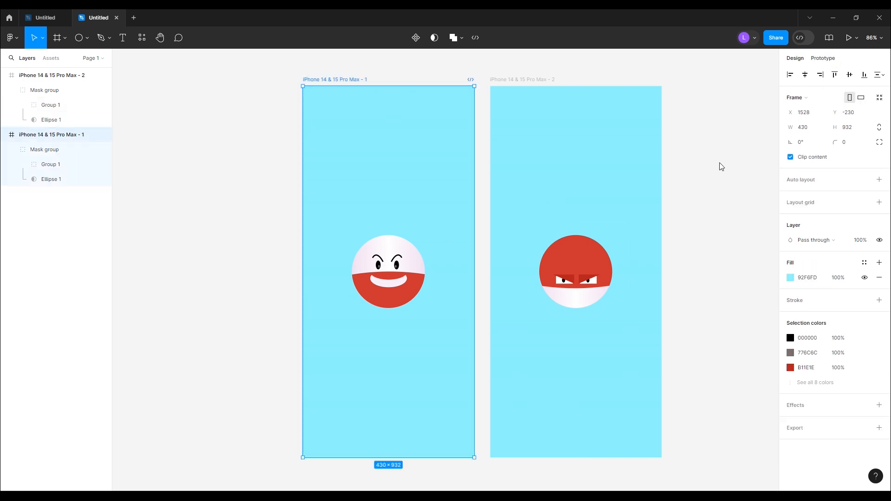
drag(687, 193, 623, 198)
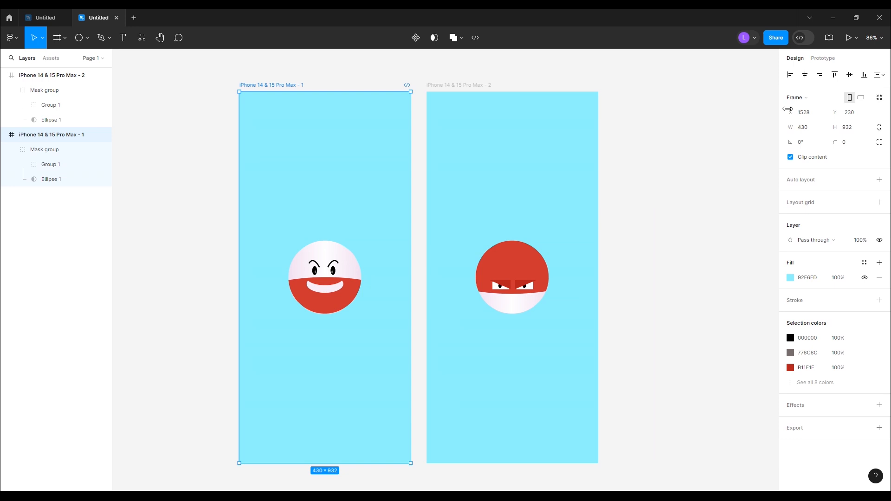
click(823, 58)
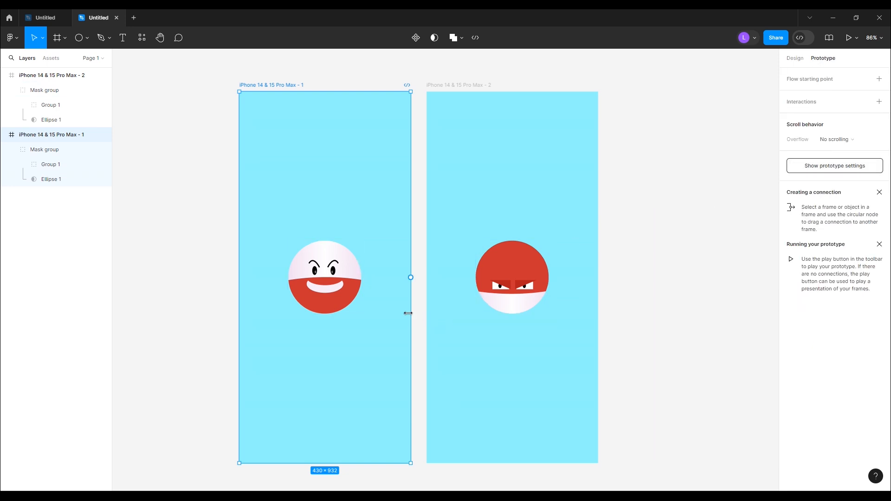
scroll(419, 295, up, 5)
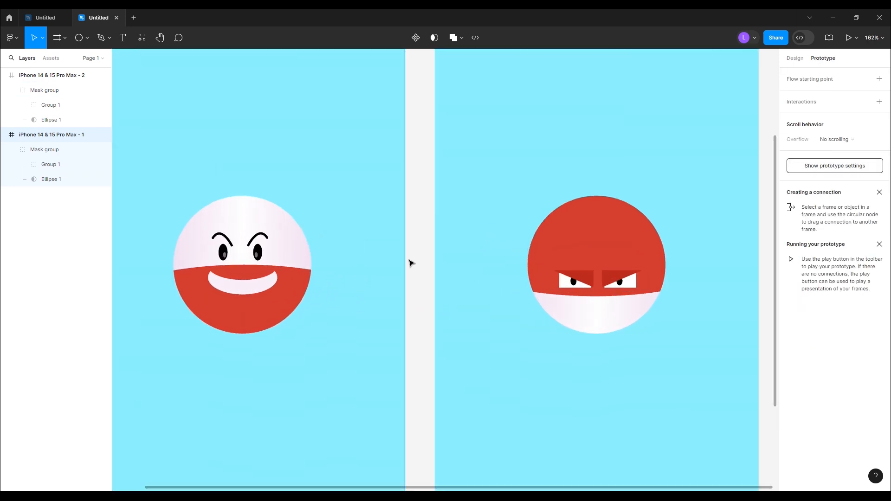
mouse_move(405, 265)
drag(405, 266, 413, 306)
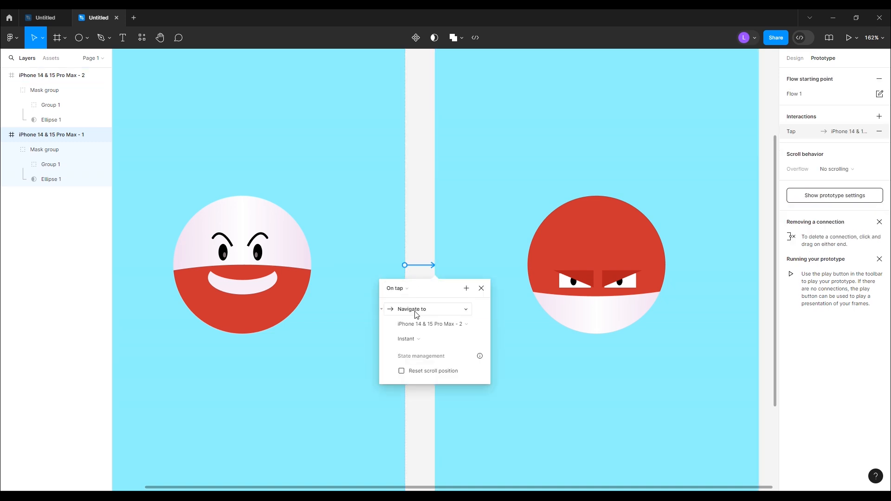
- Change the connection's trigger to After delay with a delay of 25 ms
click(400, 289)
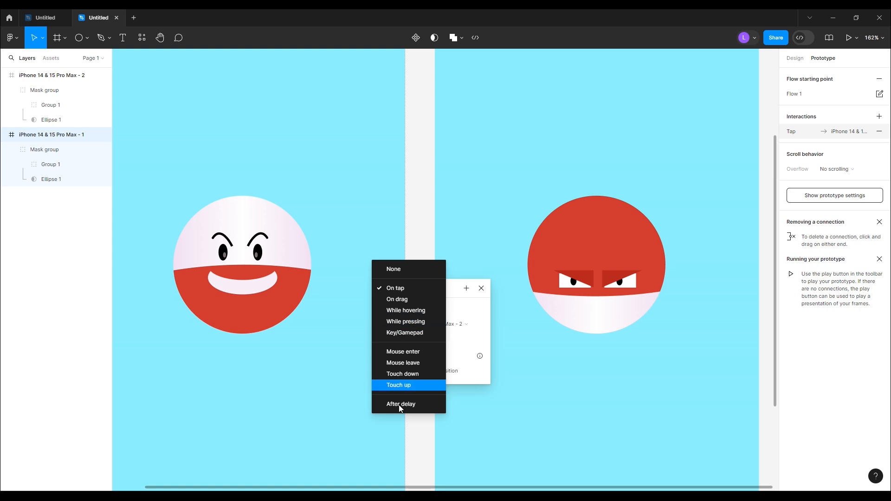
click(399, 404)
click(399, 305)
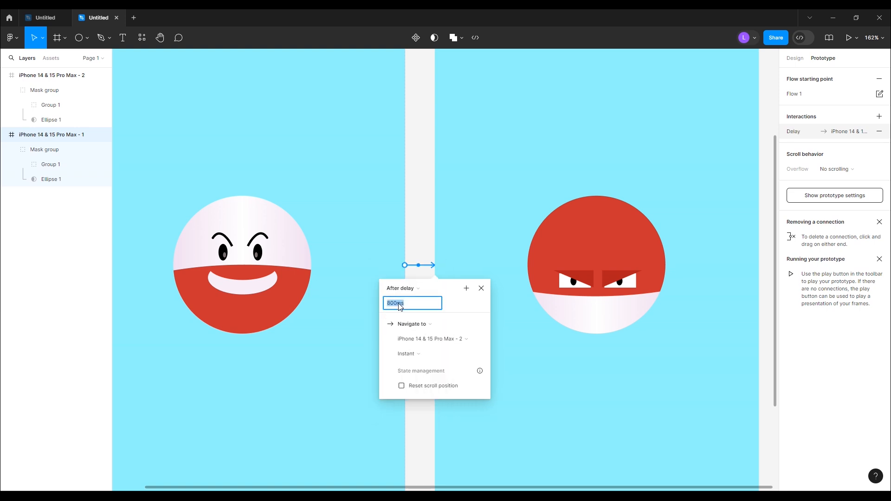
text(25)
key(Return)
- Give the connection a Smart animate transition with Slow easing and a duration of 1000 ms
click(427, 355)
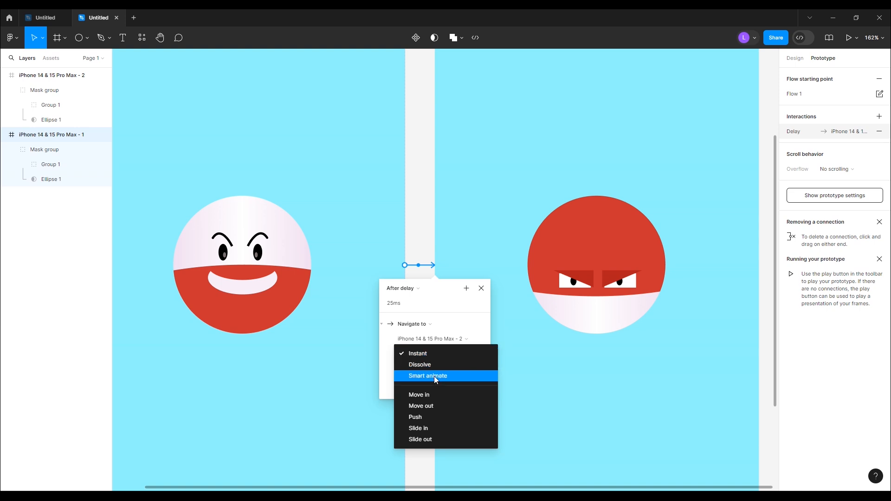
click(434, 376)
click(423, 370)
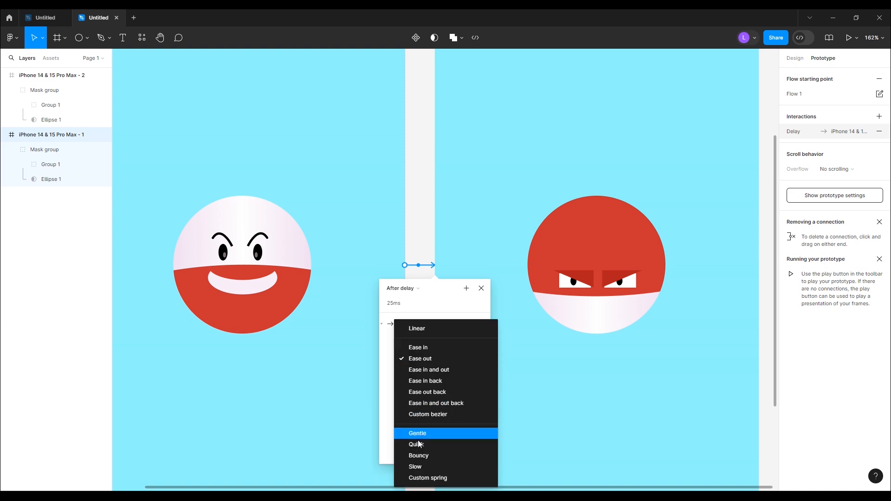
click(418, 467)
click(455, 368)
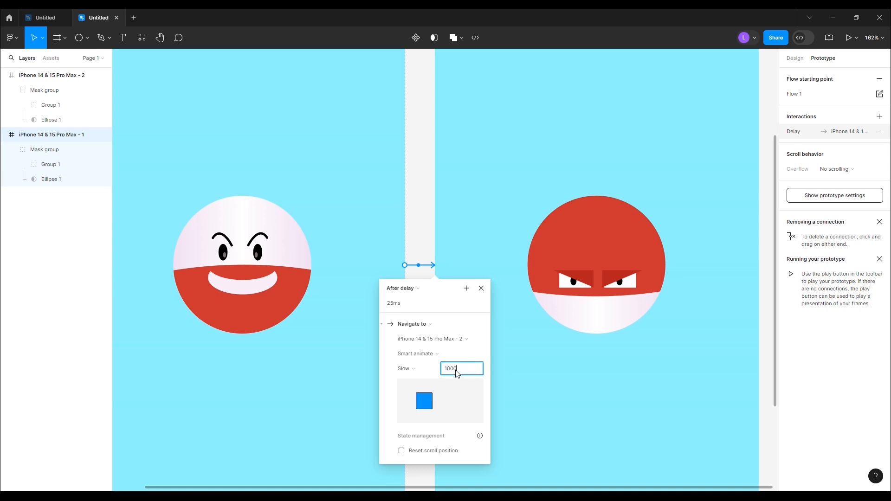
key(Return)
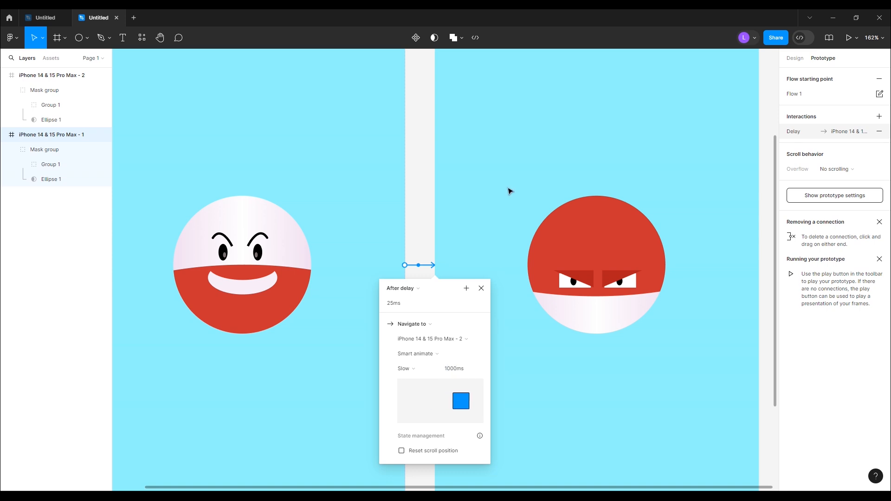
- Create a return prototype connection from the iPhone 14 & 15 Pro Max - 2 frame to the iPhone 14 & 15 Pro Max - 1 frame
scroll(510, 191, down, 5)
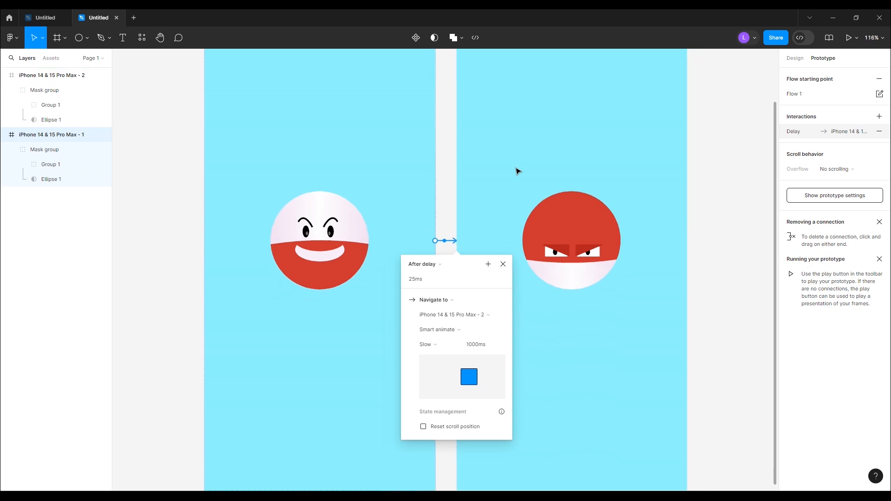
click(694, 207)
scroll(694, 207, down, 3)
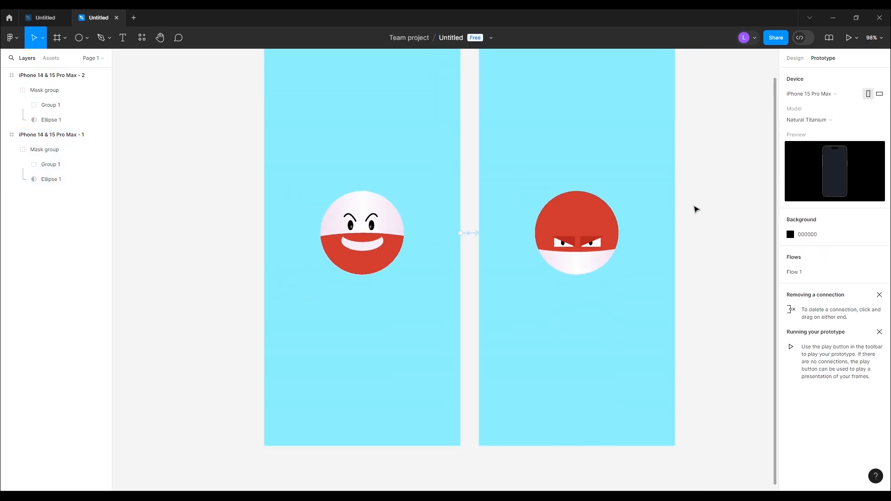
drag(715, 175, 686, 221)
click(517, 82)
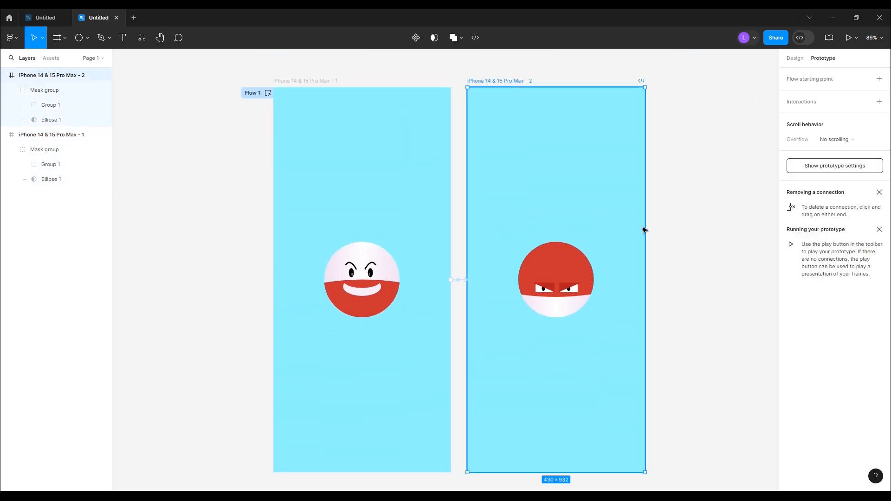
drag(646, 280, 447, 348)
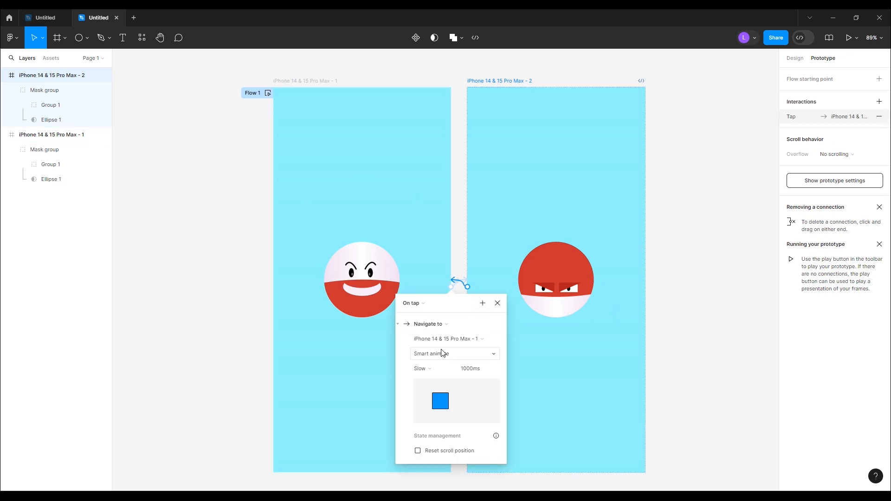
- Set the return connection to trigger After delay with a delay of 25 ms, and close its interaction settings
click(412, 303)
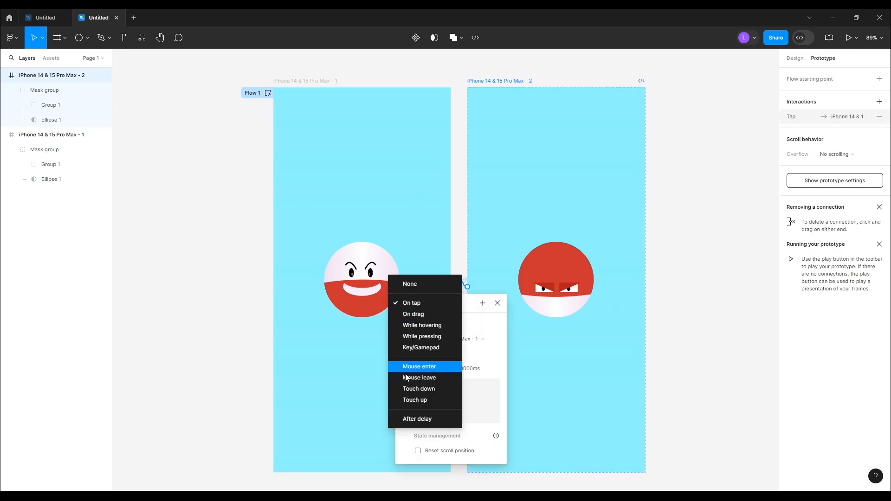
click(416, 419)
click(426, 319)
text(2)
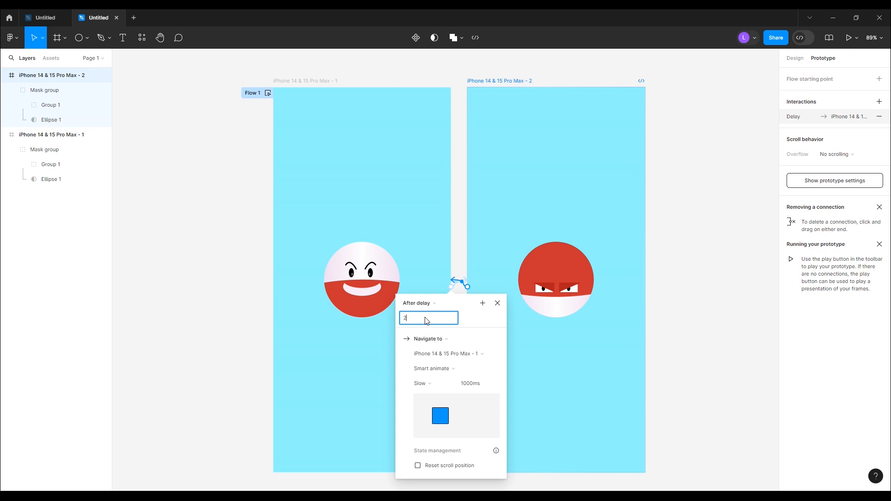
text(5)
key(Return)
click(232, 304)
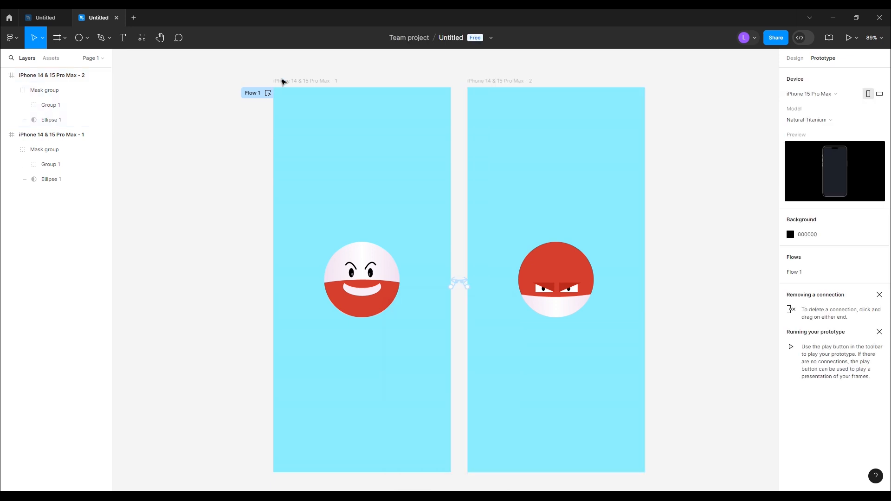
- Play Flow 1 in the inline preview to check the looping face animation, and close the preview
click(268, 94)
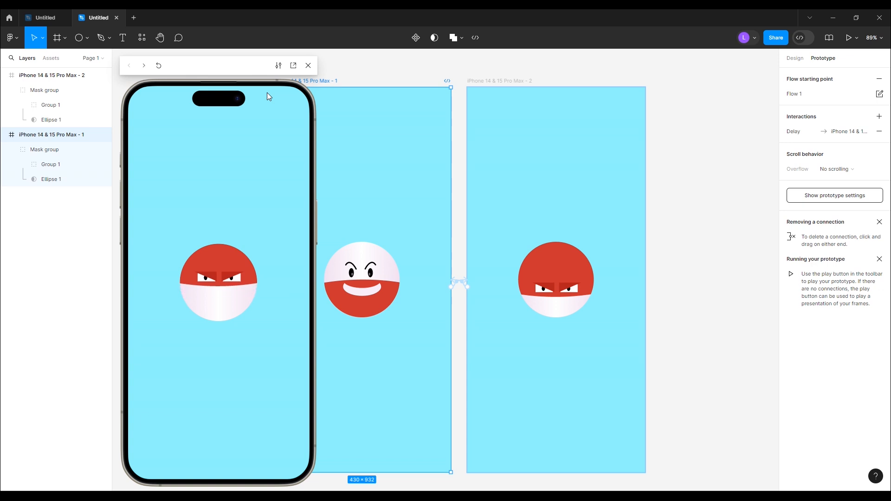
click(308, 66)
- Start a text layer on the empty canvas beside the second frame with a font size of 50
drag(684, 195, 193, 180)
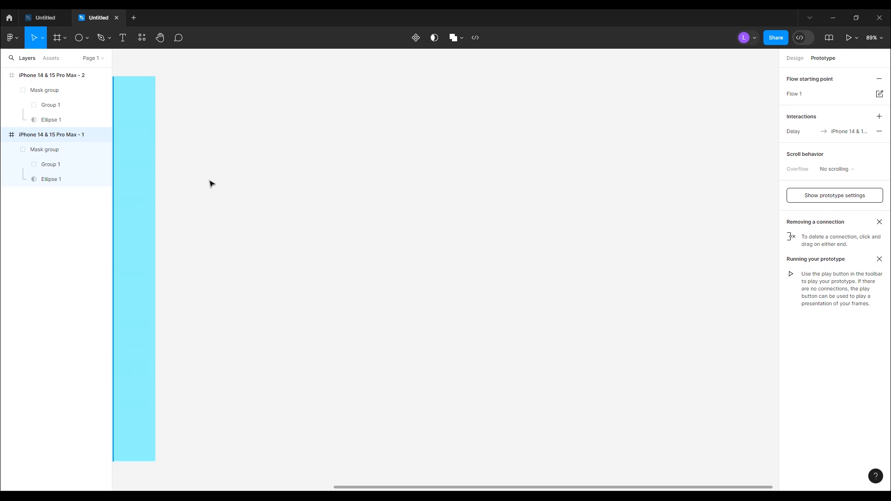
key(t)
click(341, 205)
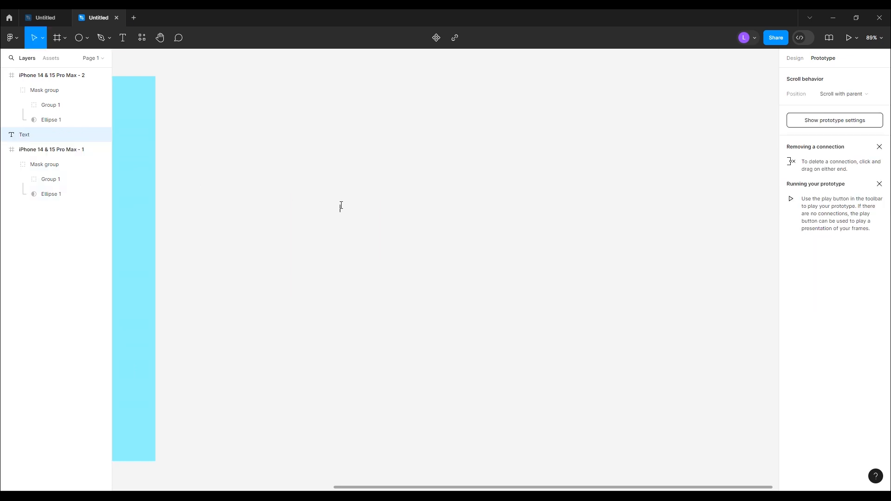
click(795, 58)
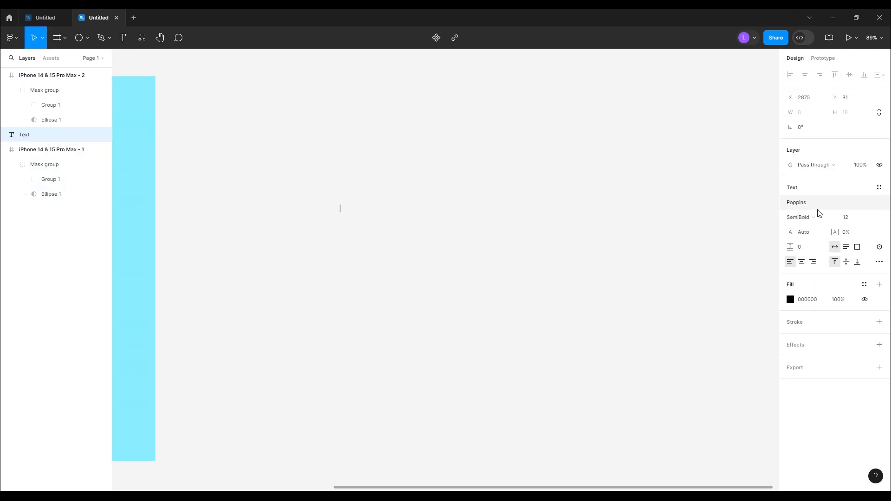
click(849, 219)
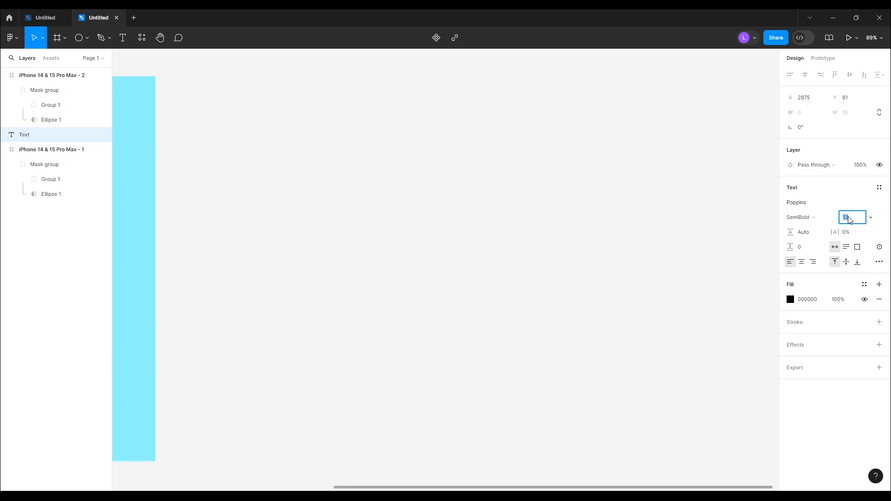
text(50)
key(Return)
- Write a closing message beginning "Thank you for" in the new text layer, correcting the misspelled first word
text(Thnak)
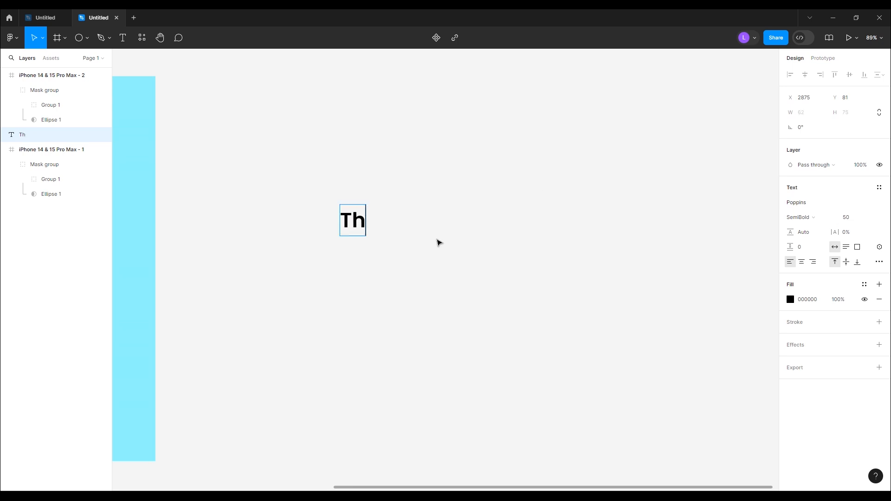
key(BackSpace)
key(BackSpace)
key(BackSpace)
text(annk you)
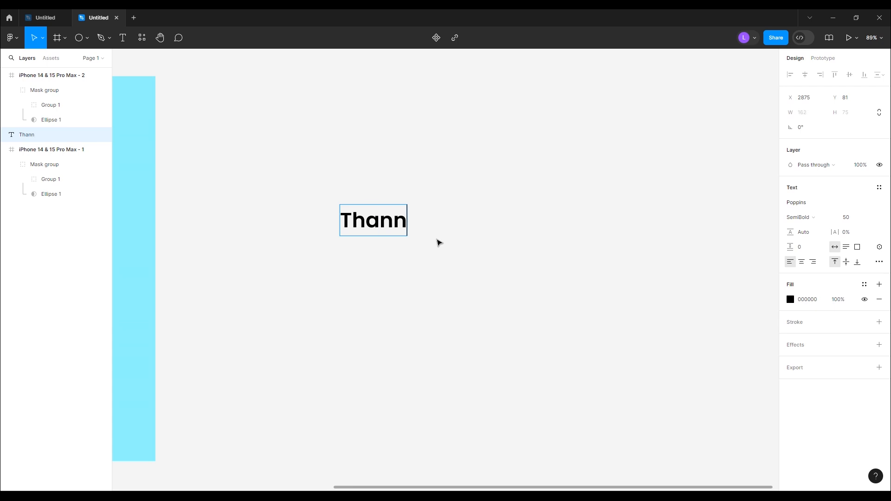
key(BackSpace)
key(BackSpace)
key(BackSpace)
key(BackSpace)
key(BackSpace)
key(BackSpace)
text(k you for w)
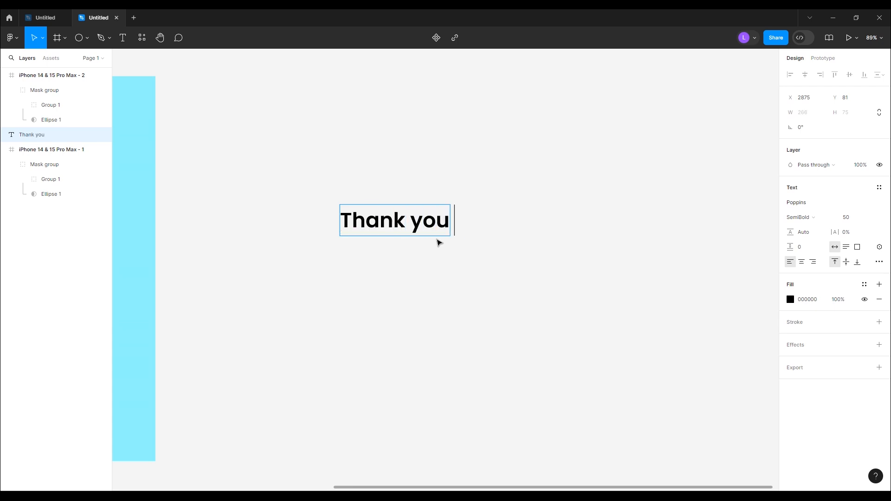